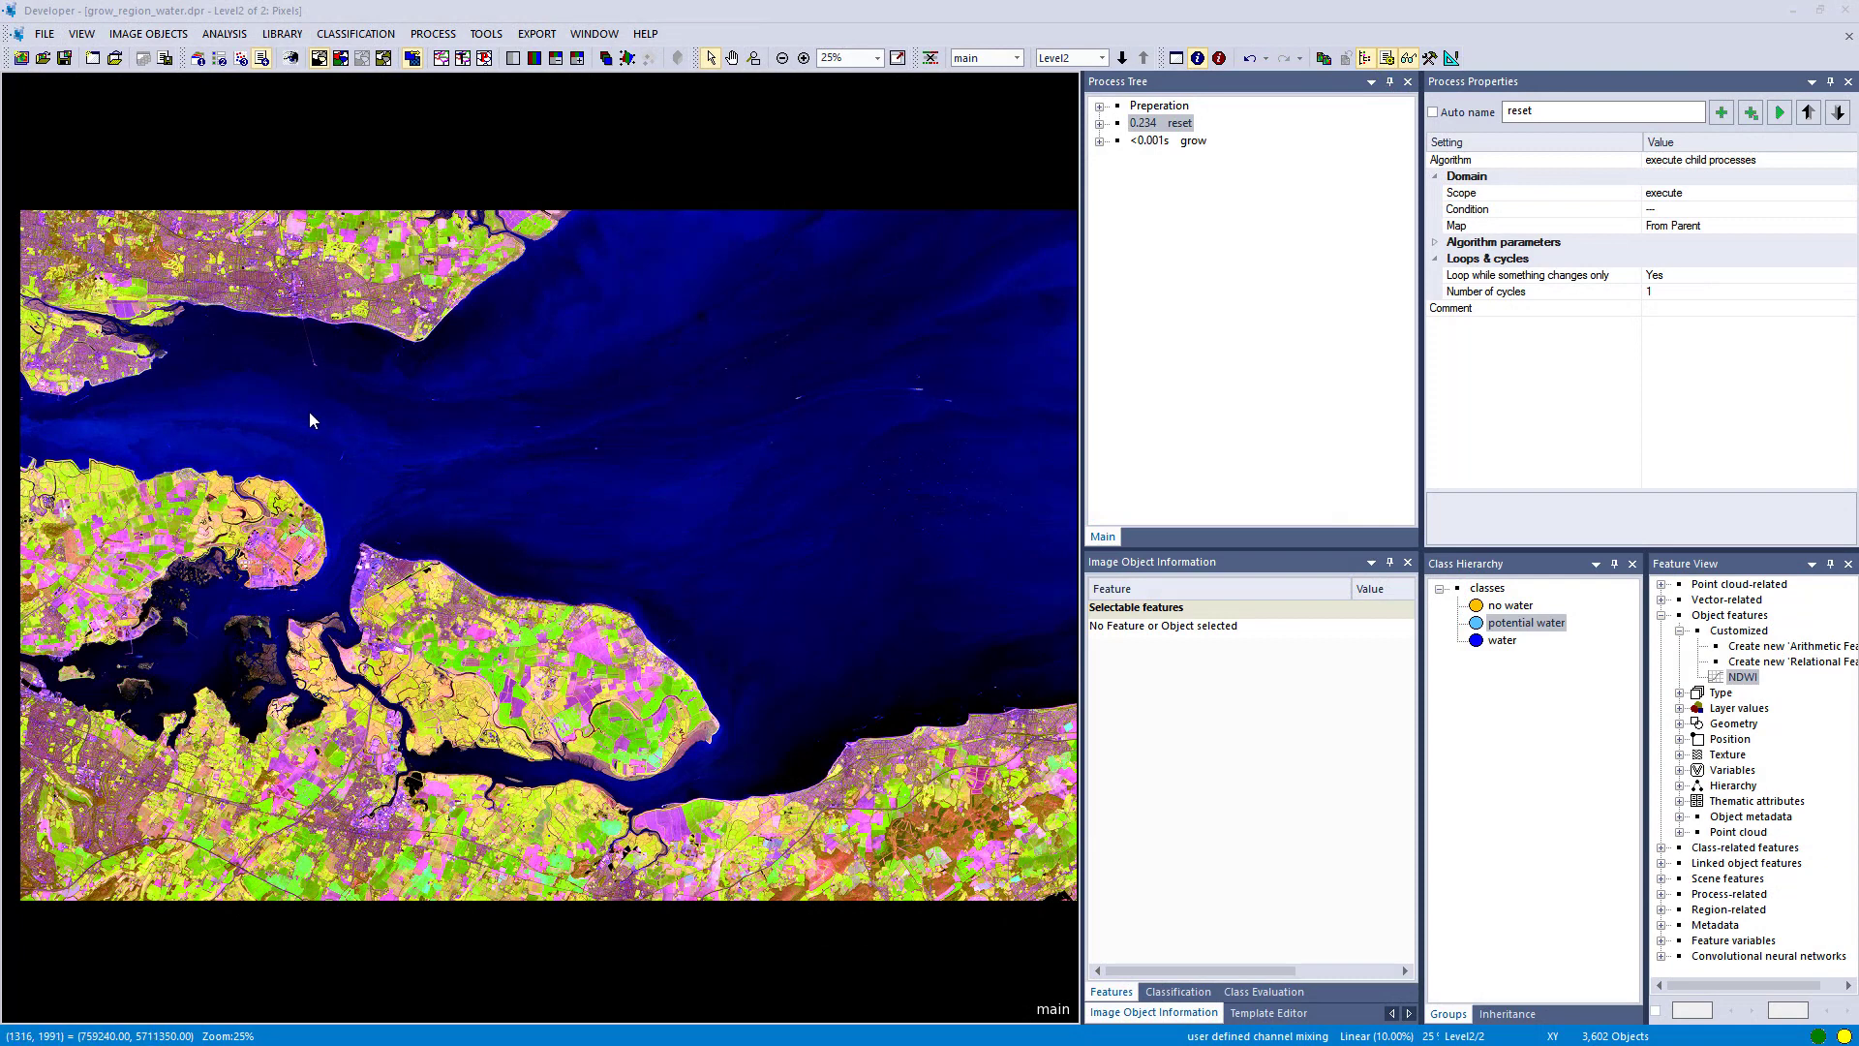
scroll(247, 484, "up", 1)
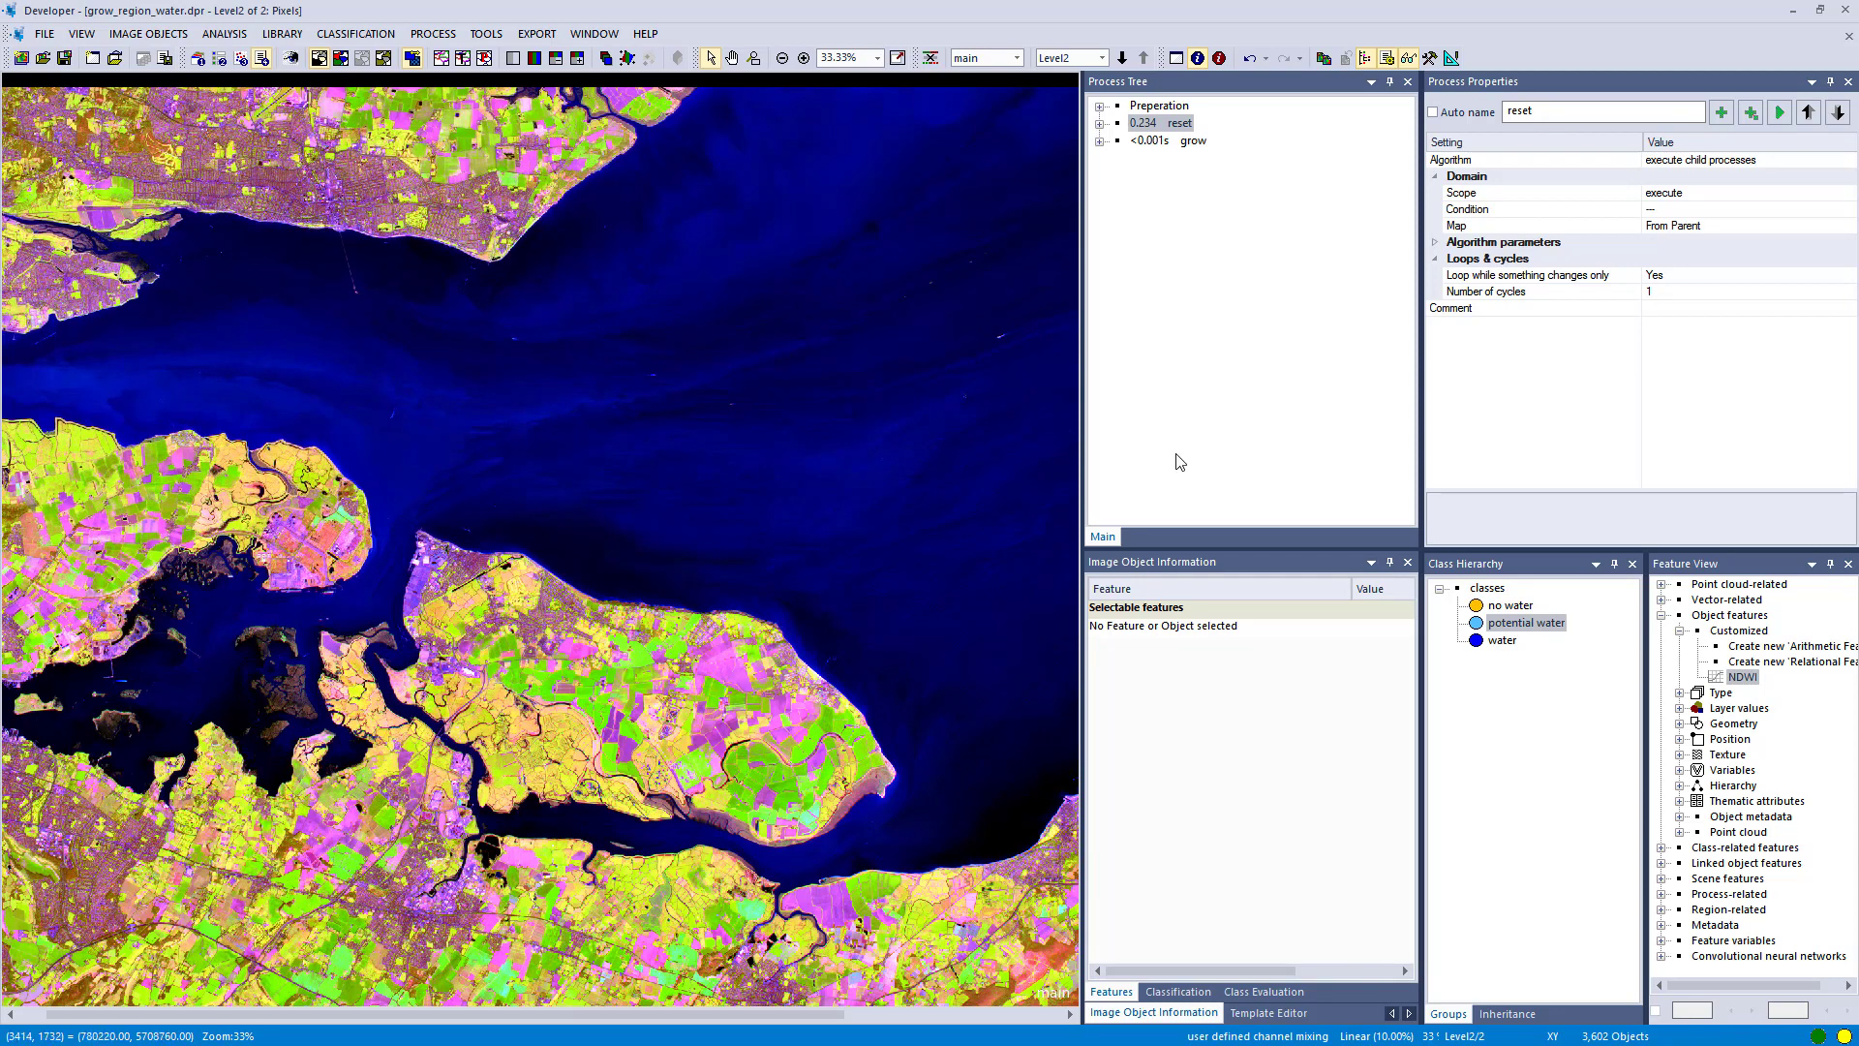
- Inspect the Preperation rules, including Level1 segmentation and NDWI >= 0.9 water, and widen the class and feature panels
left_click(1100, 107)
left_click(1138, 124)
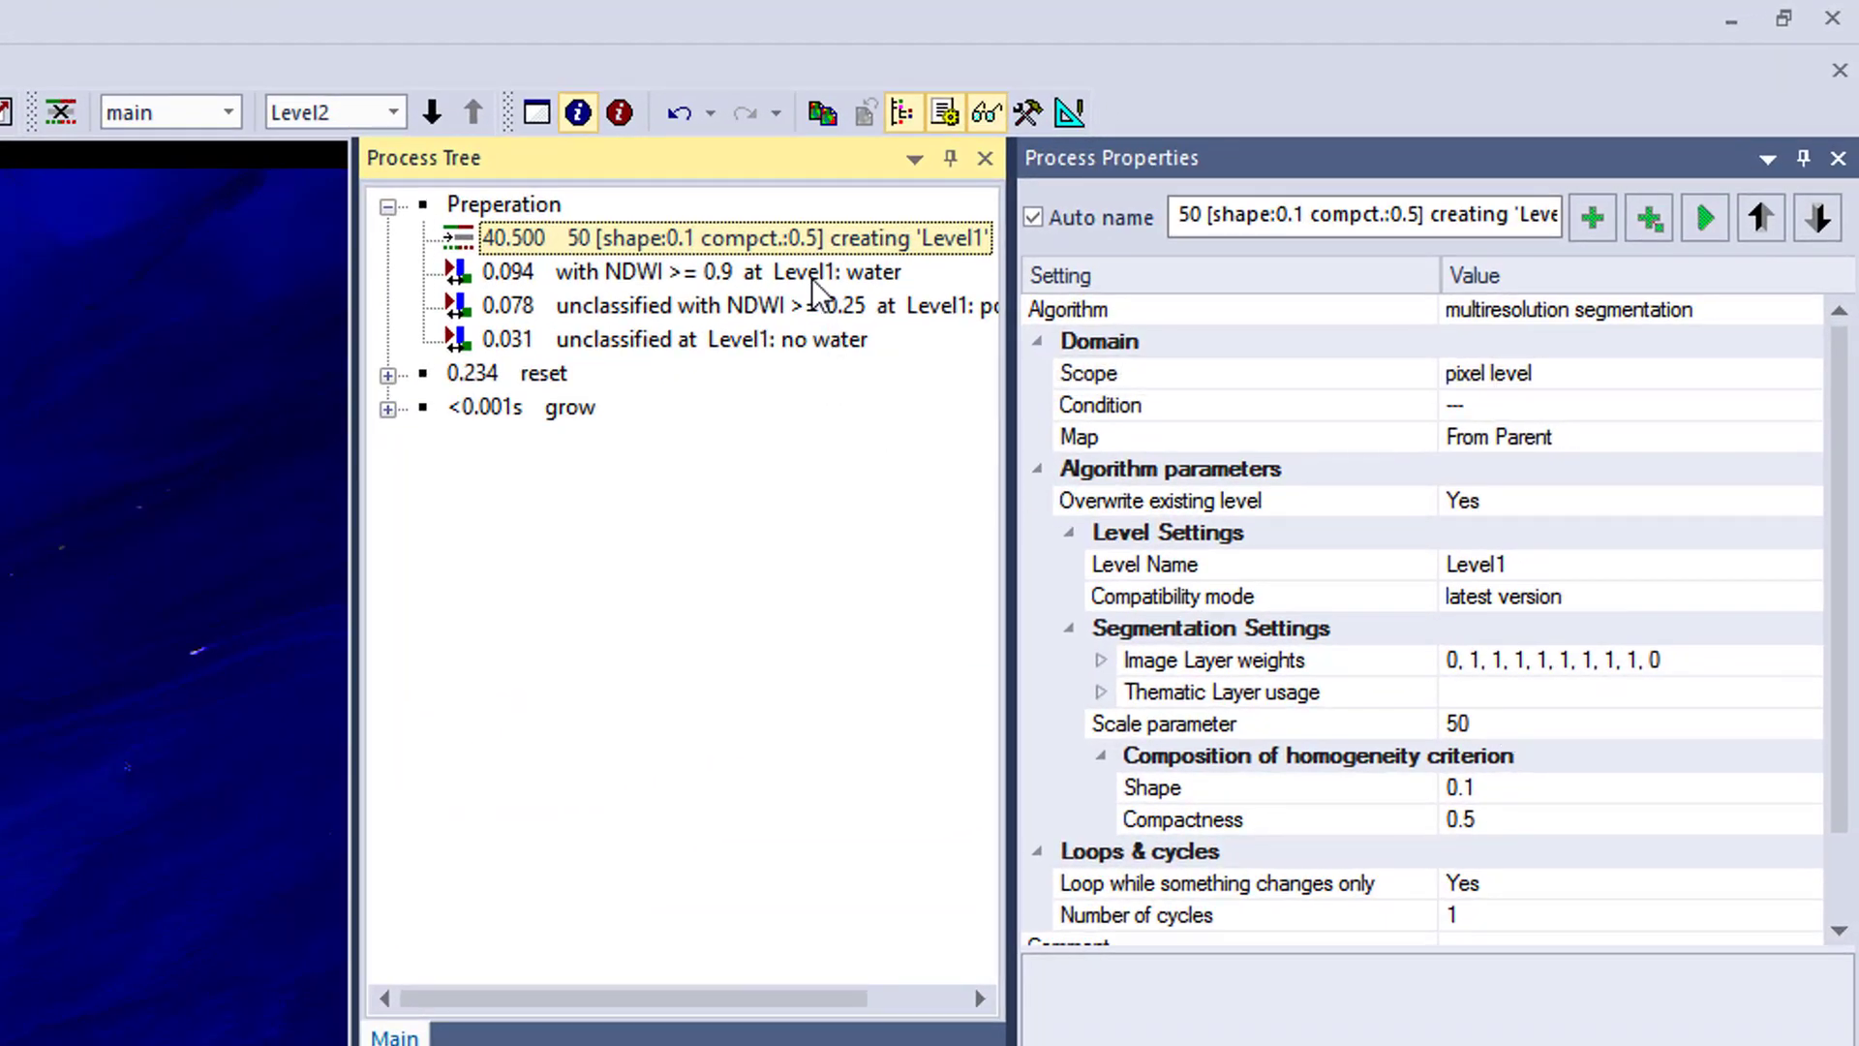
left_click(814, 285)
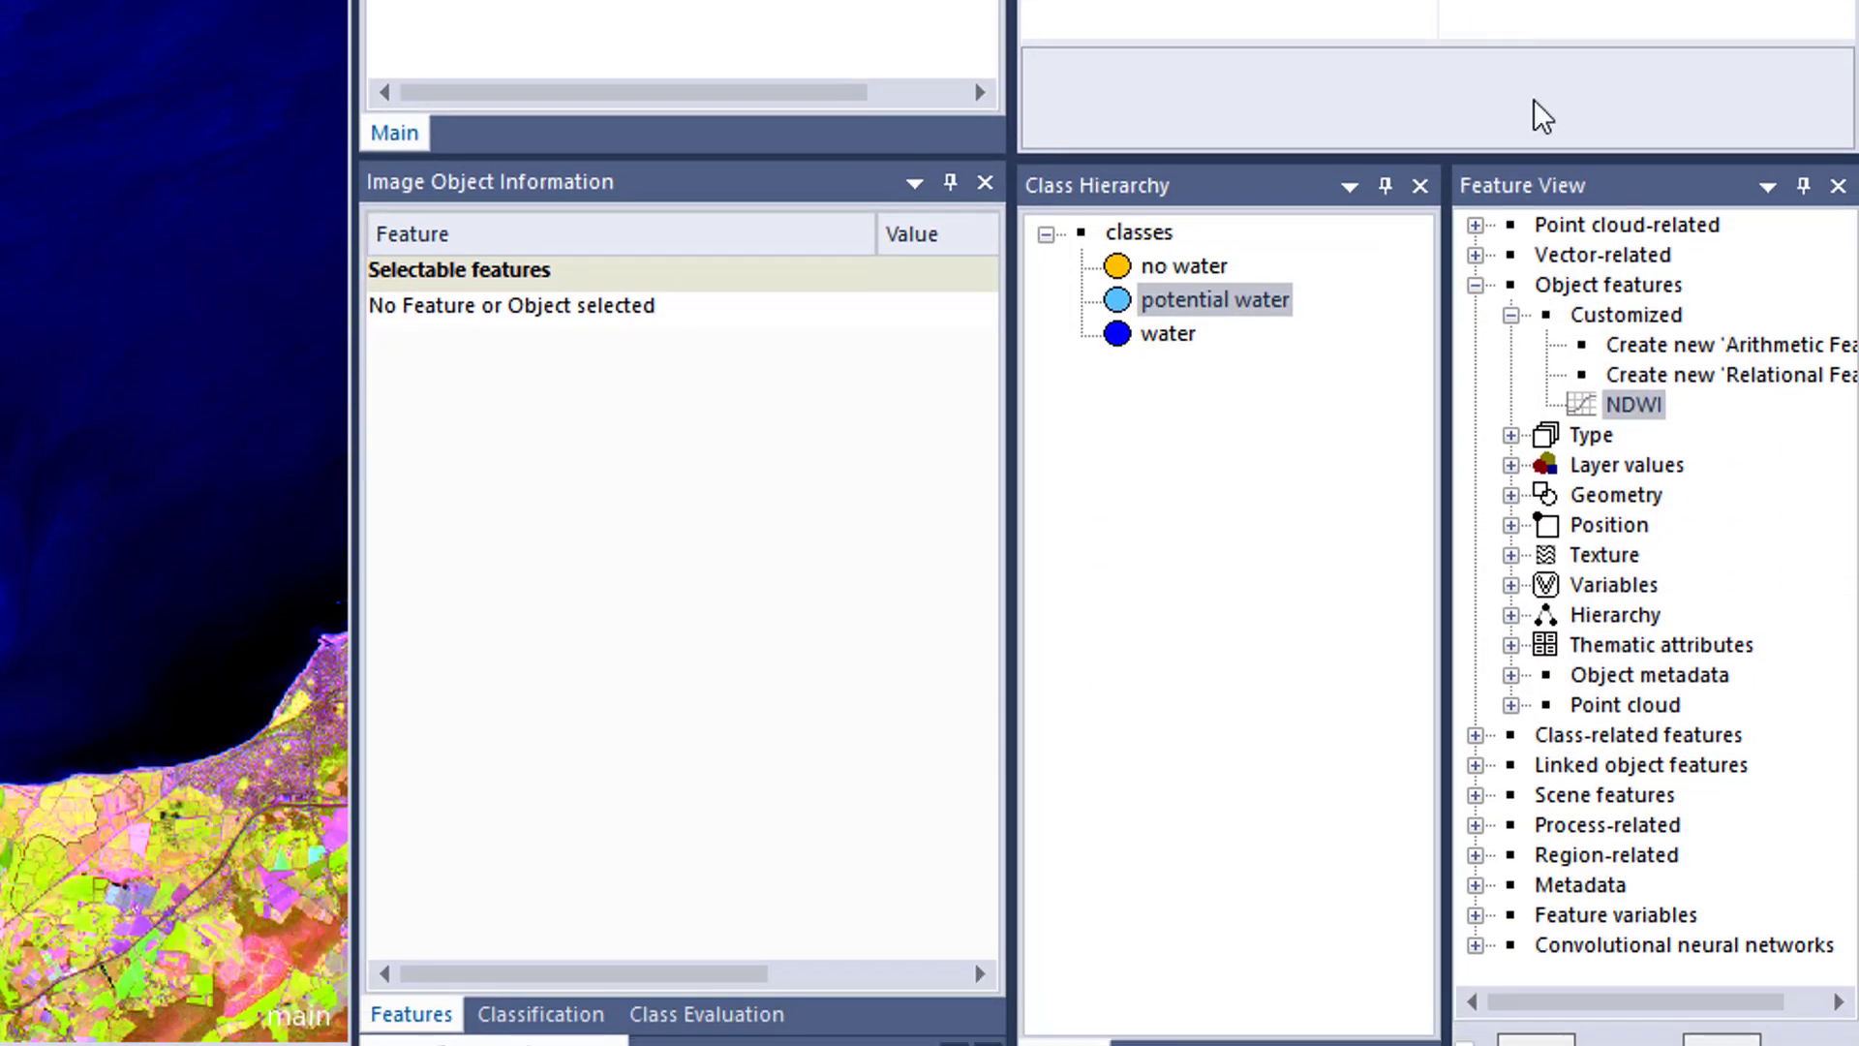
left_click_drag(1448, 237, 1287, 245)
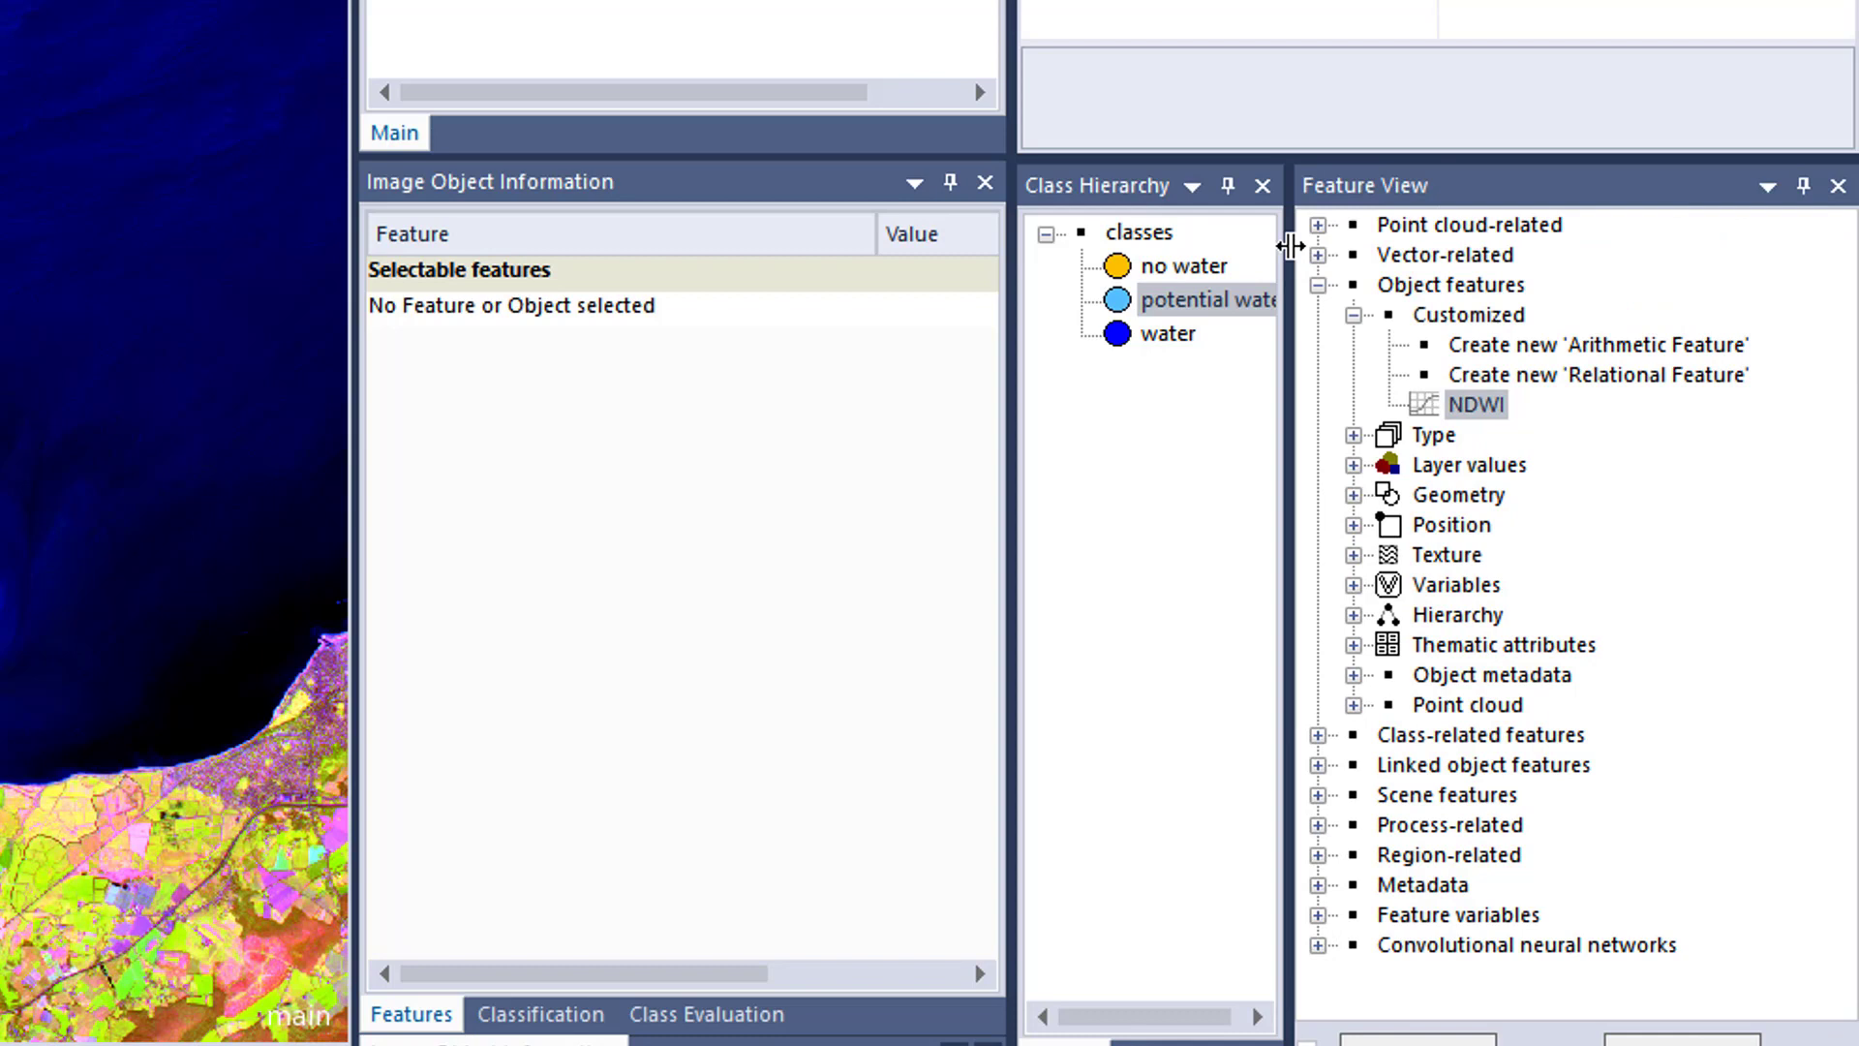
left_click_drag(1012, 316, 843, 315)
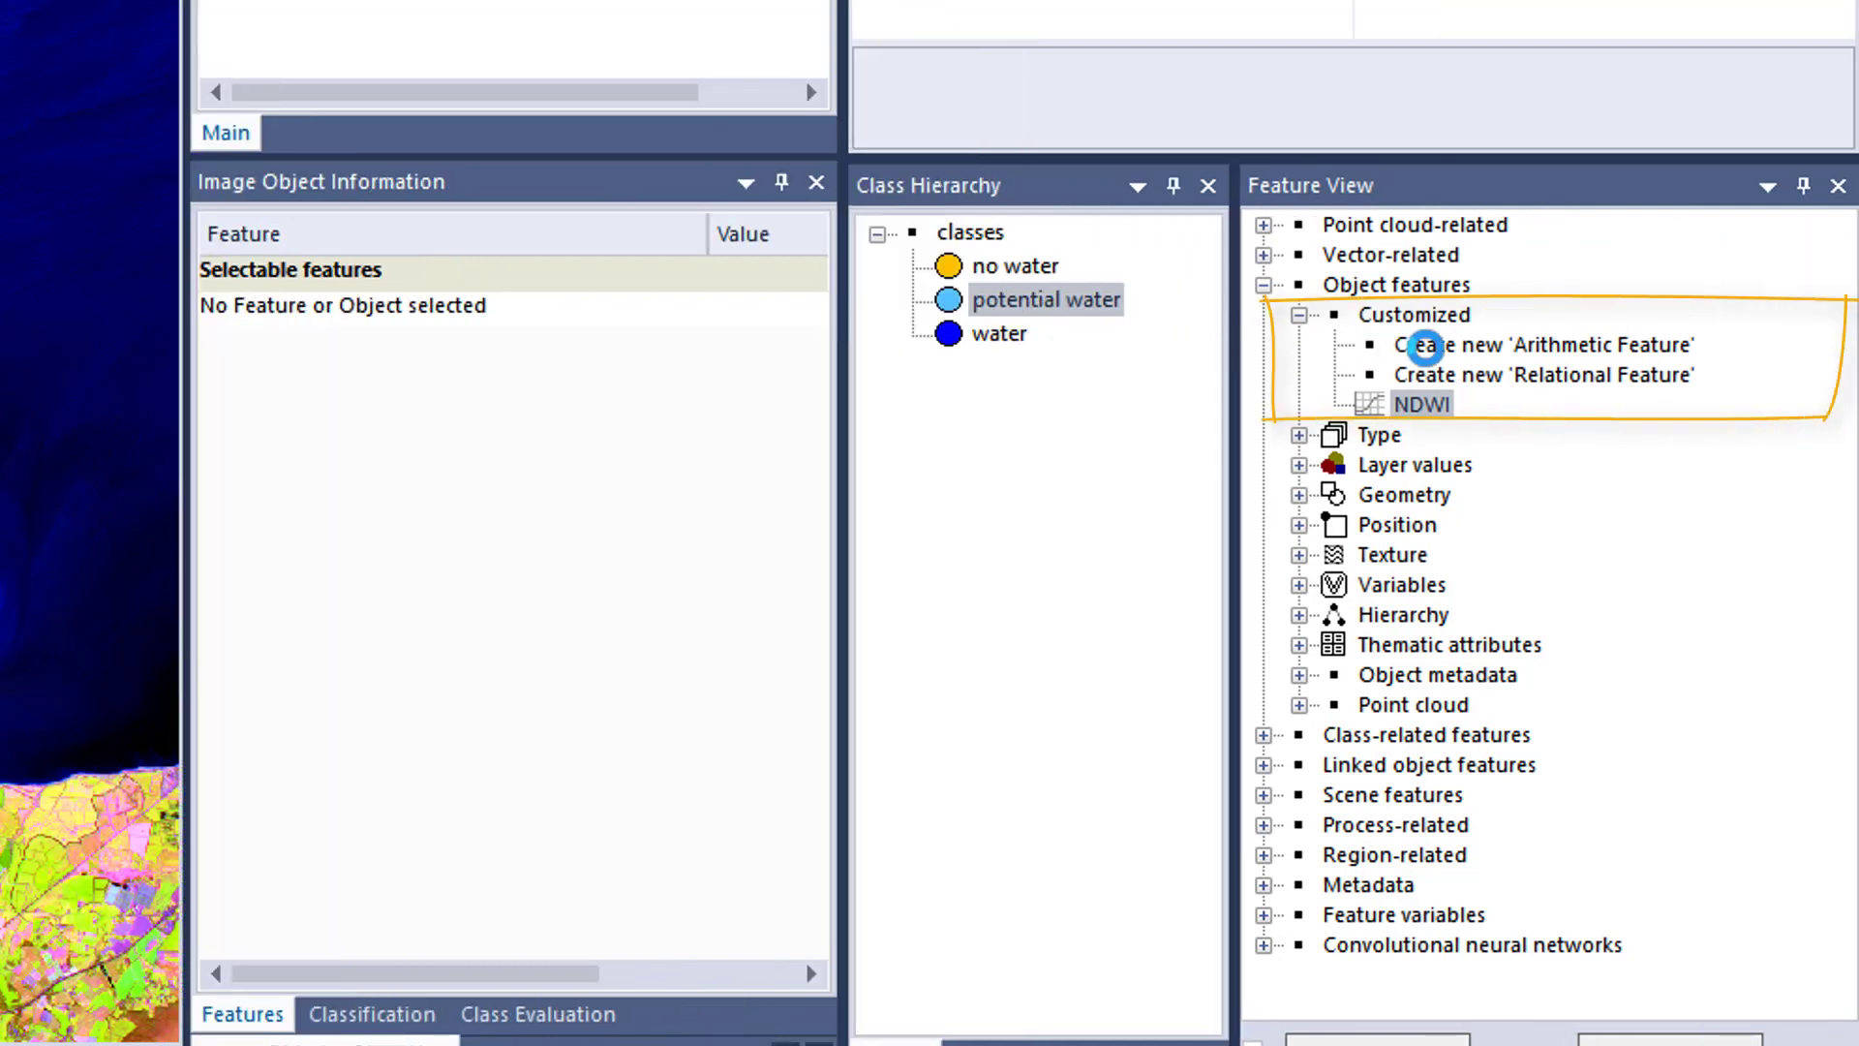
- Review the NDWI formula, then select the potential-water rule for NDWI >= 0.25
right_click(1452, 409)
left_click(1395, 477)
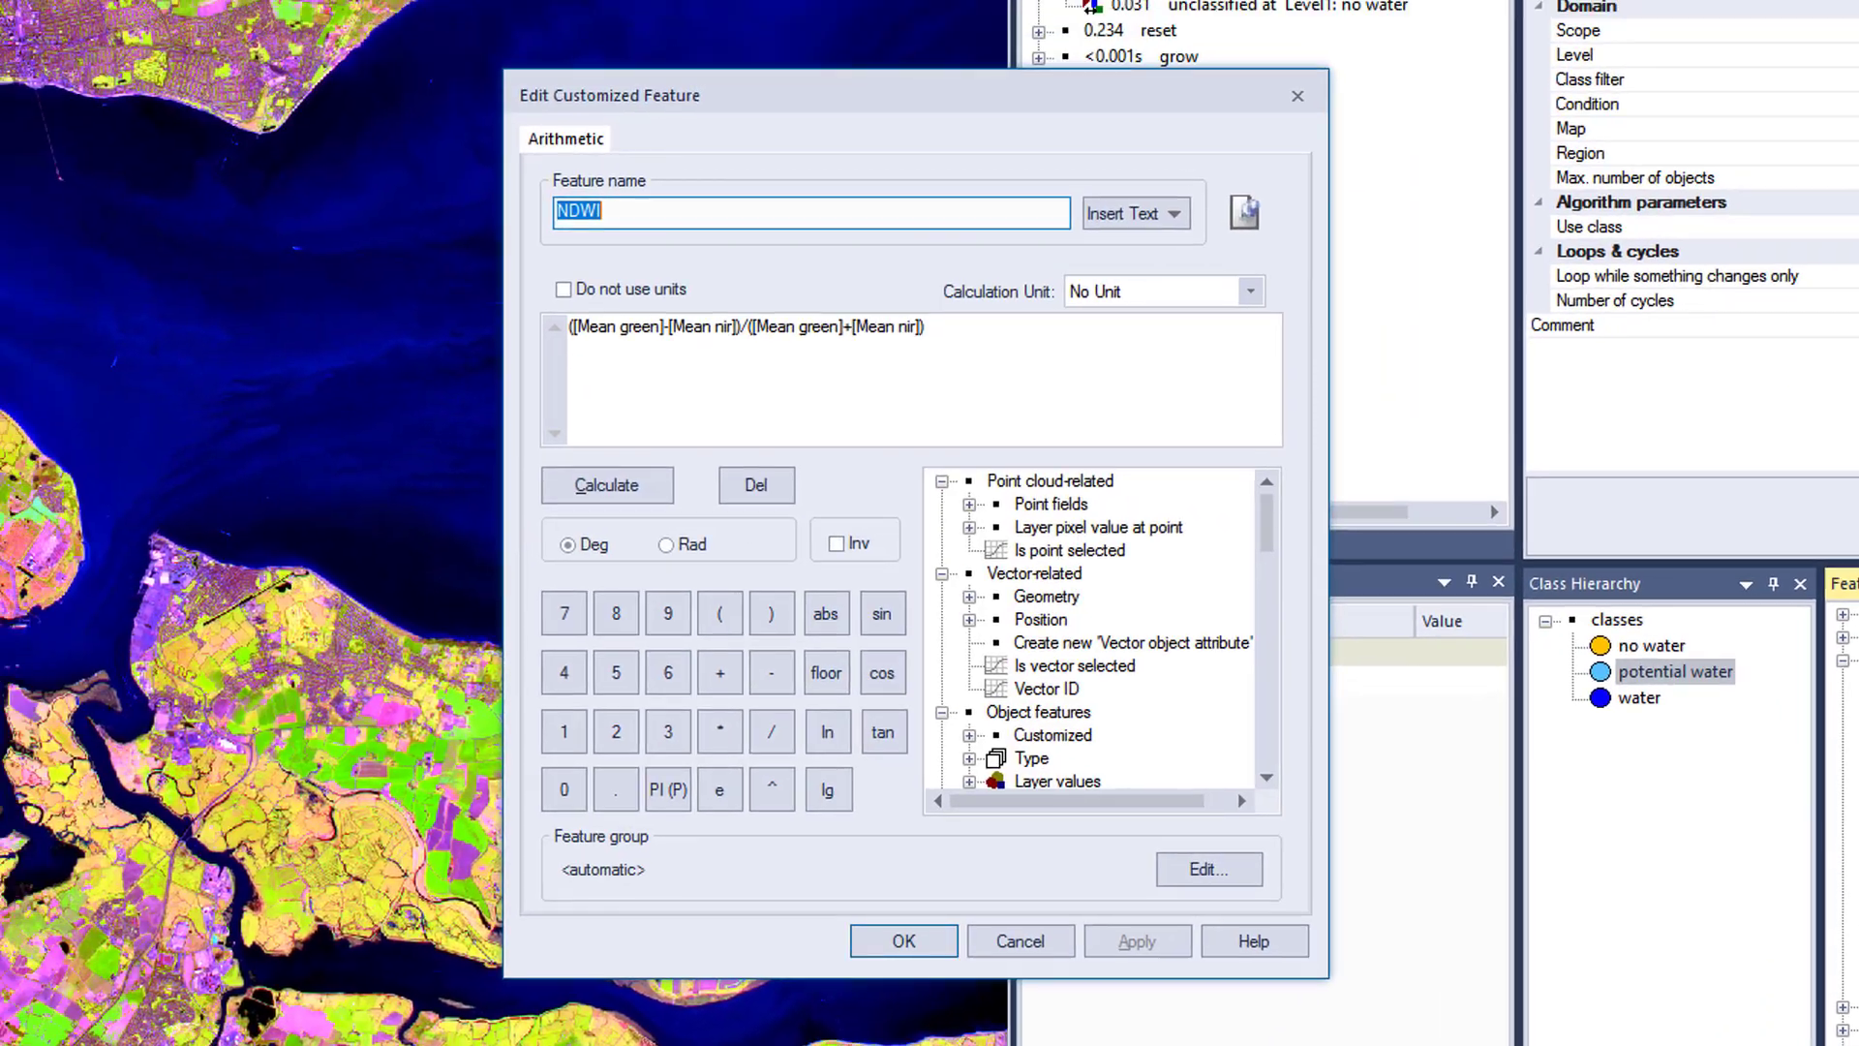
left_click(793, 380)
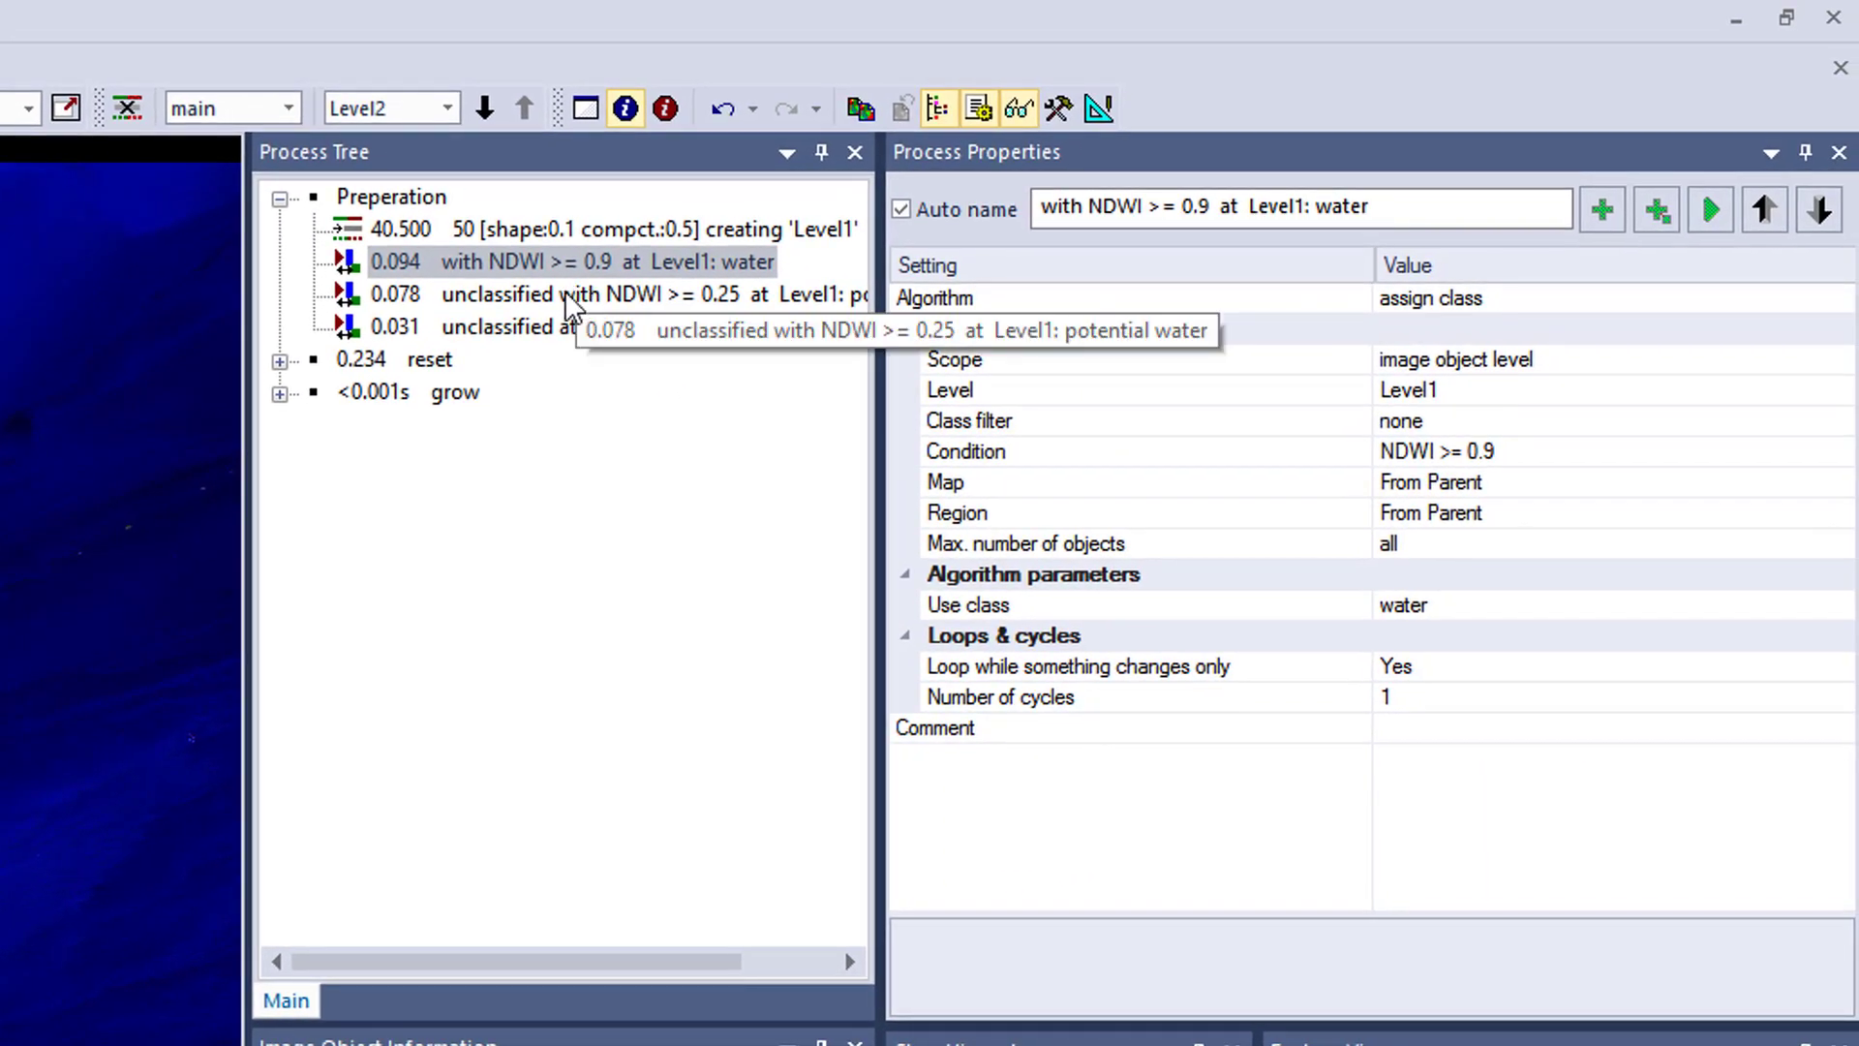
left_click(565, 290)
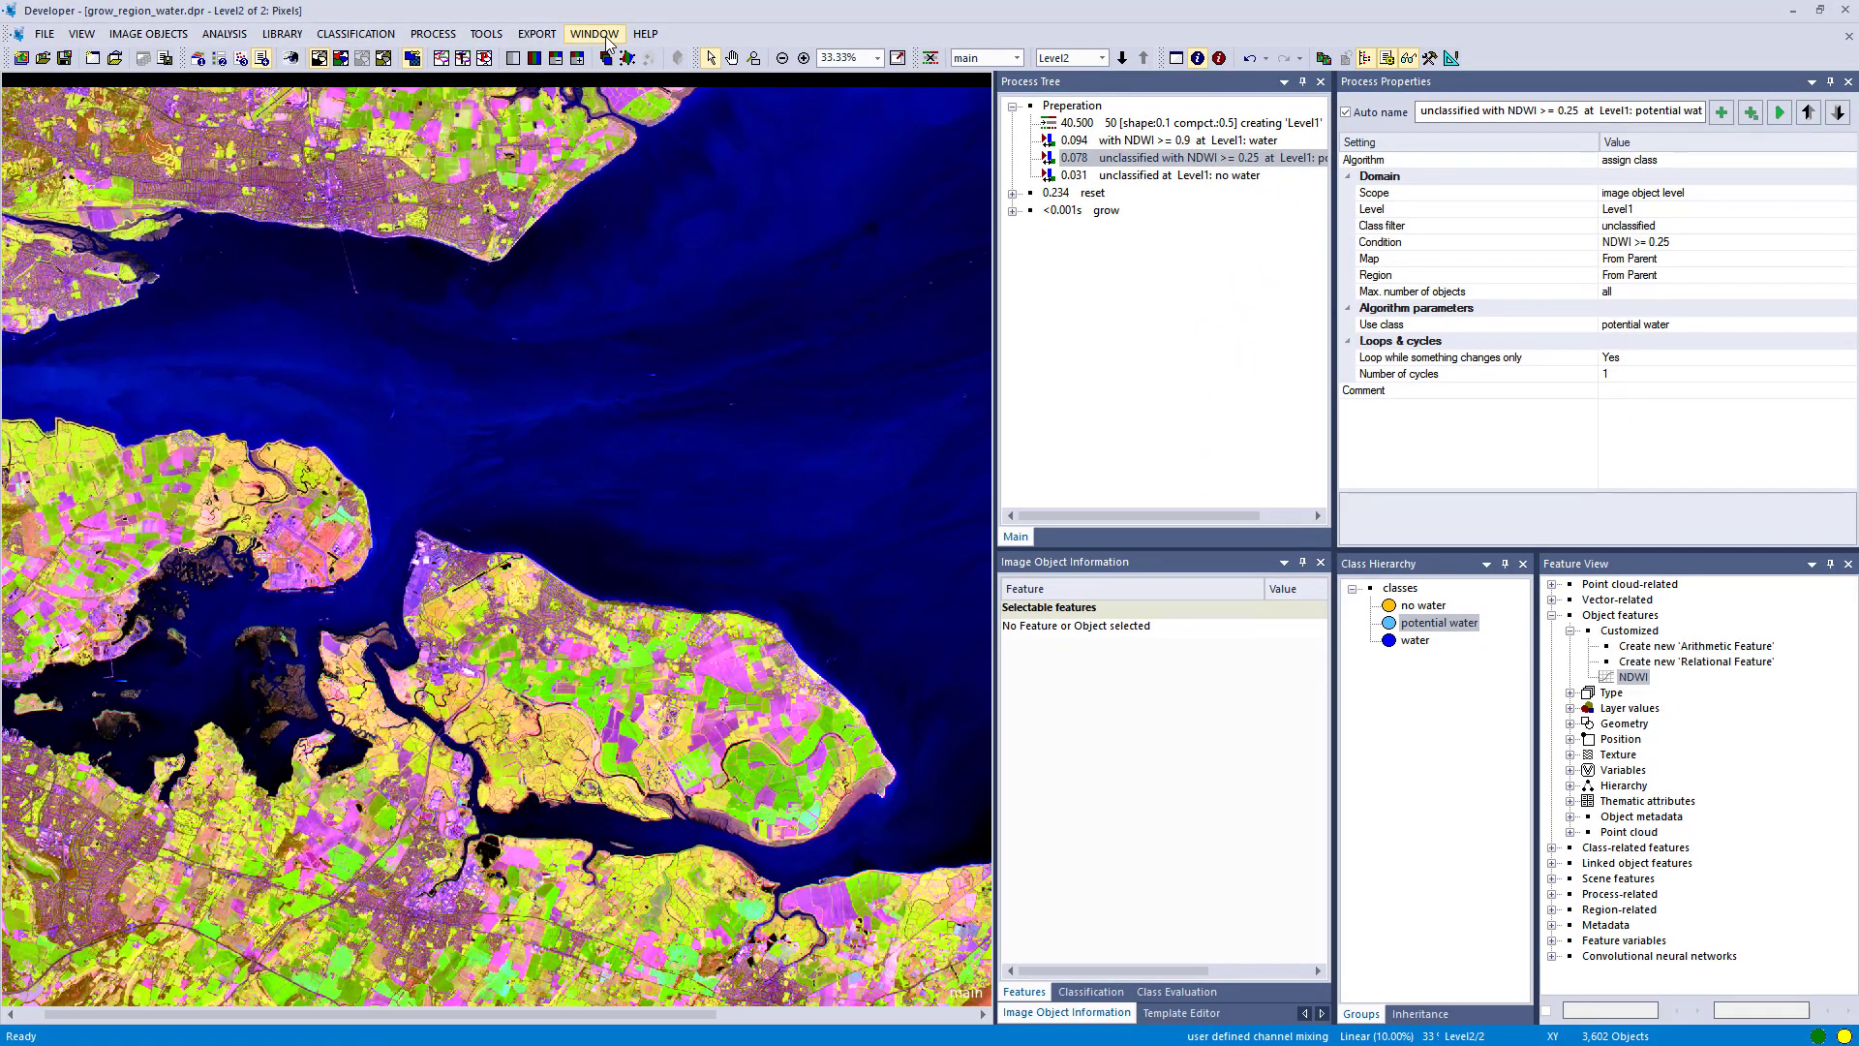
- Split the map horizontally, show the classification with outlines on top, and collapse Preperation
left_click(595, 34)
left_click(613, 78)
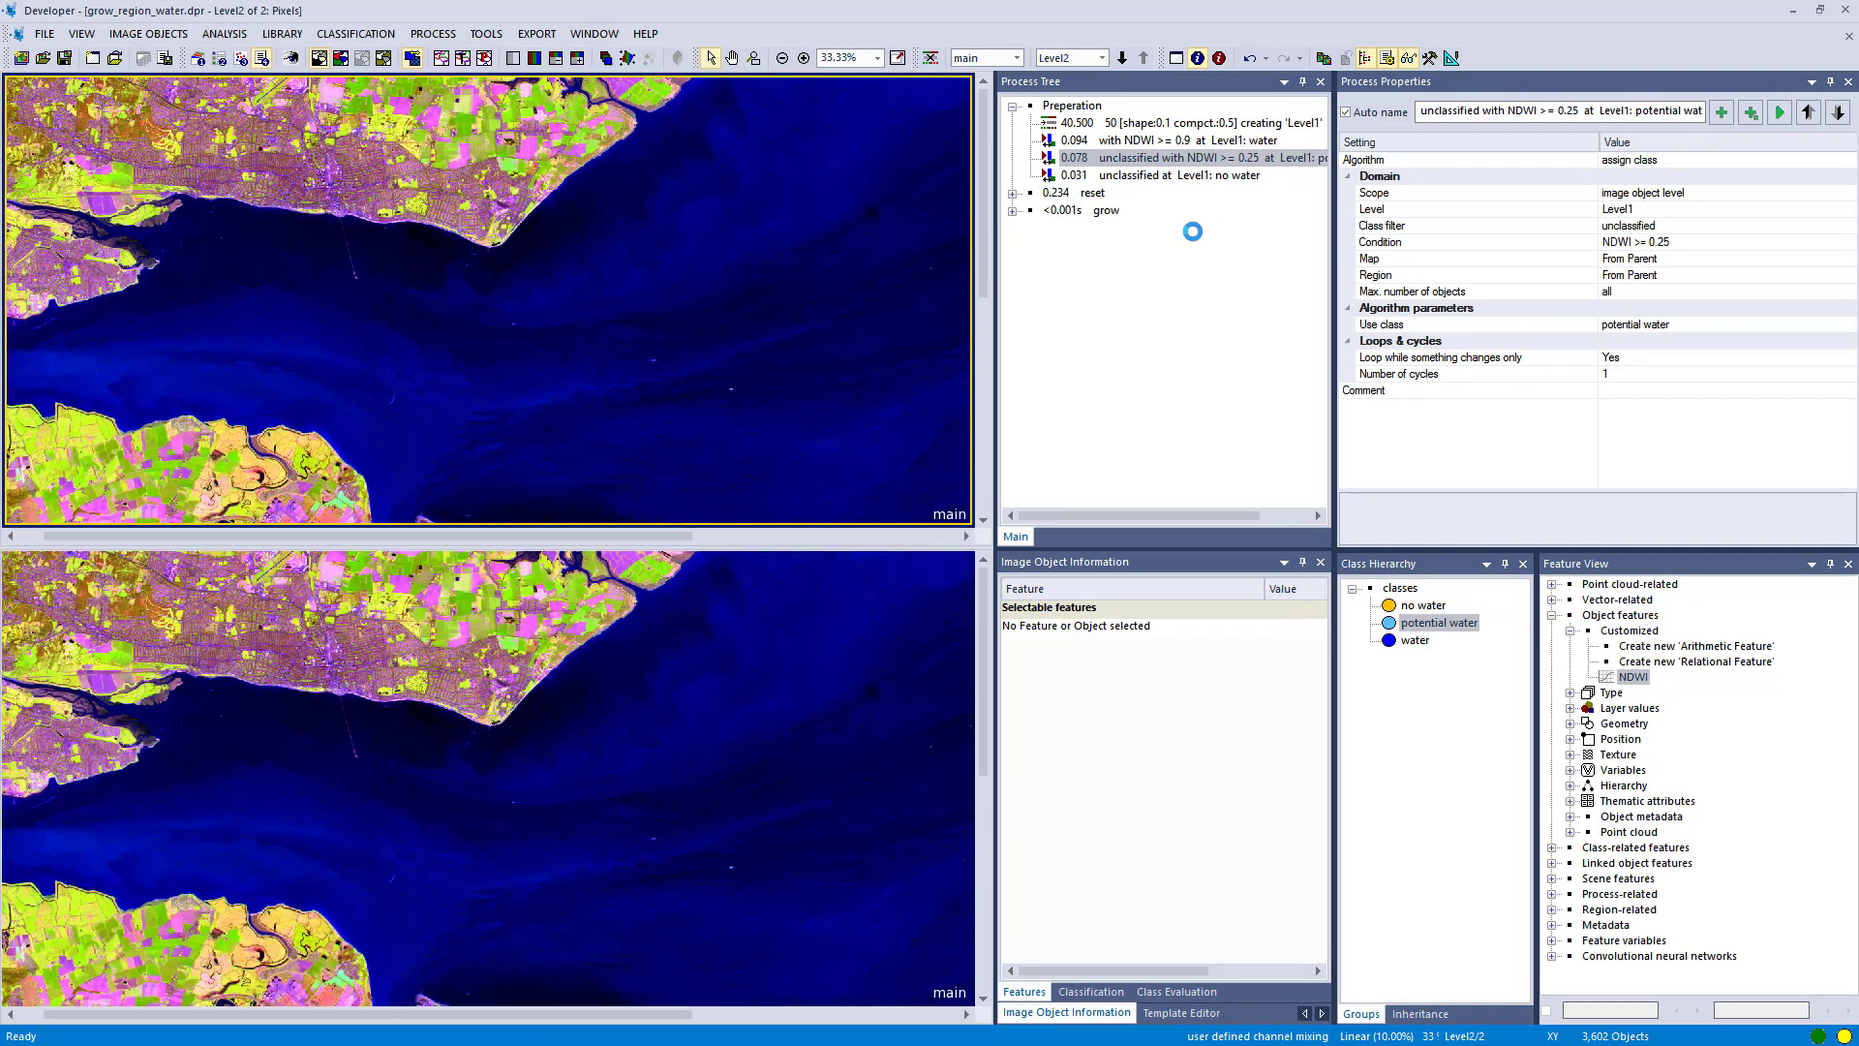
left_click(1012, 194)
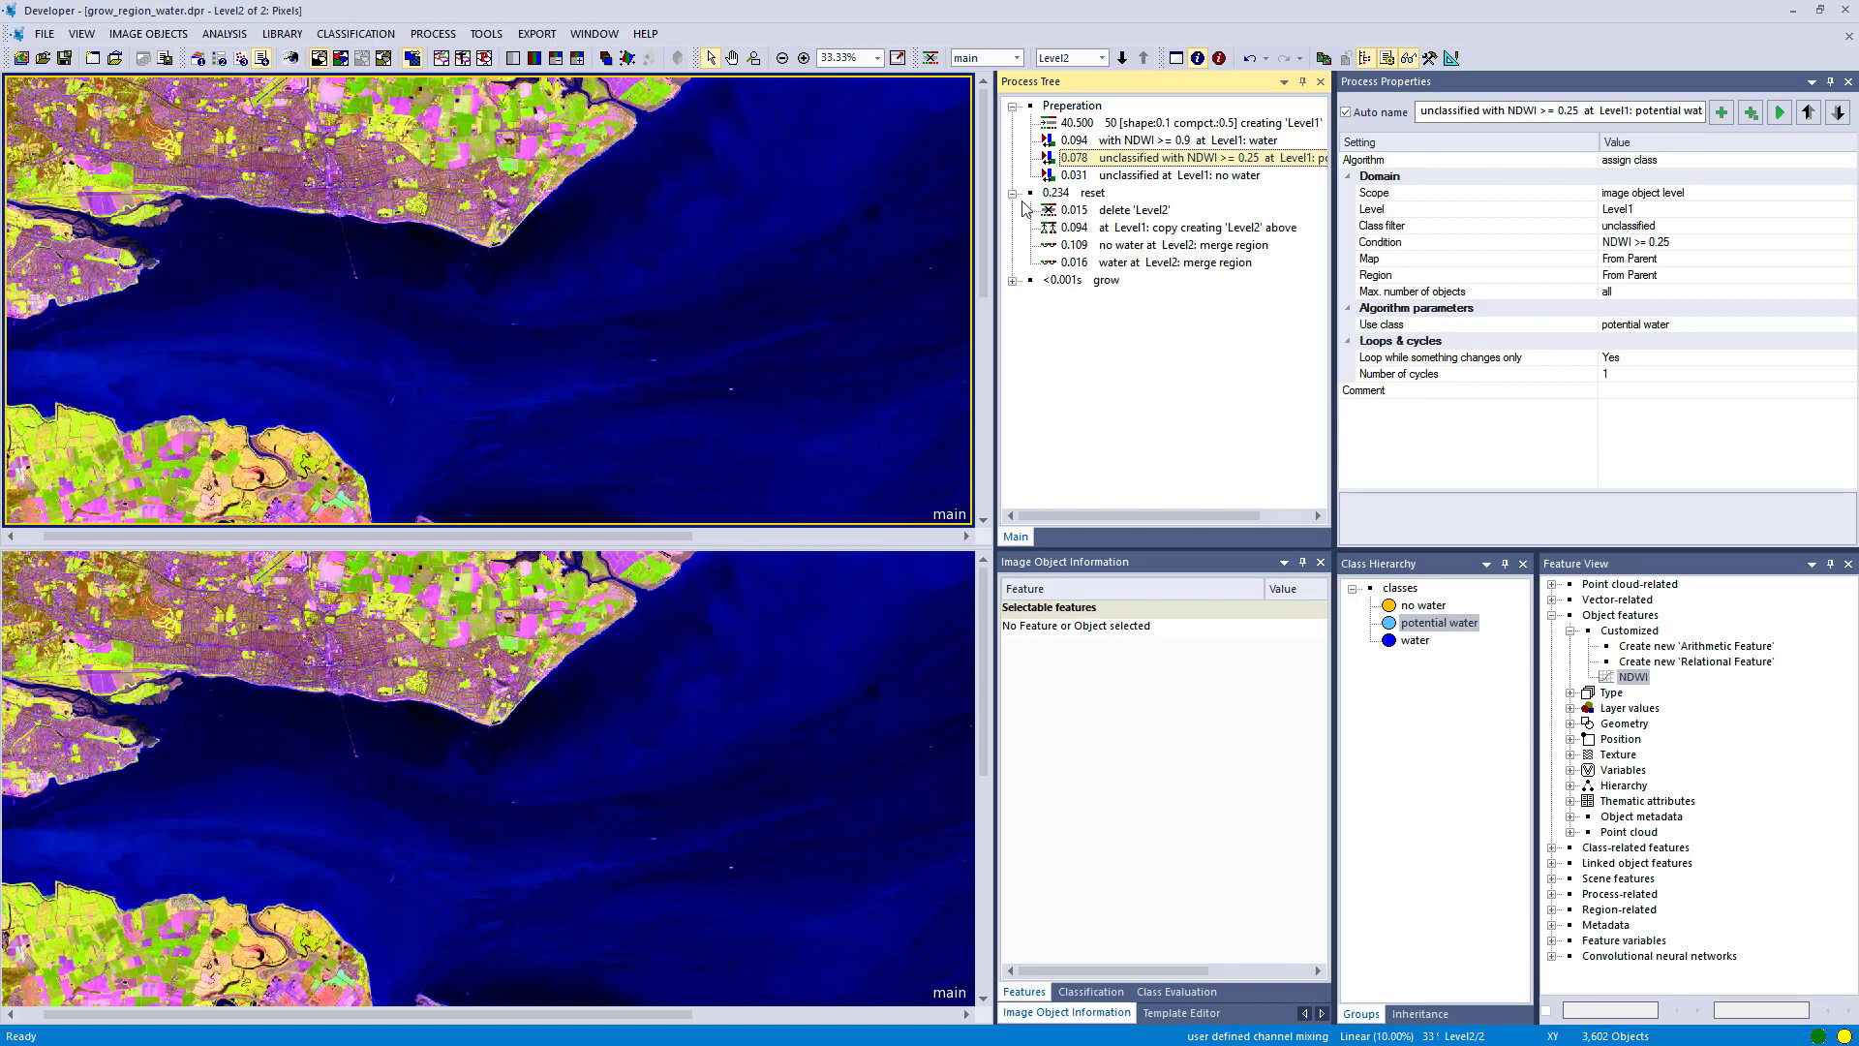
left_click(1013, 193)
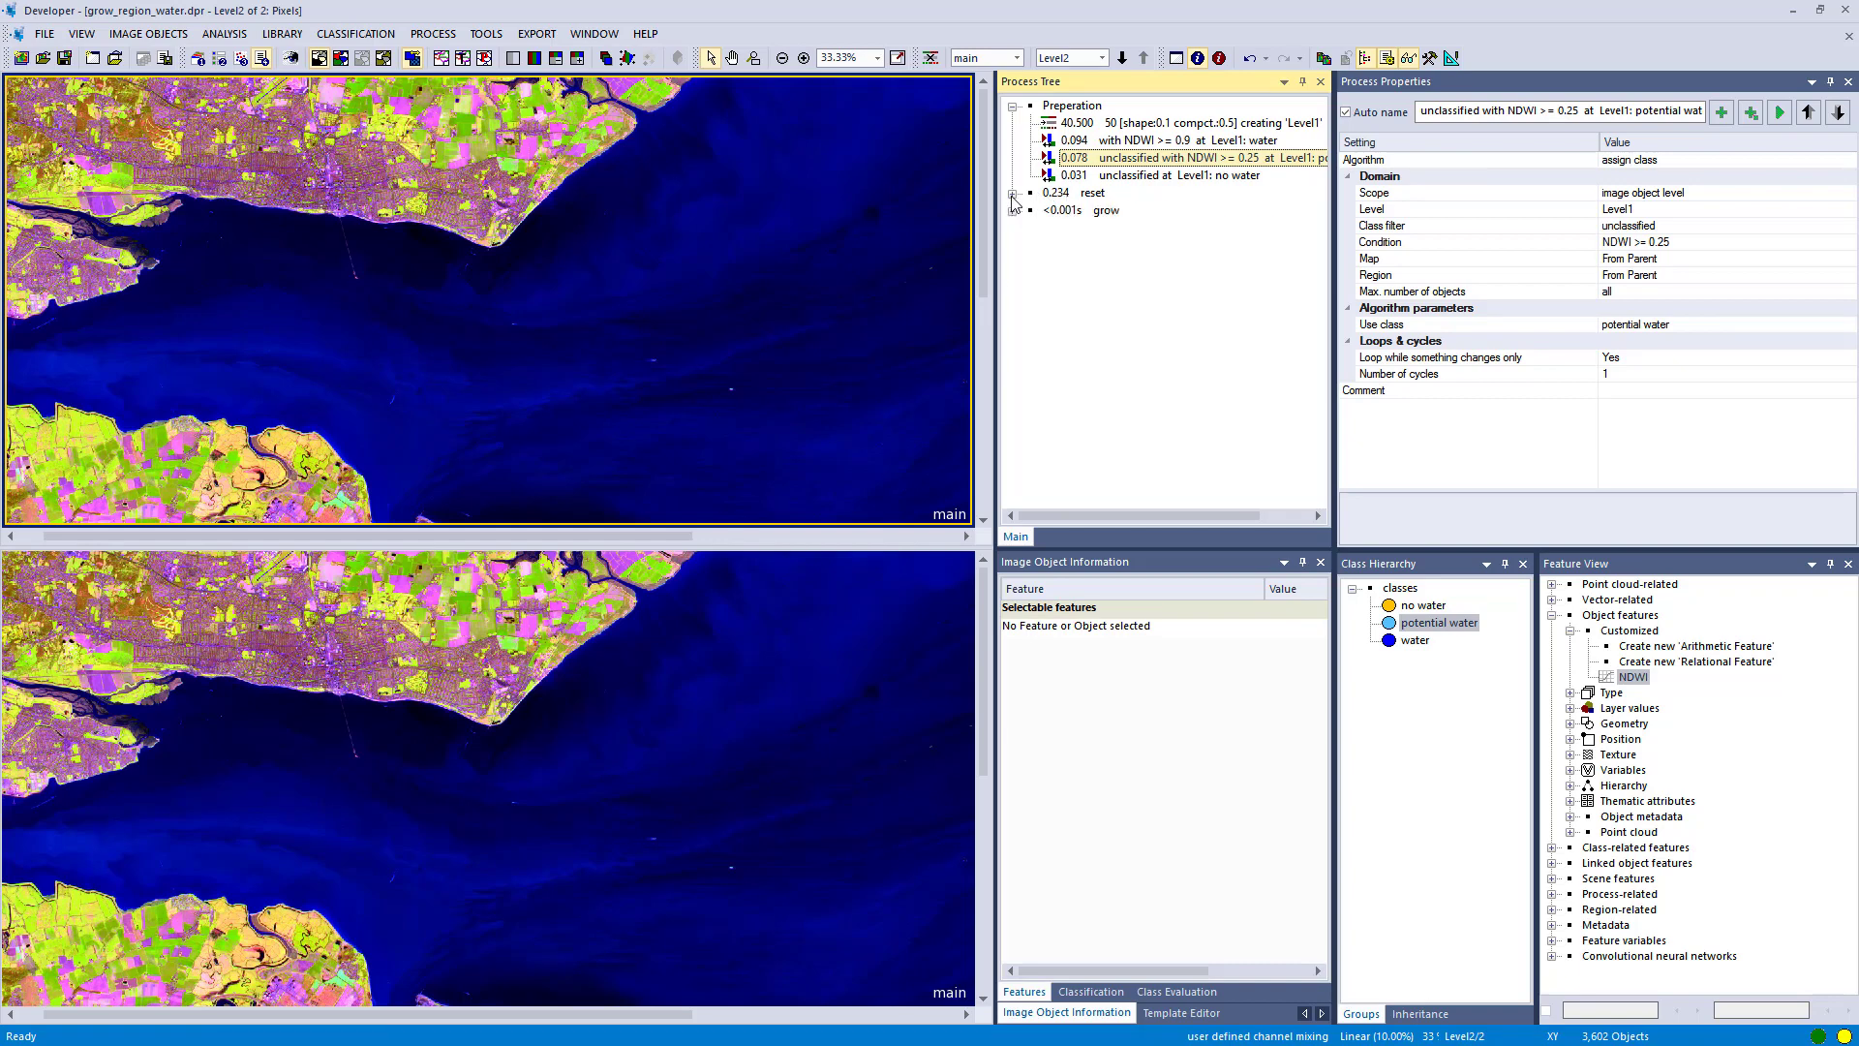
left_click(339, 58)
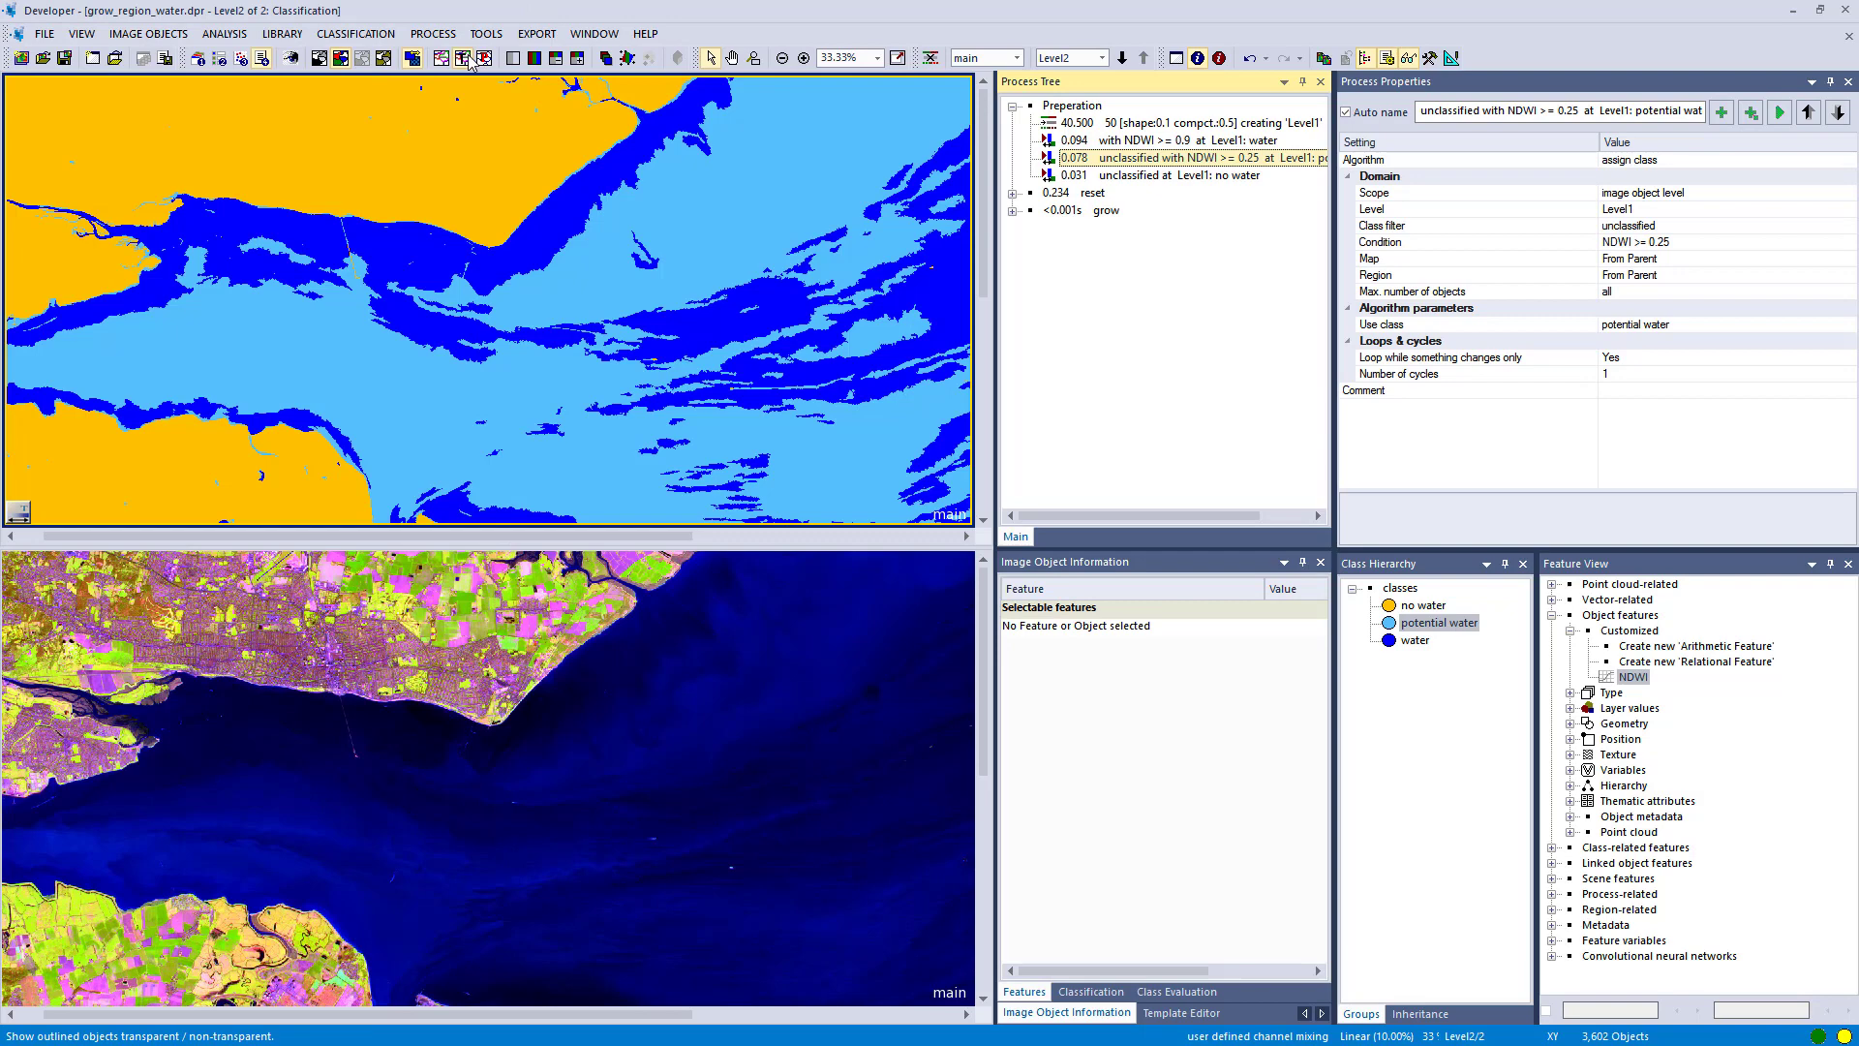
left_click(465, 58)
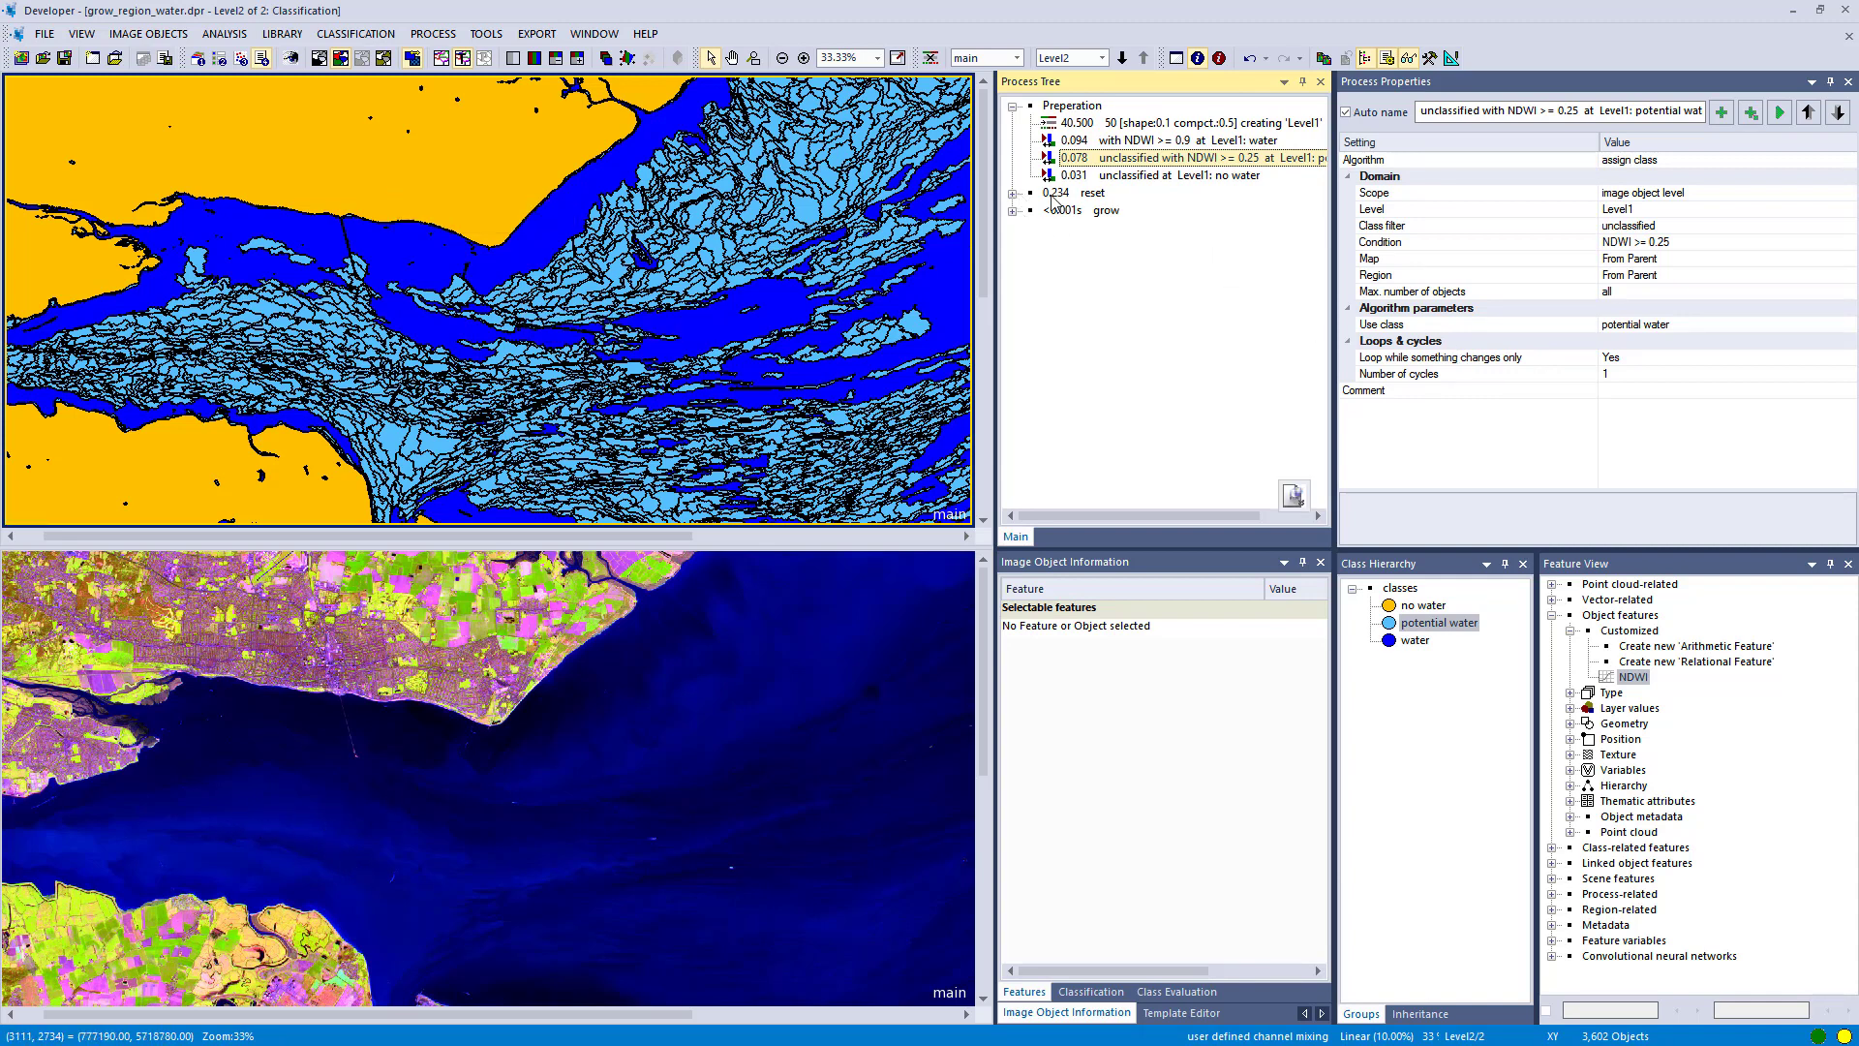
left_click(1013, 104)
- Set the Level2 water-into-potential-water grow region process to 1 cycle instead of 10
left_click(1012, 139)
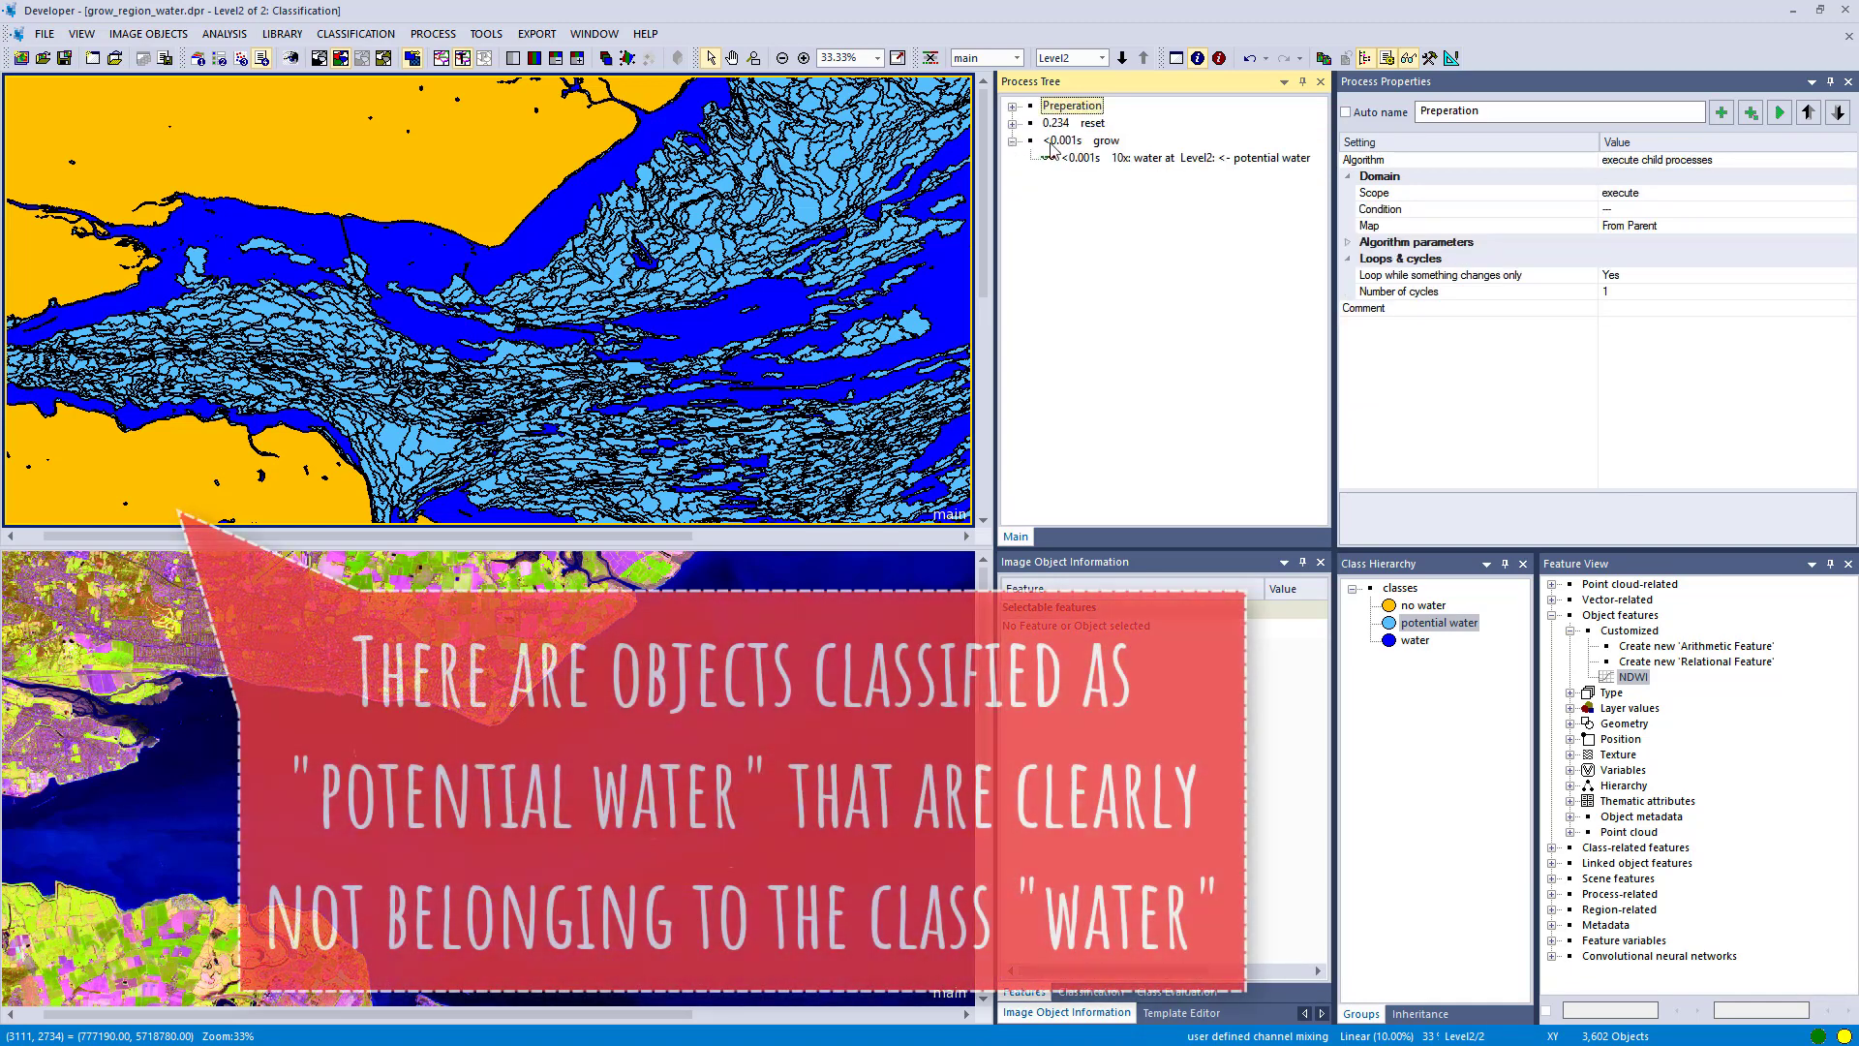
left_click(1053, 142)
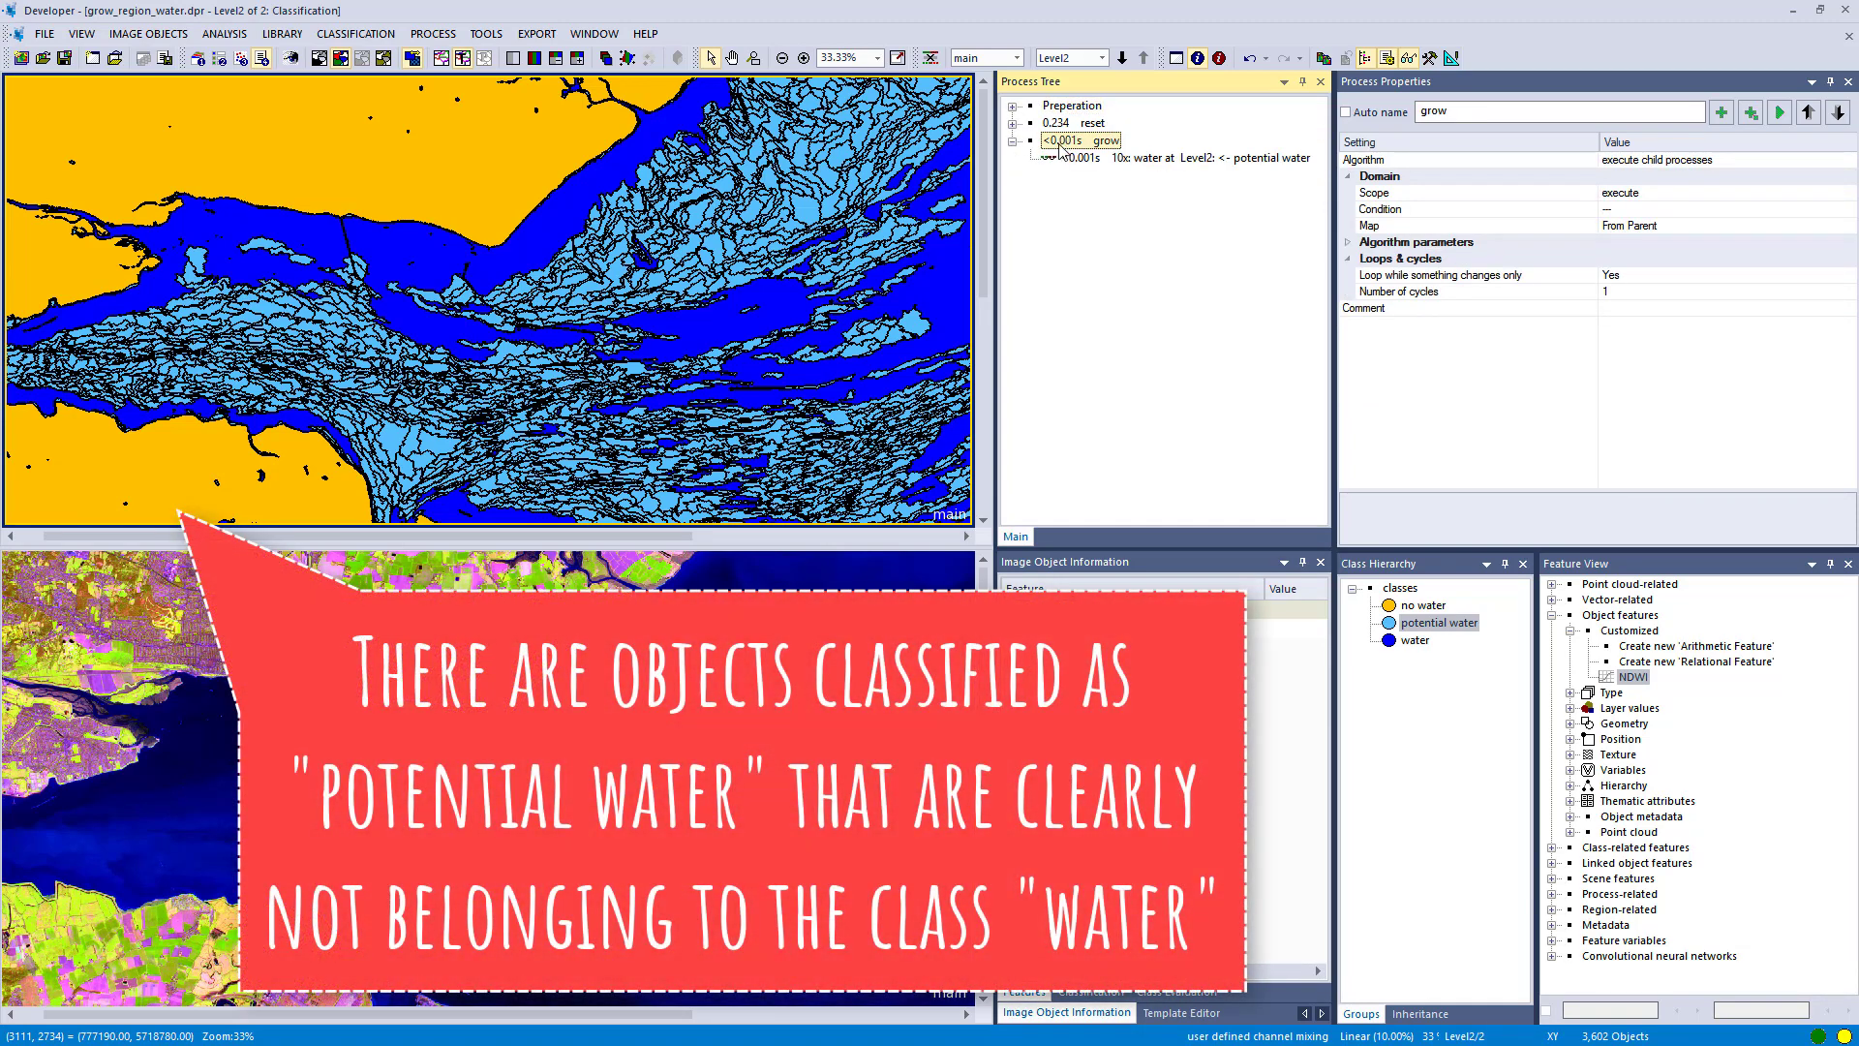
left_click(1057, 161)
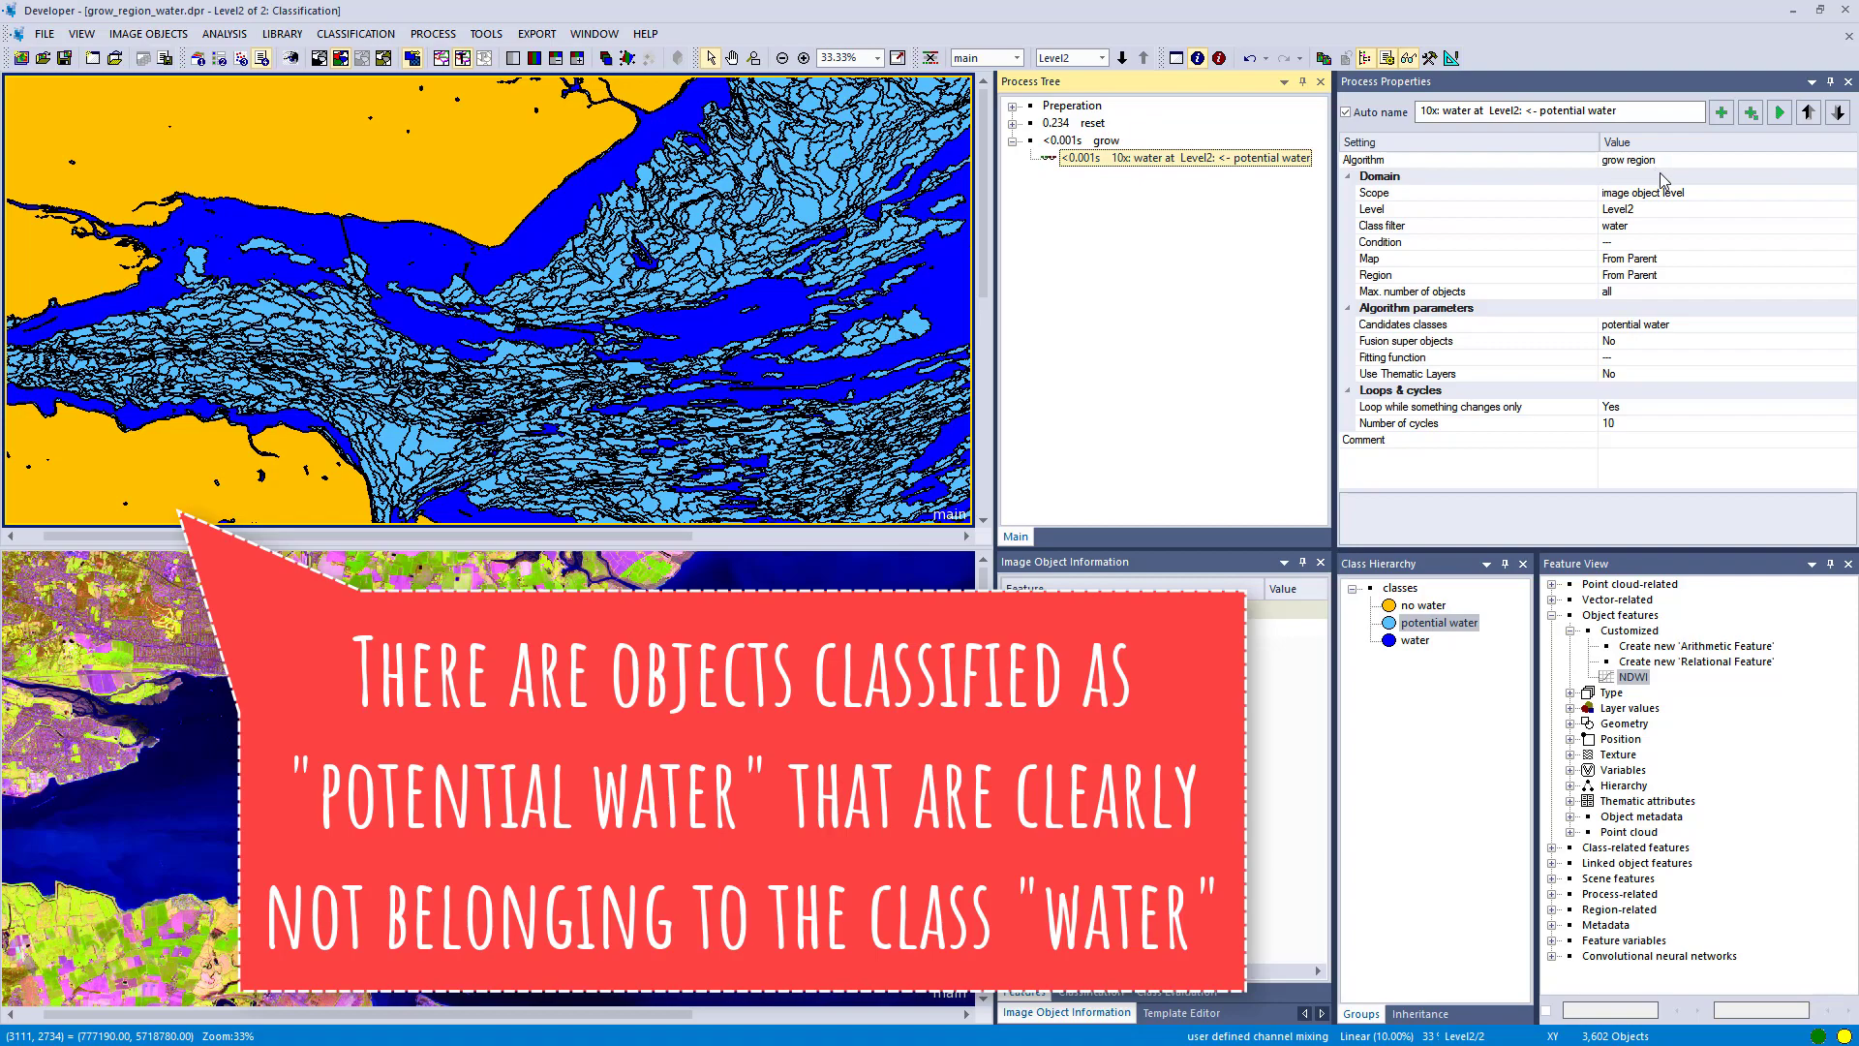
left_click(1708, 194)
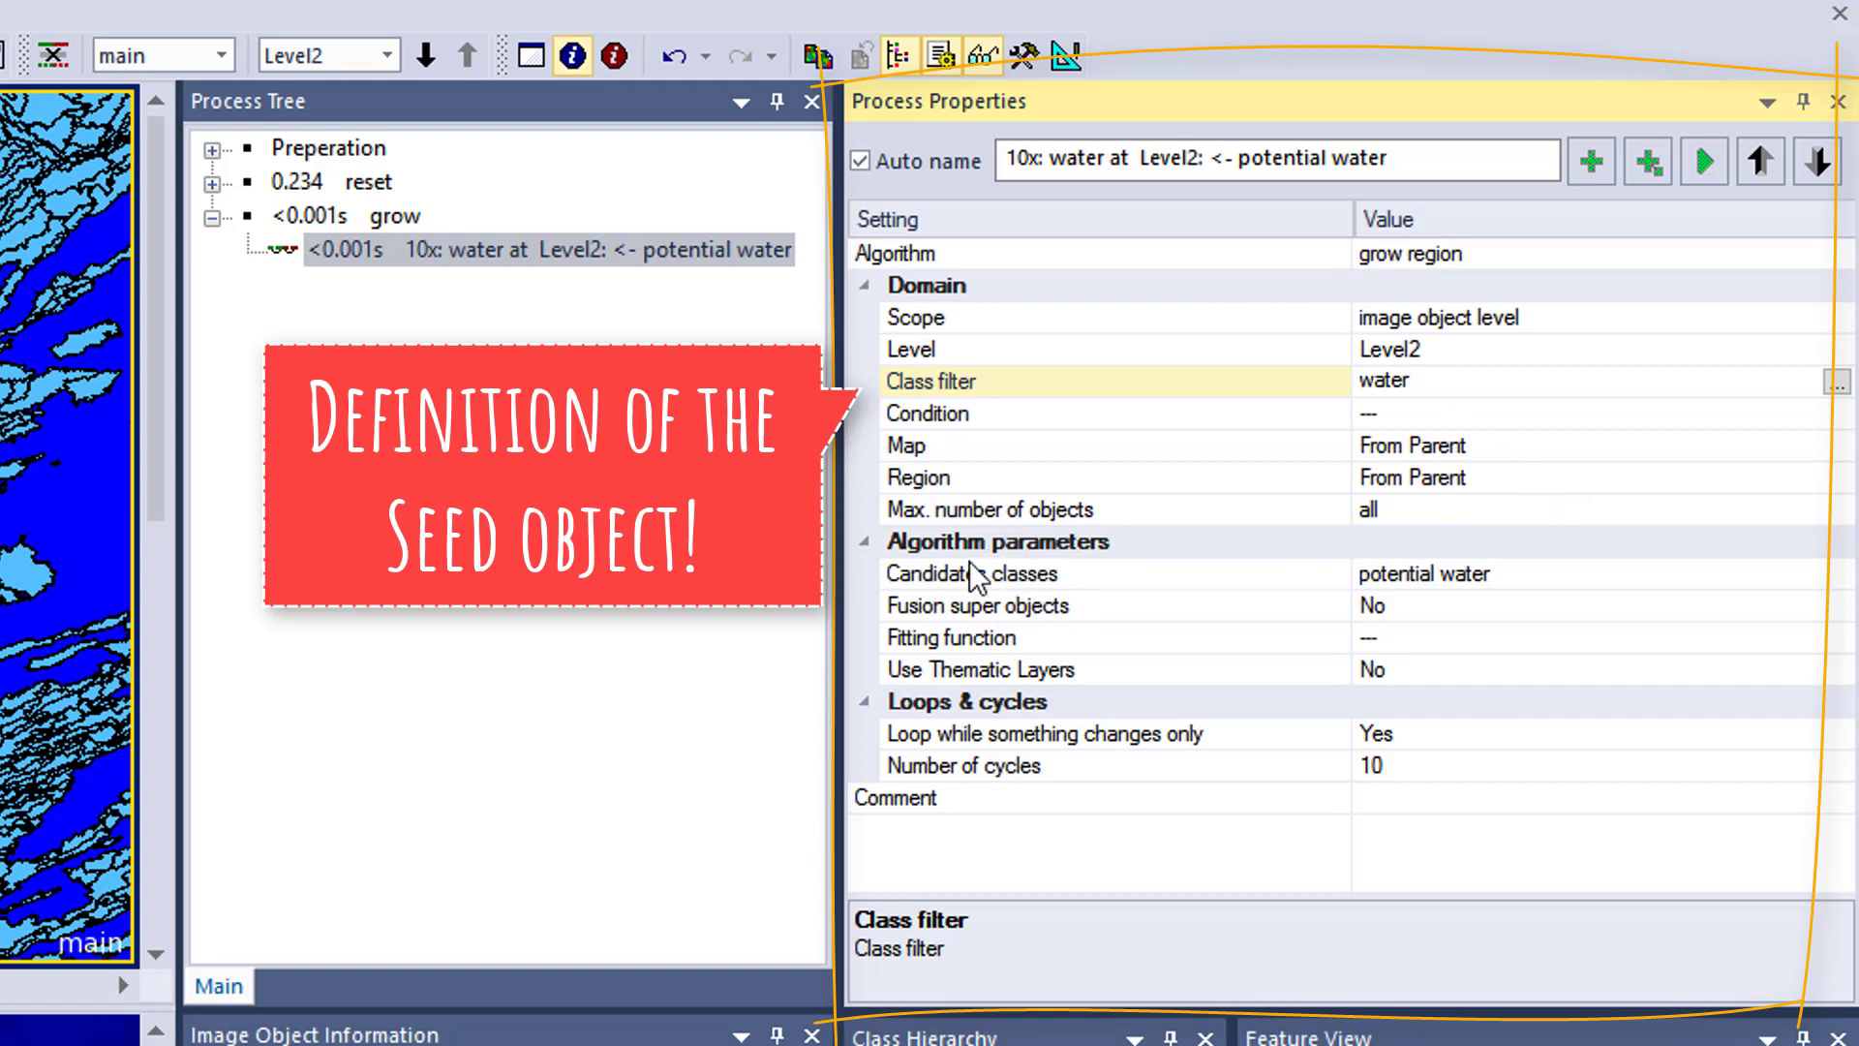
left_click(1576, 571)
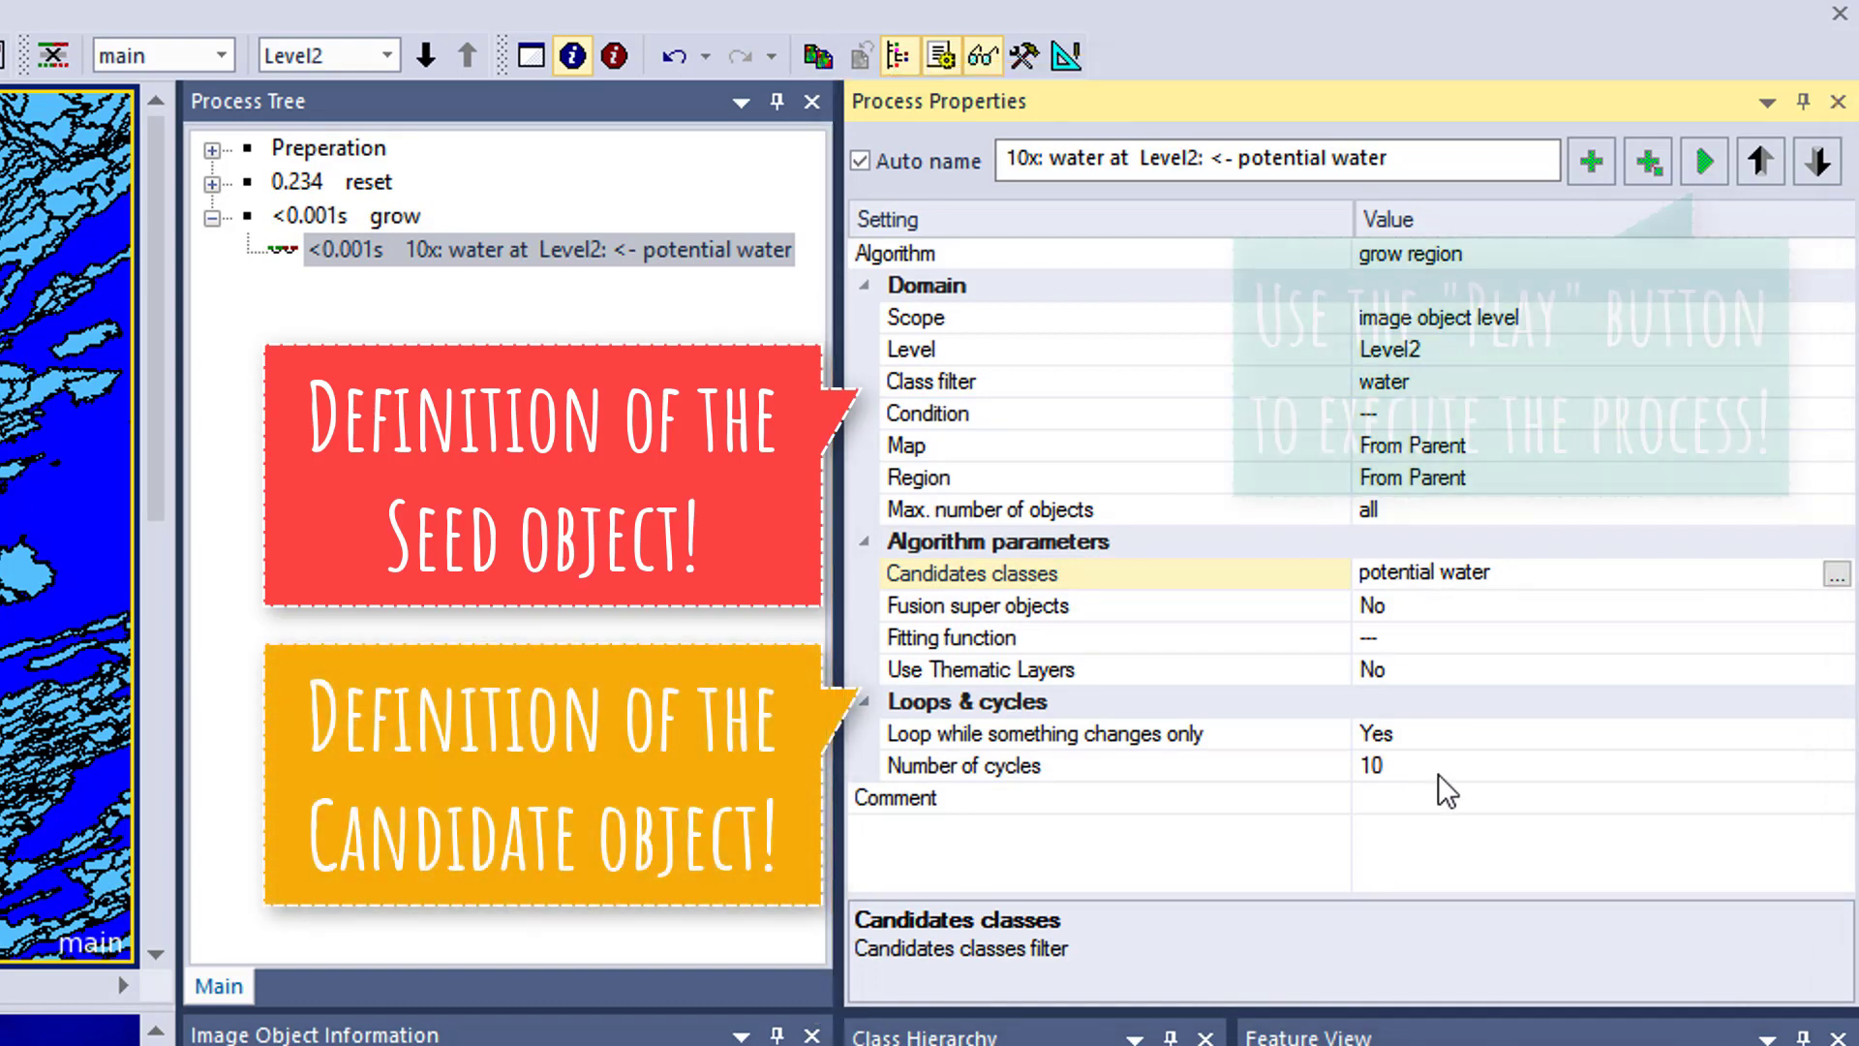
left_click(1438, 777)
type("1")
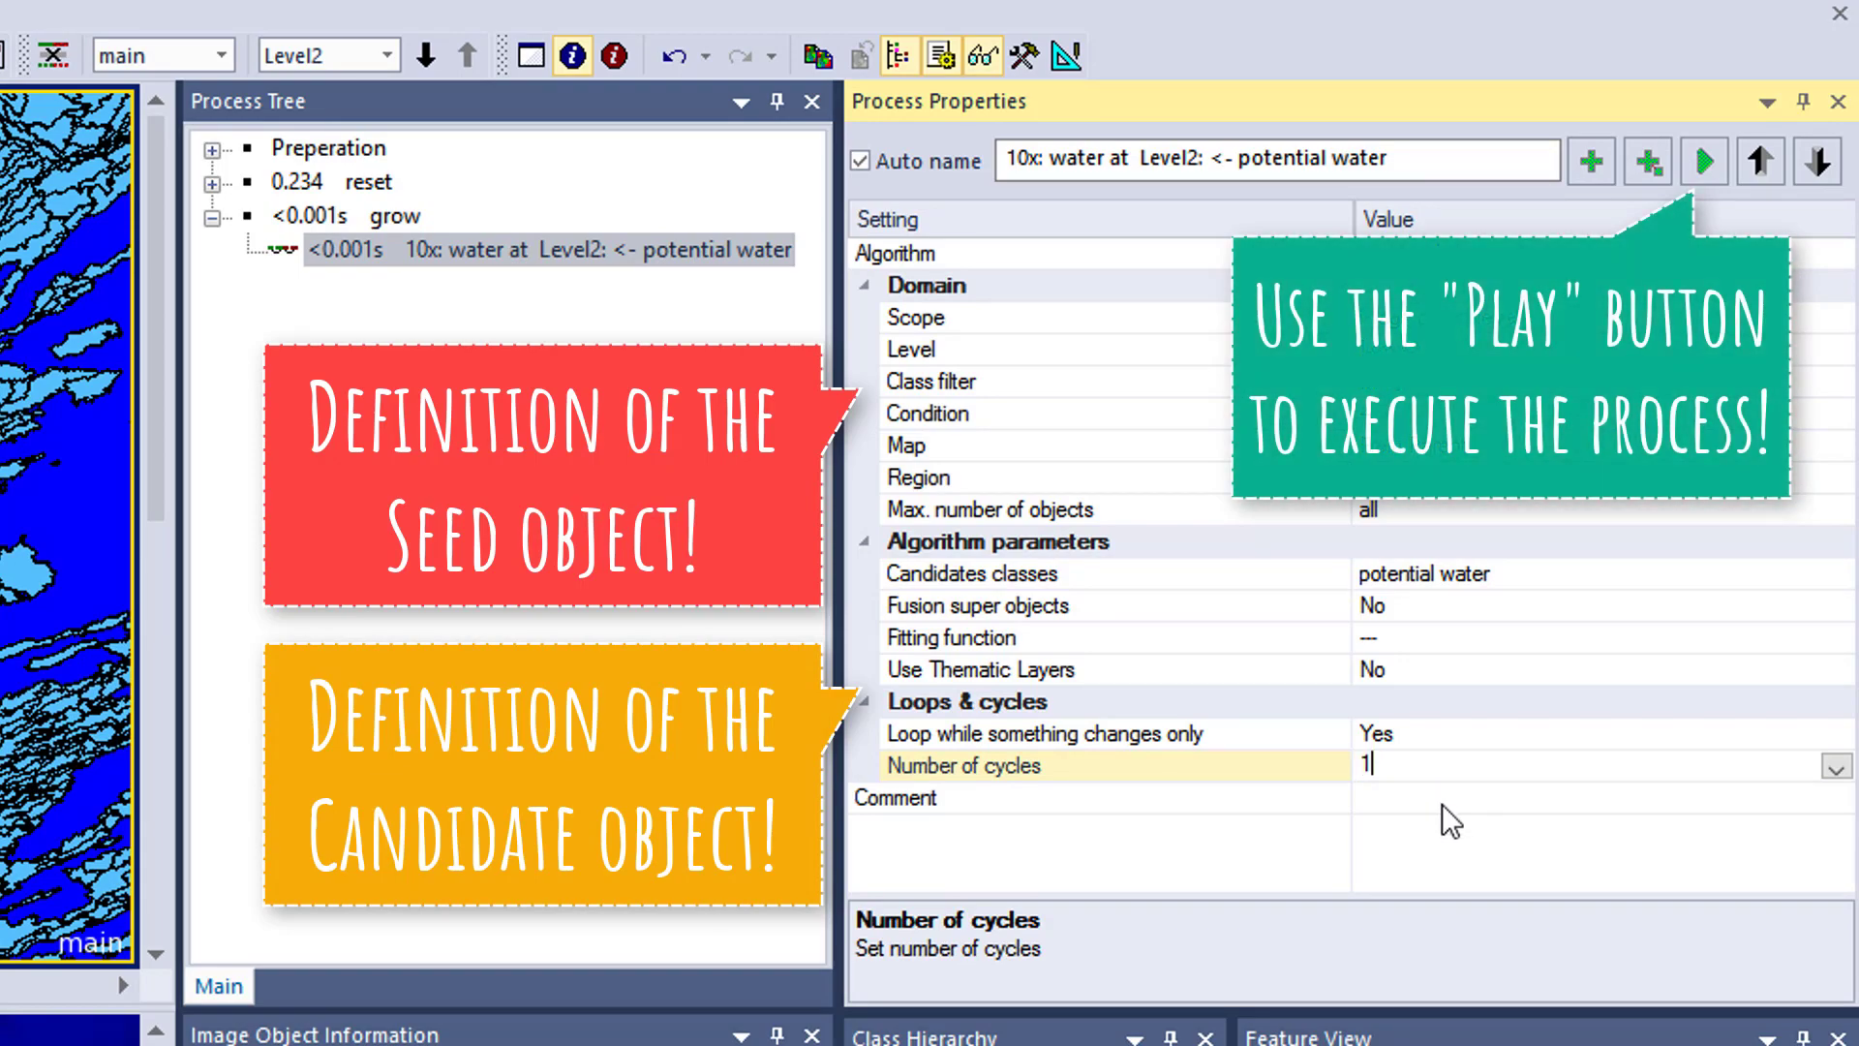
left_click(1432, 848)
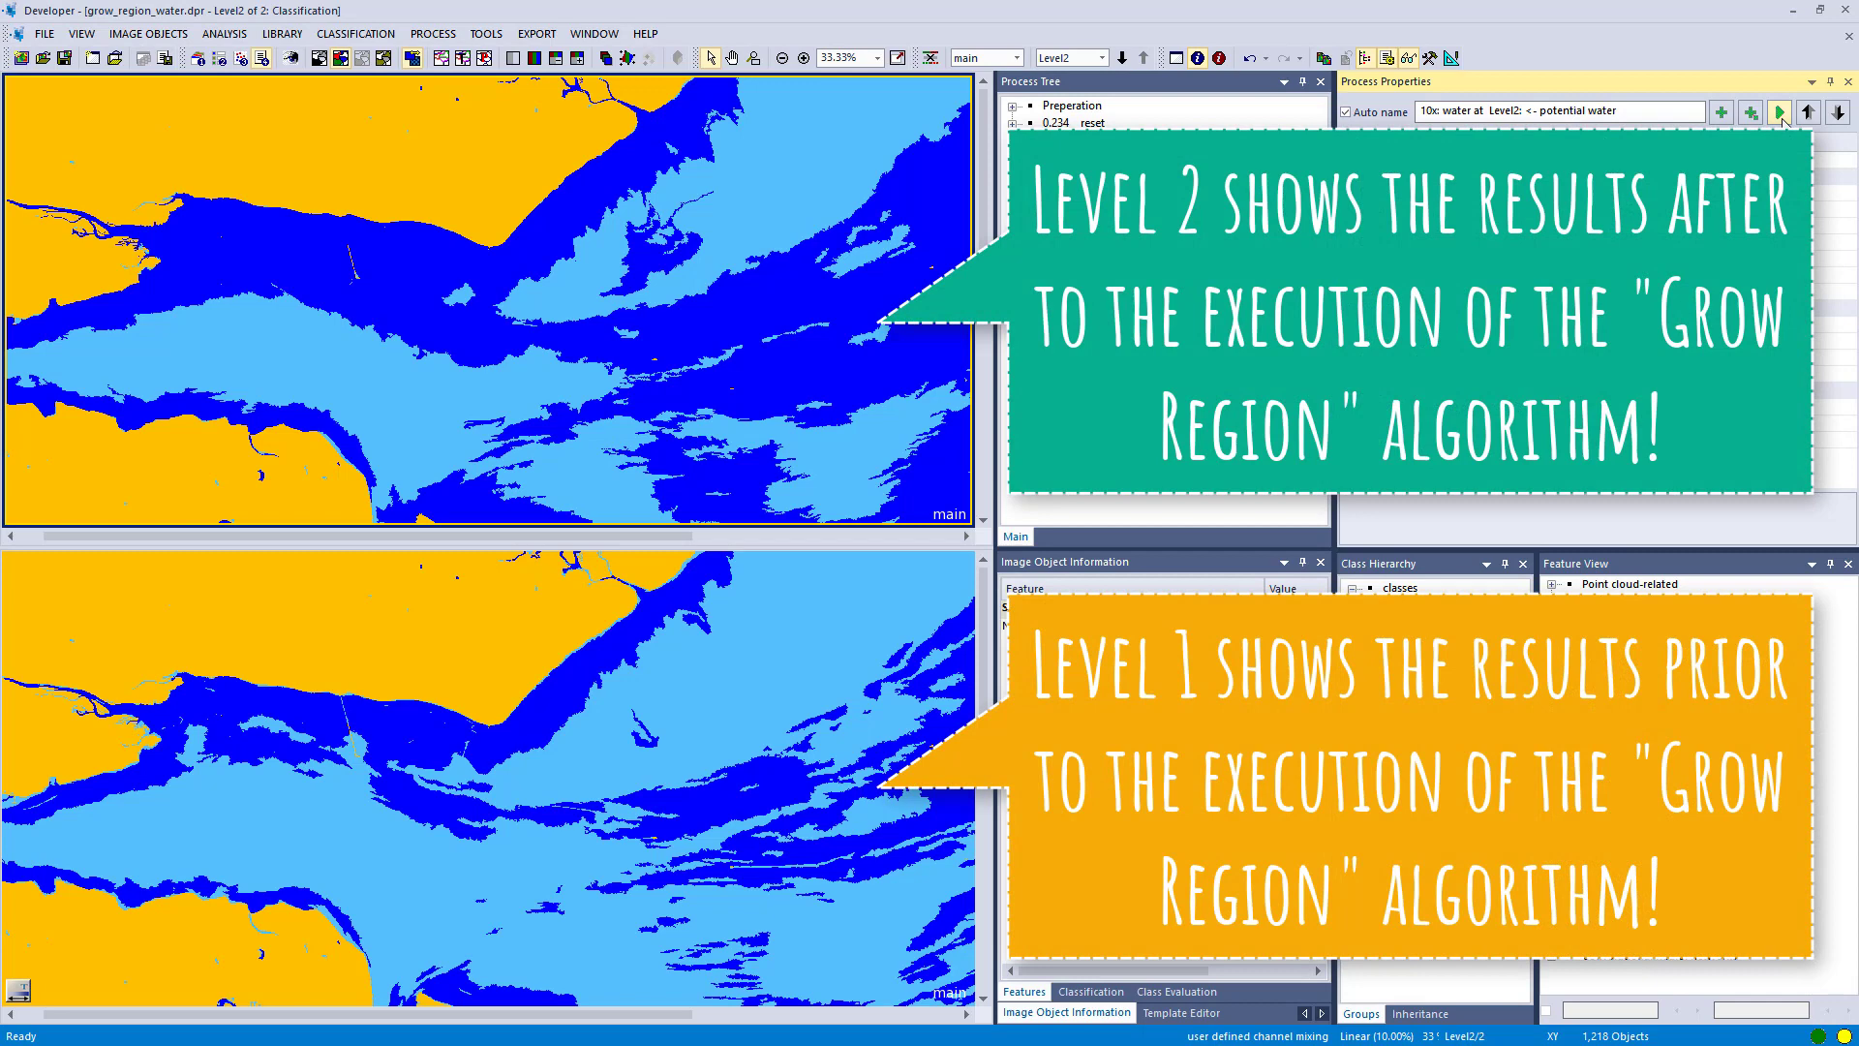
- Execute the one-cycle grow region process to extend water into potential water
left_click(1779, 114)
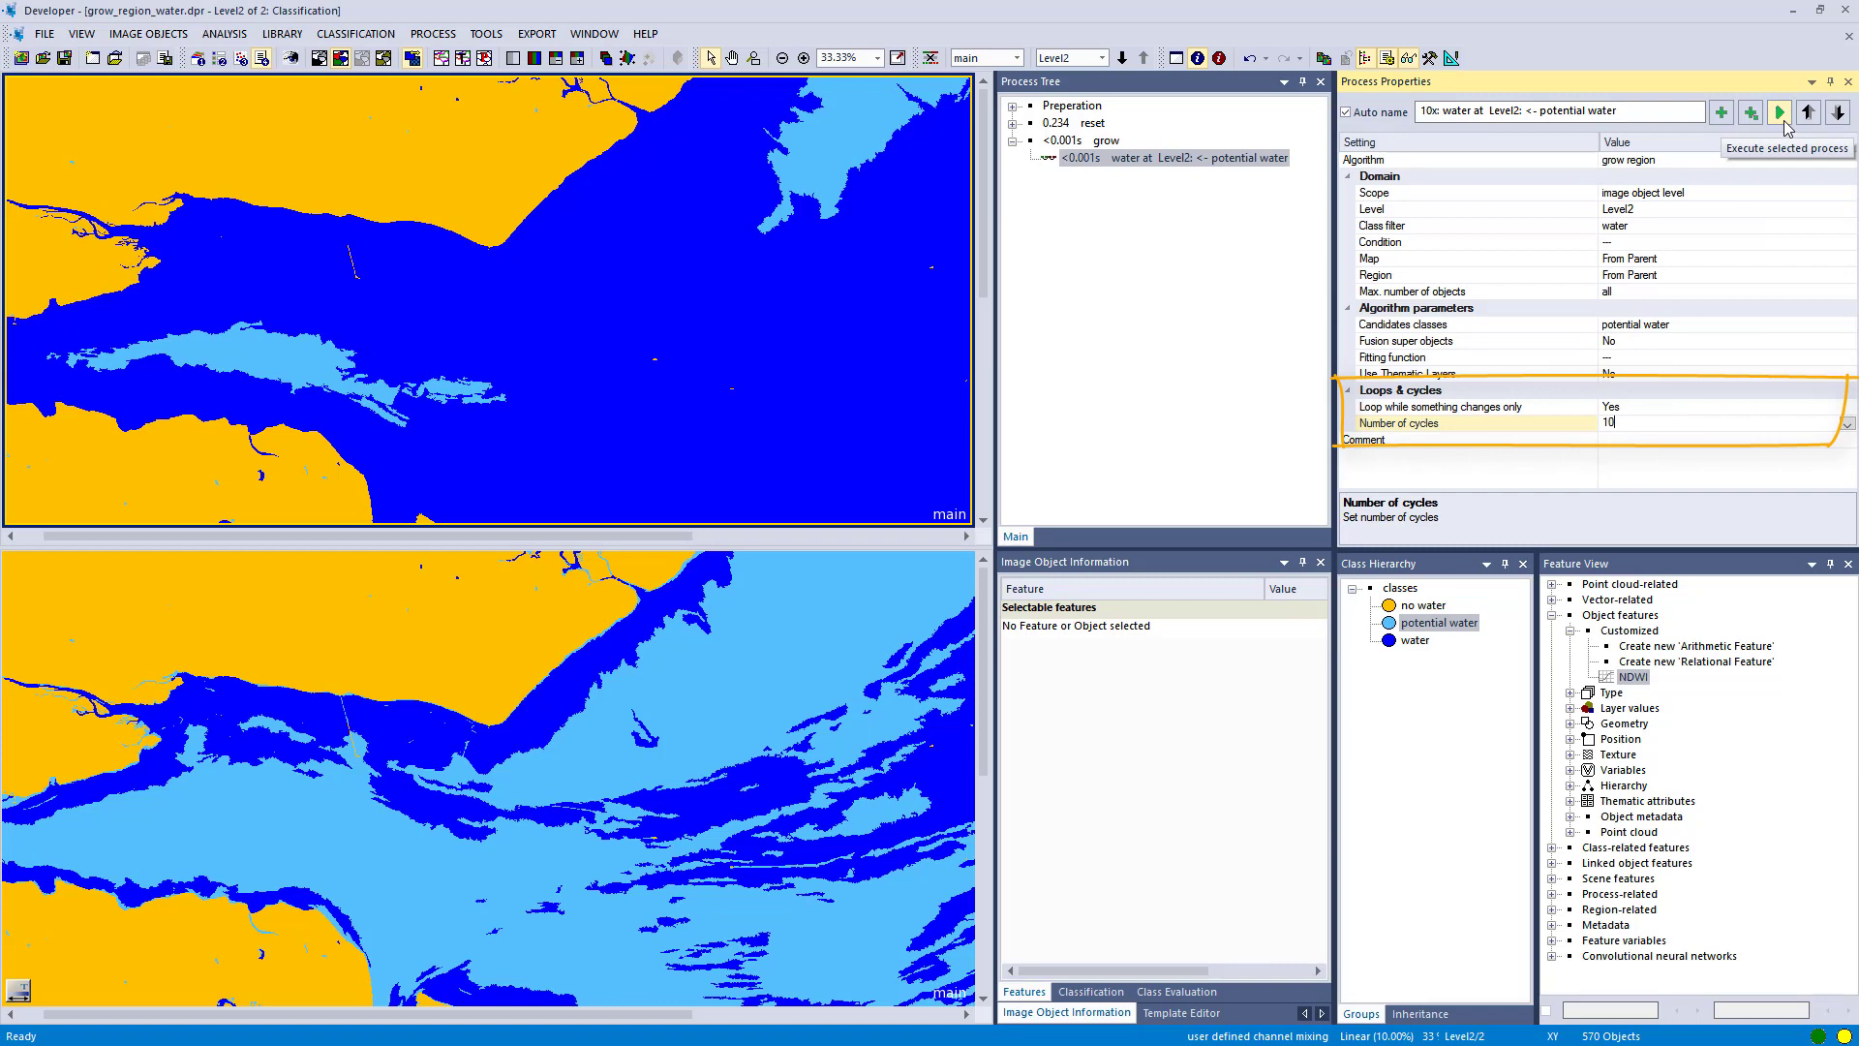
- Toggle outlines, inspect a grown water object, and run the ten-cycle grow region process
left_click(464, 59)
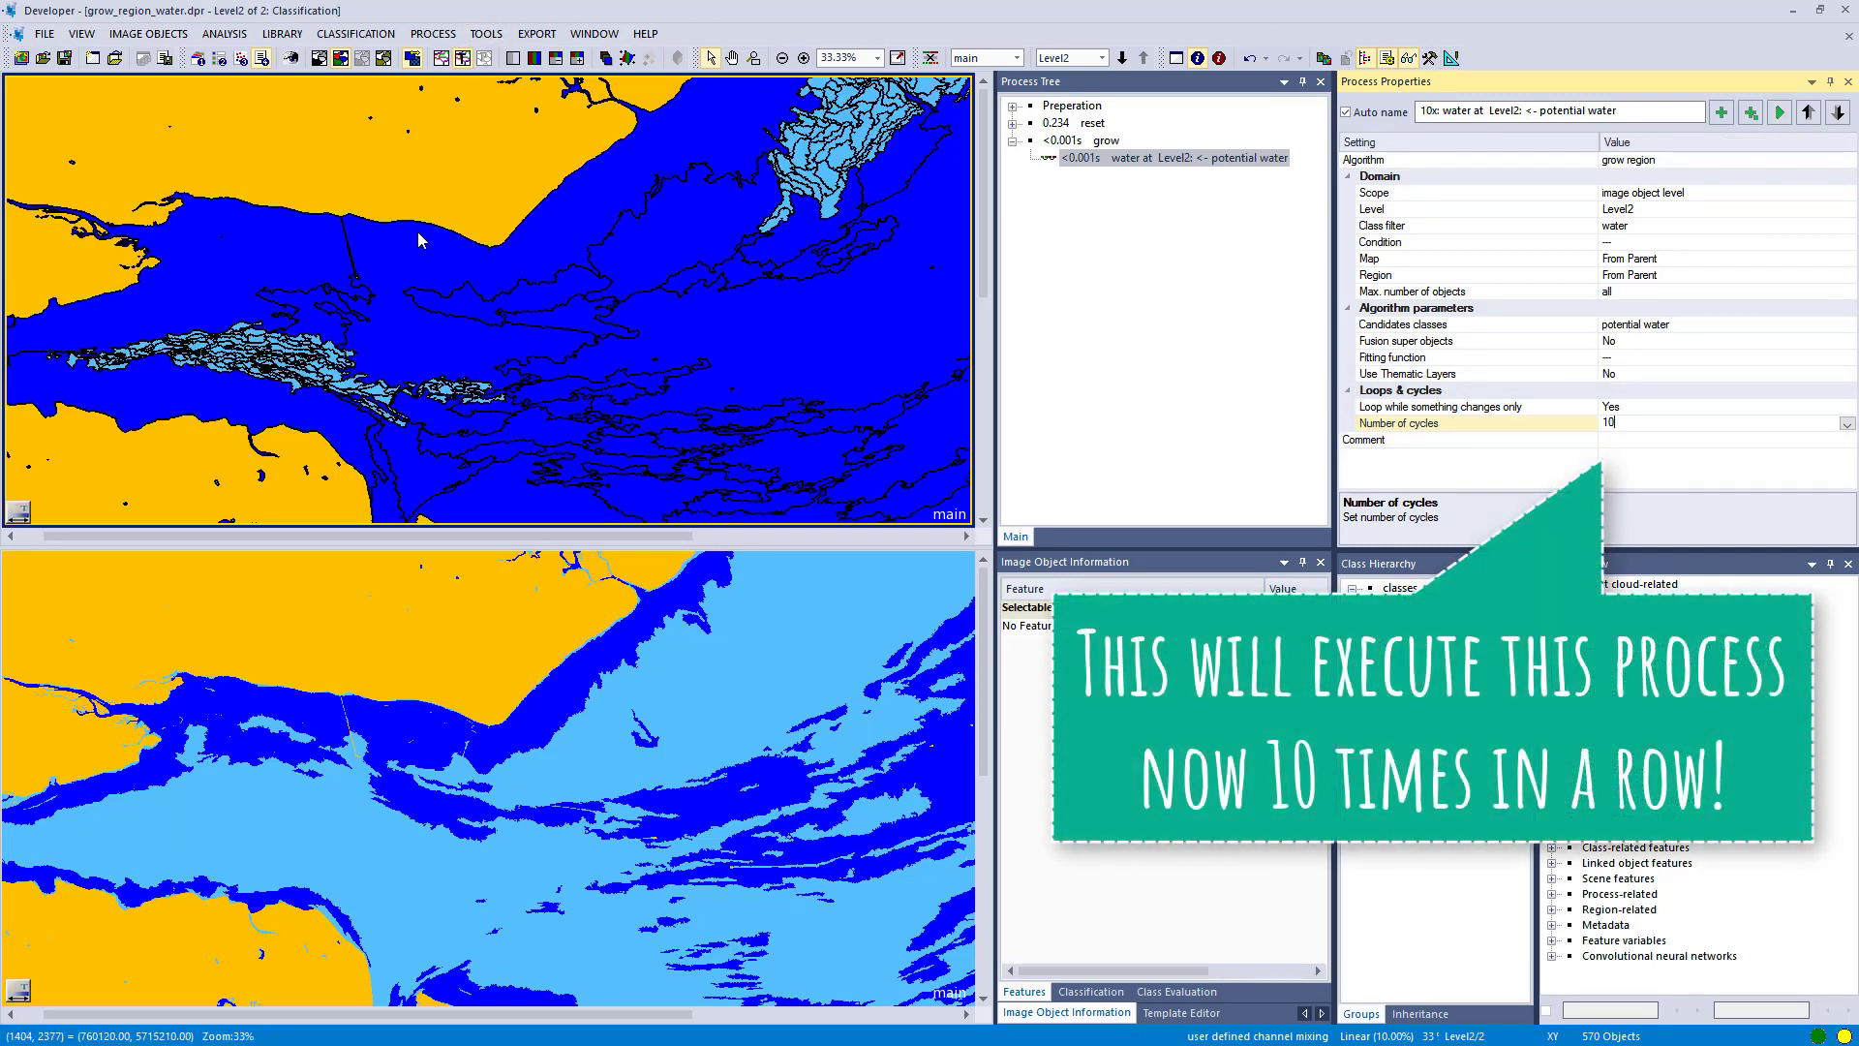
left_click(404, 270)
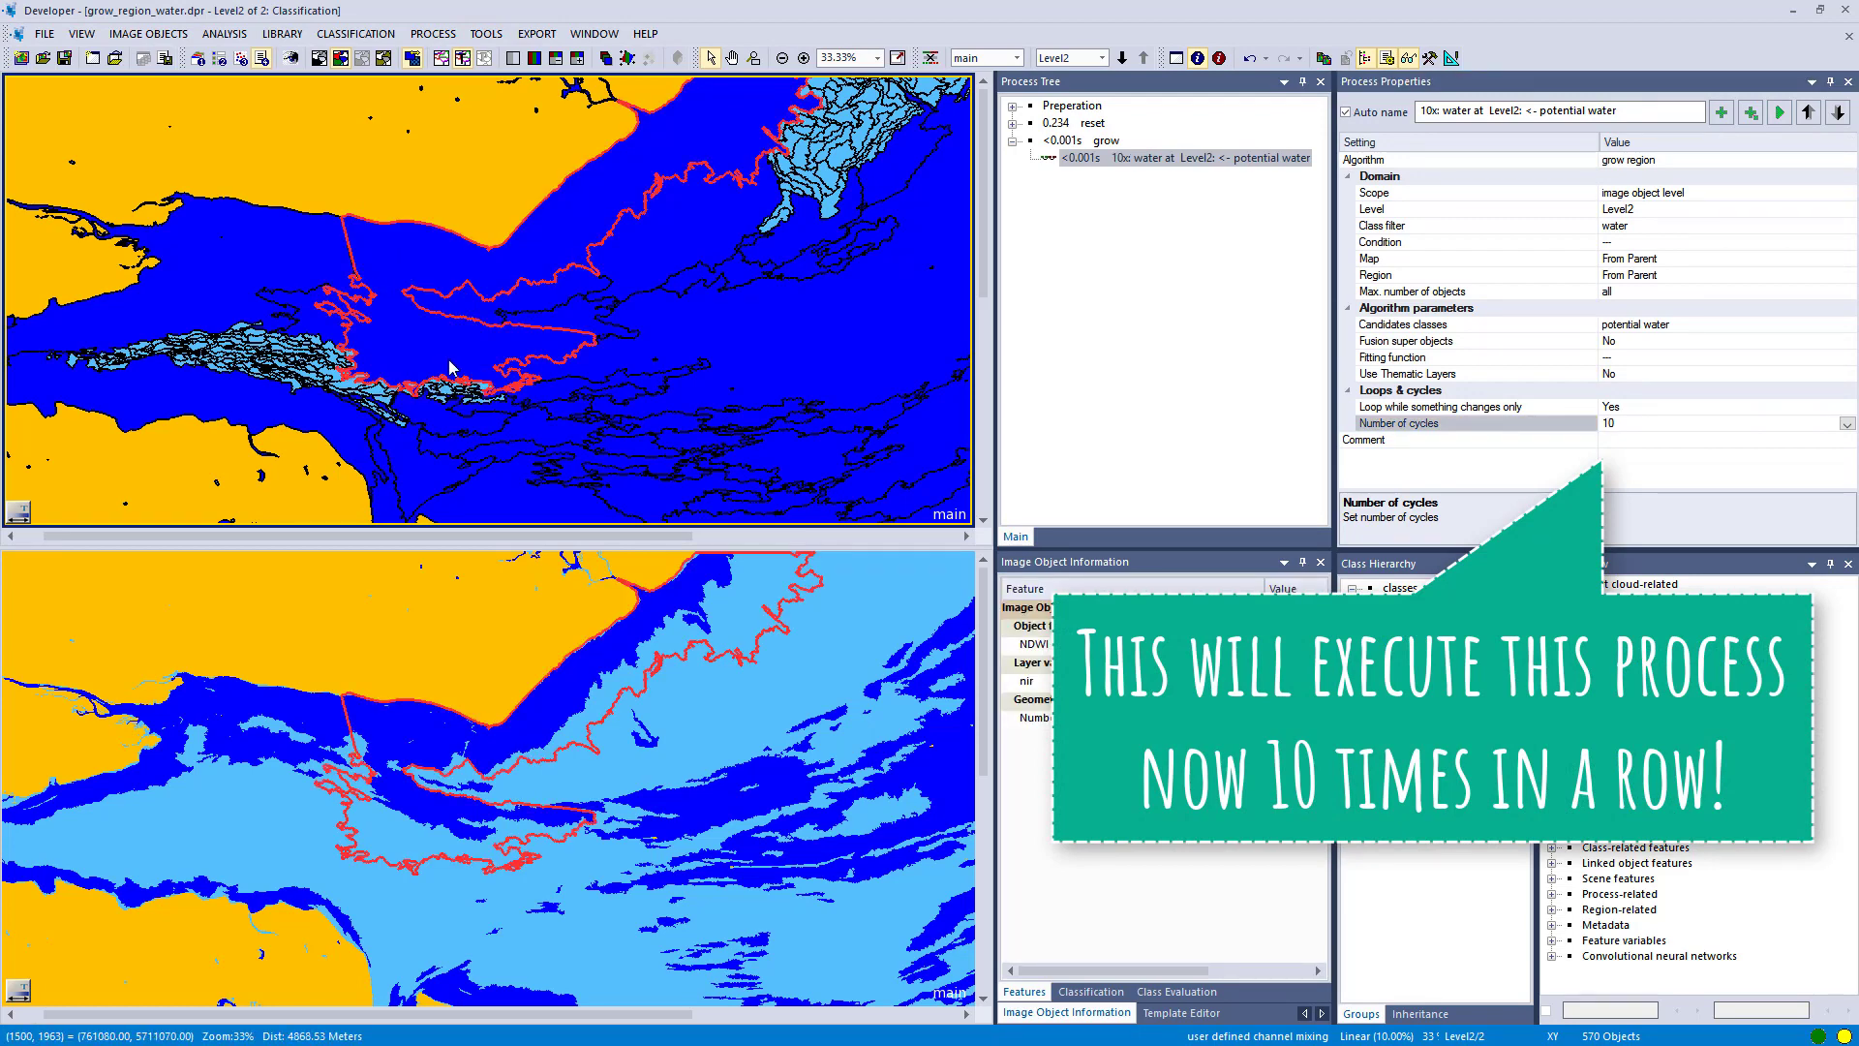
left_click(1779, 113)
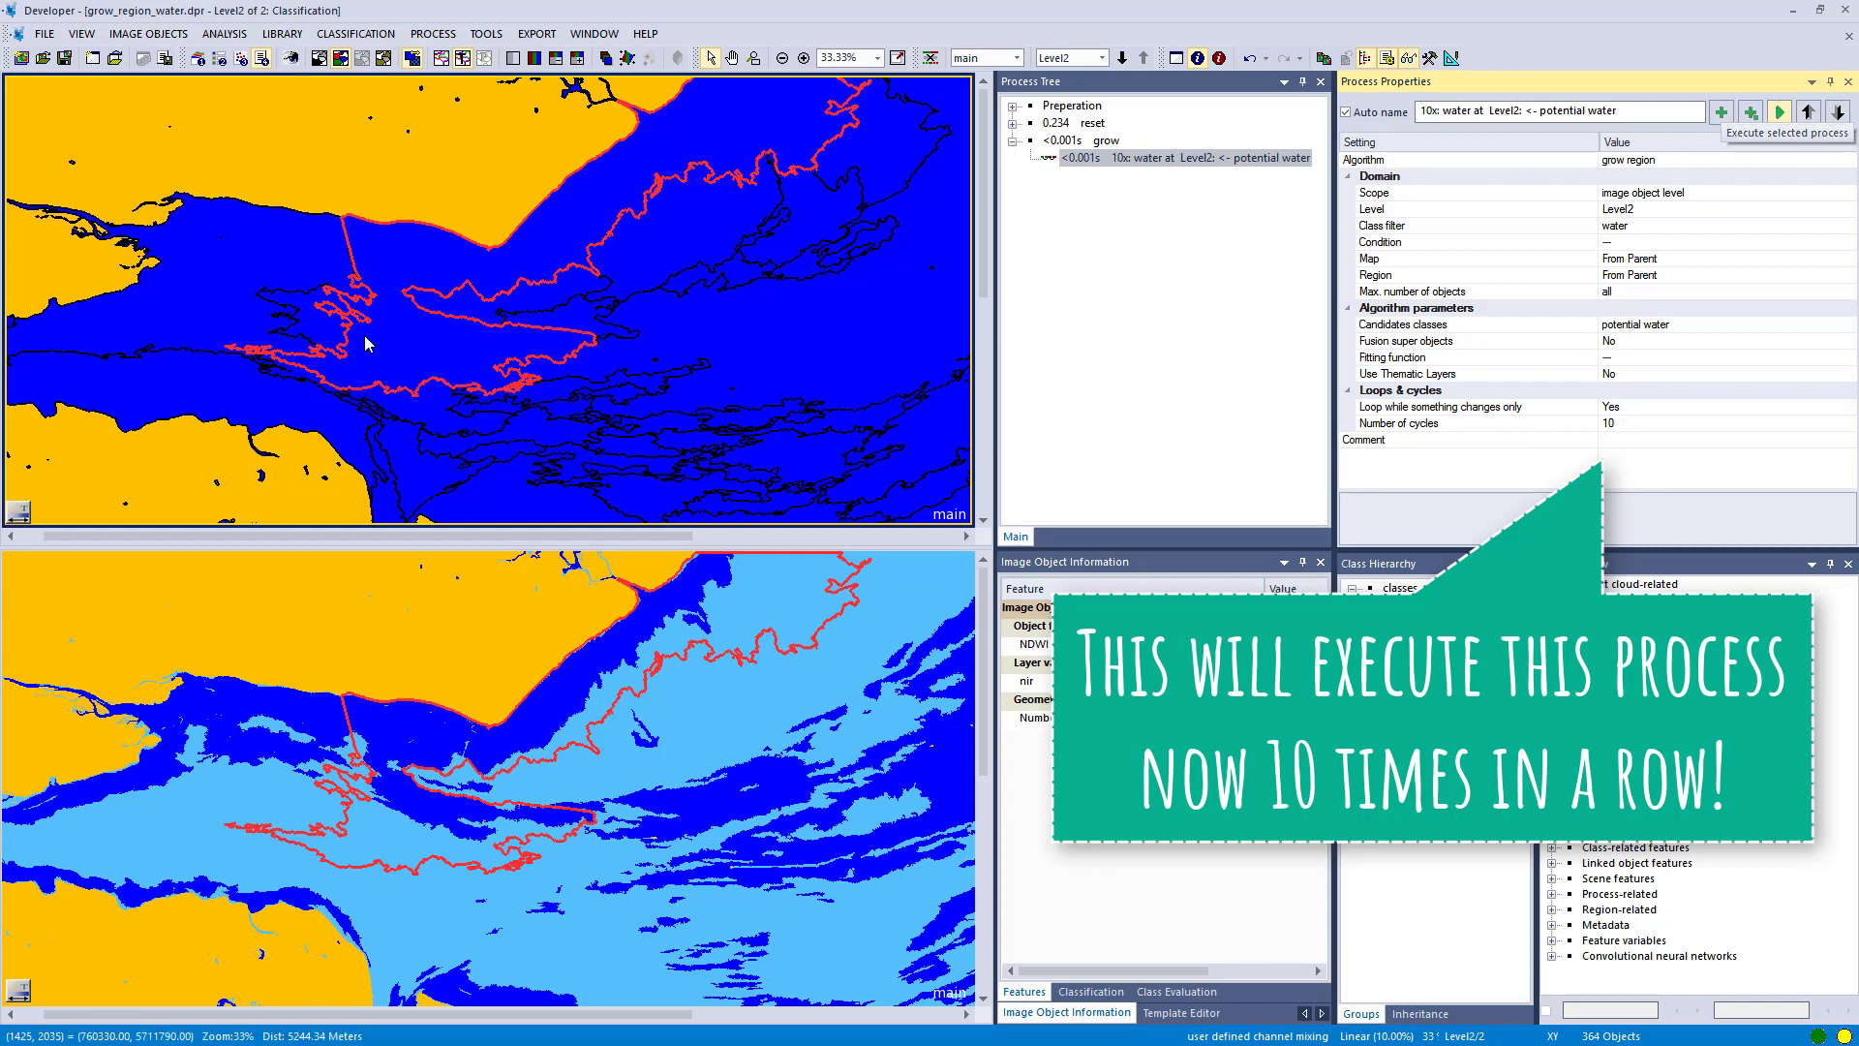
- Show raw satellite pixels in the lower view, then reactivate the upper classification view
left_click(366, 672)
left_click(319, 59)
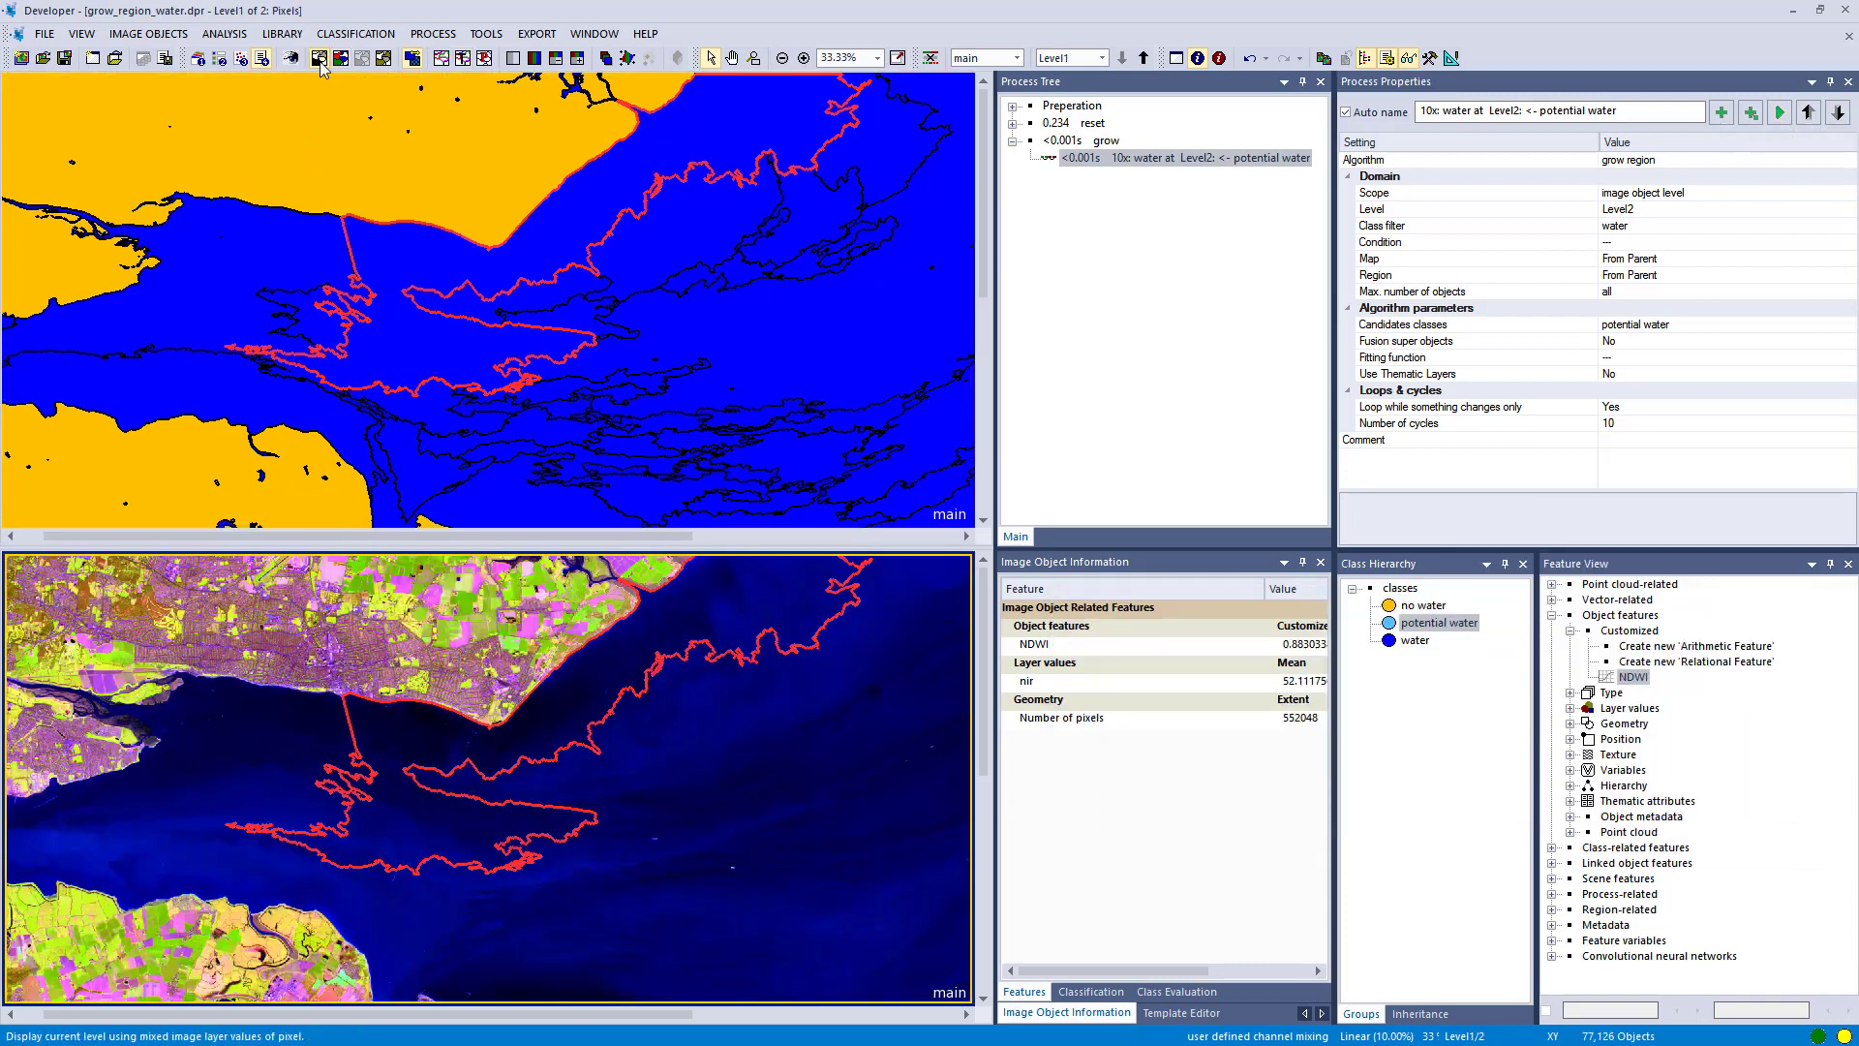
left_click(311, 308)
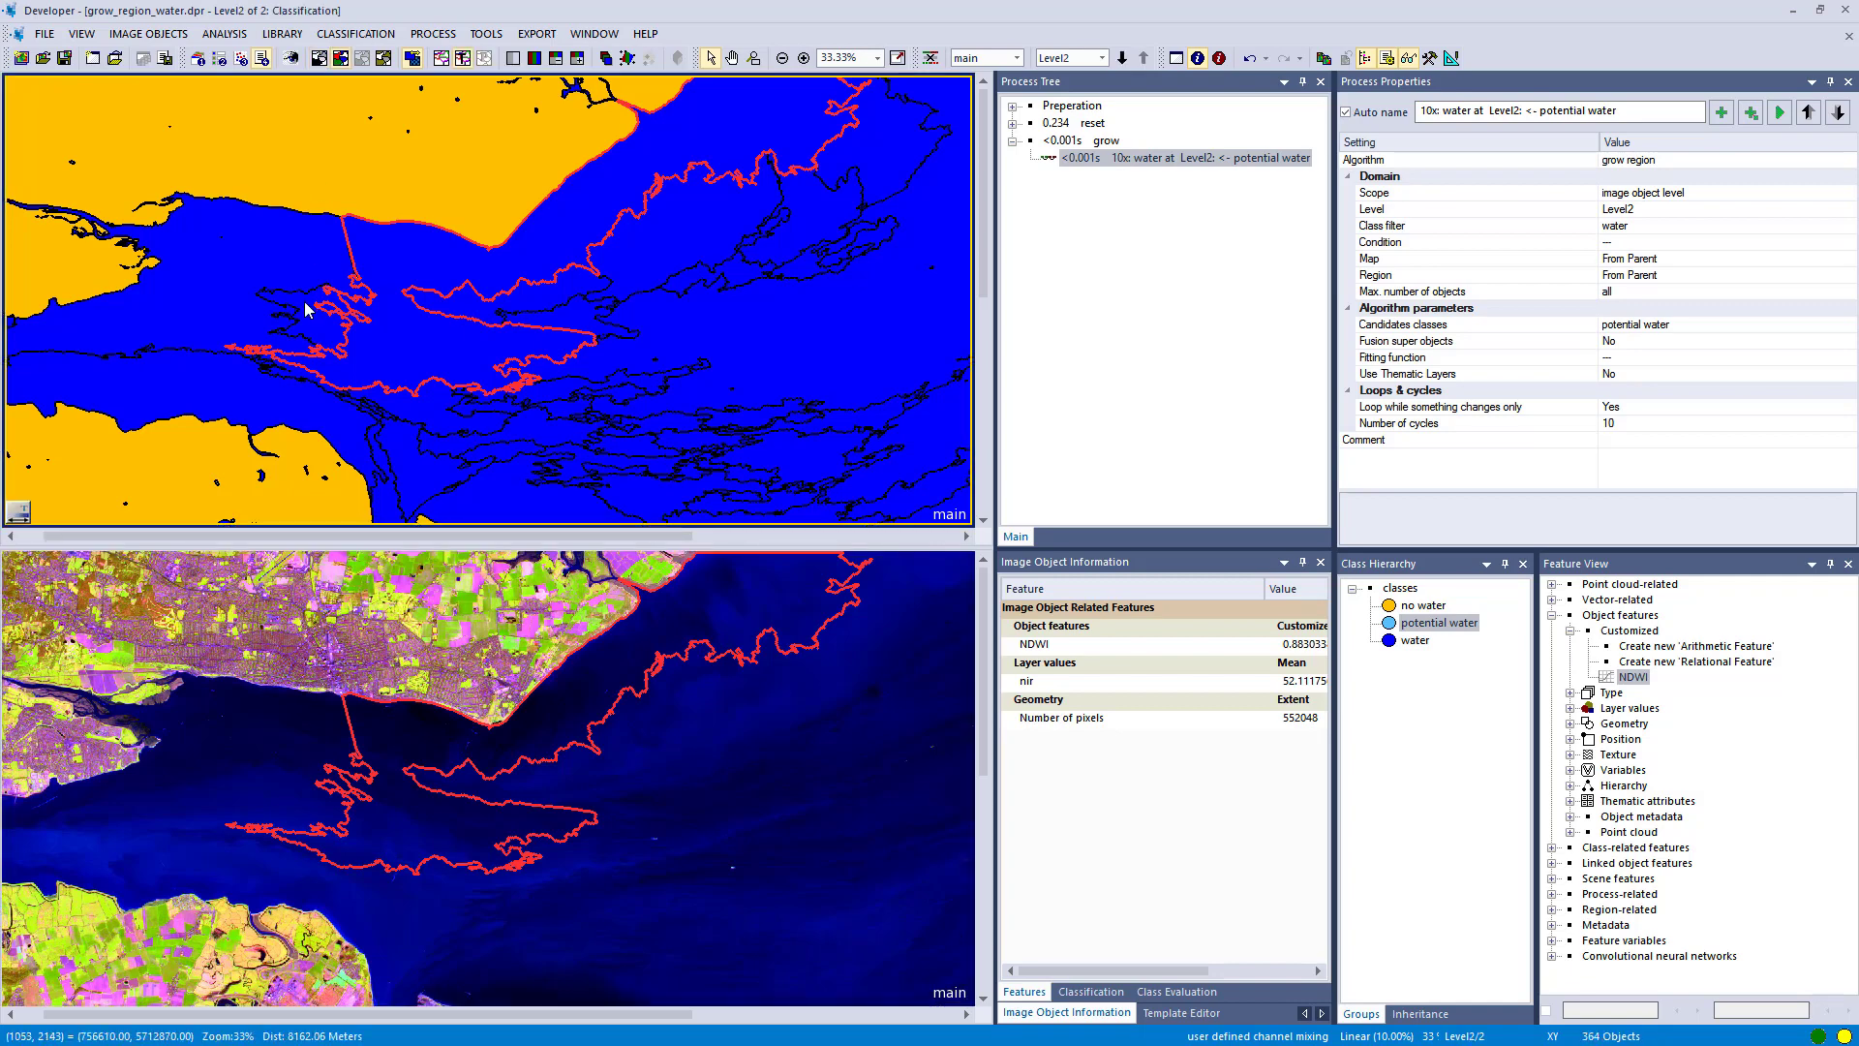
scroll(285, 312, "down", 2)
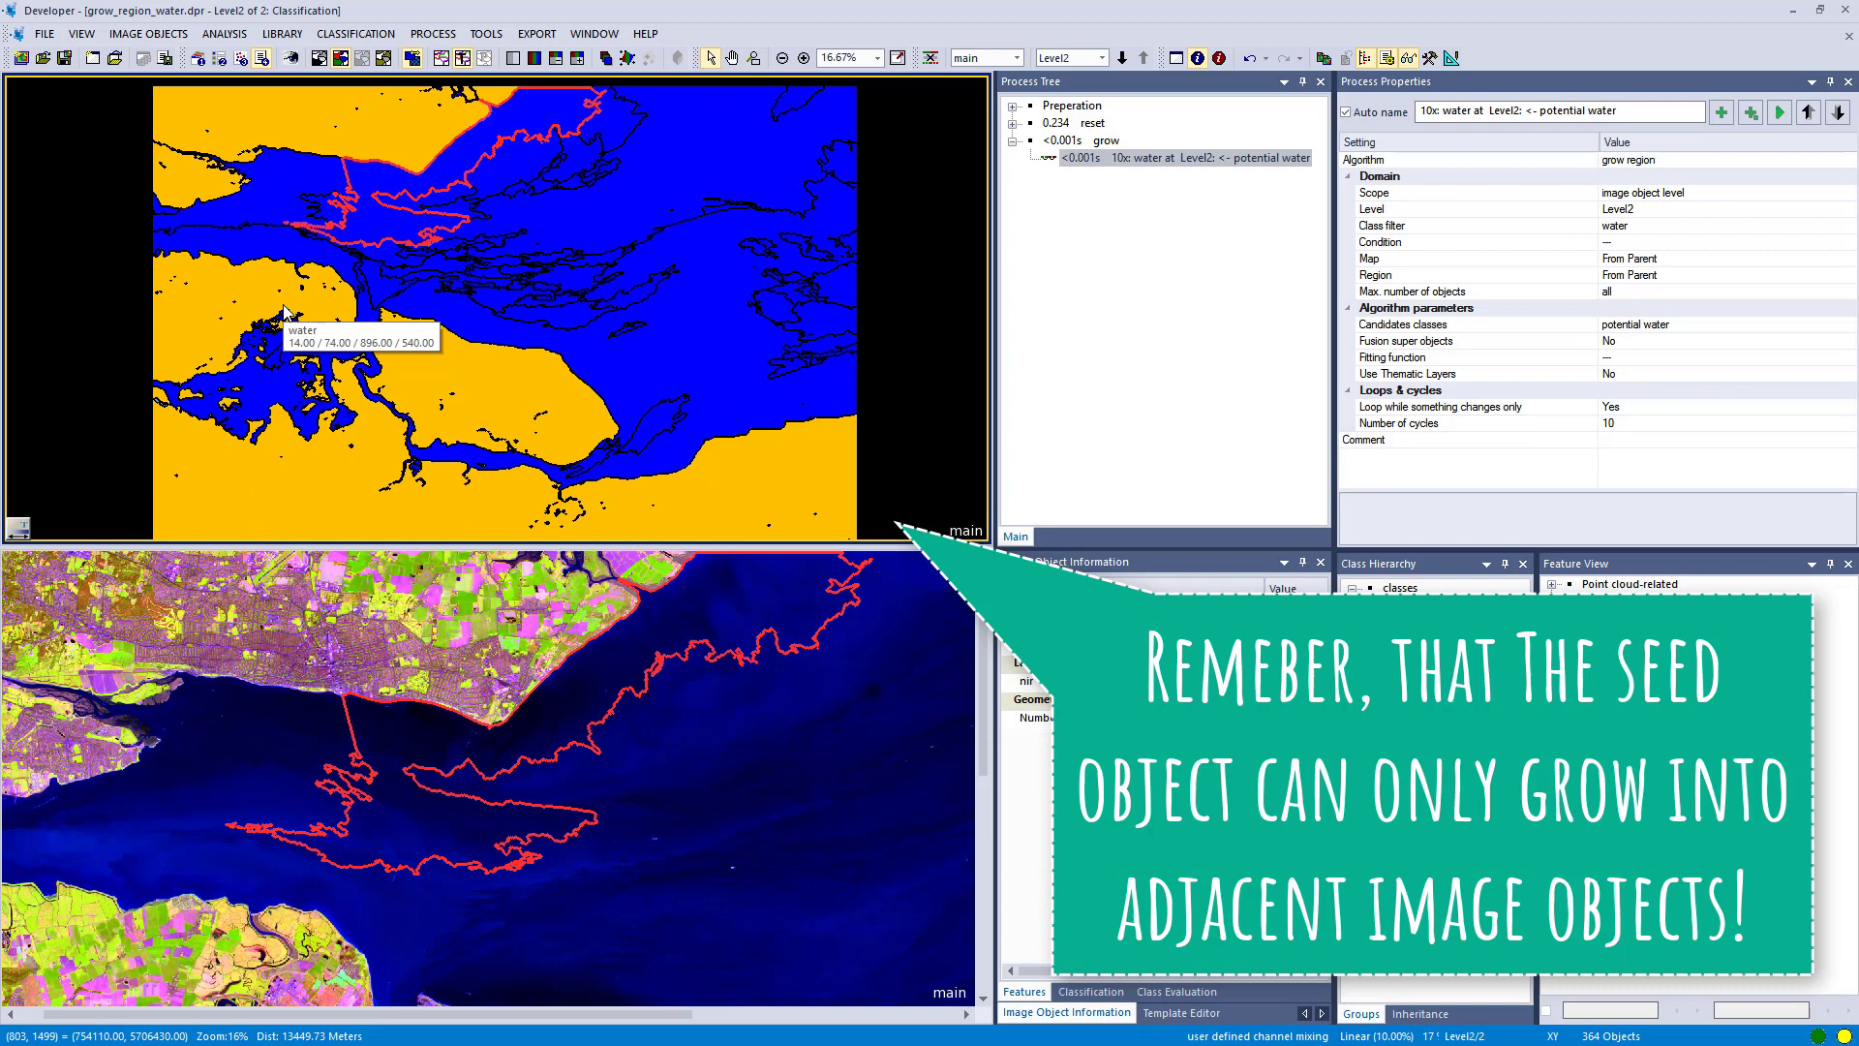
- Link both map views to one extent and hide the object outlines
left_click(588, 41)
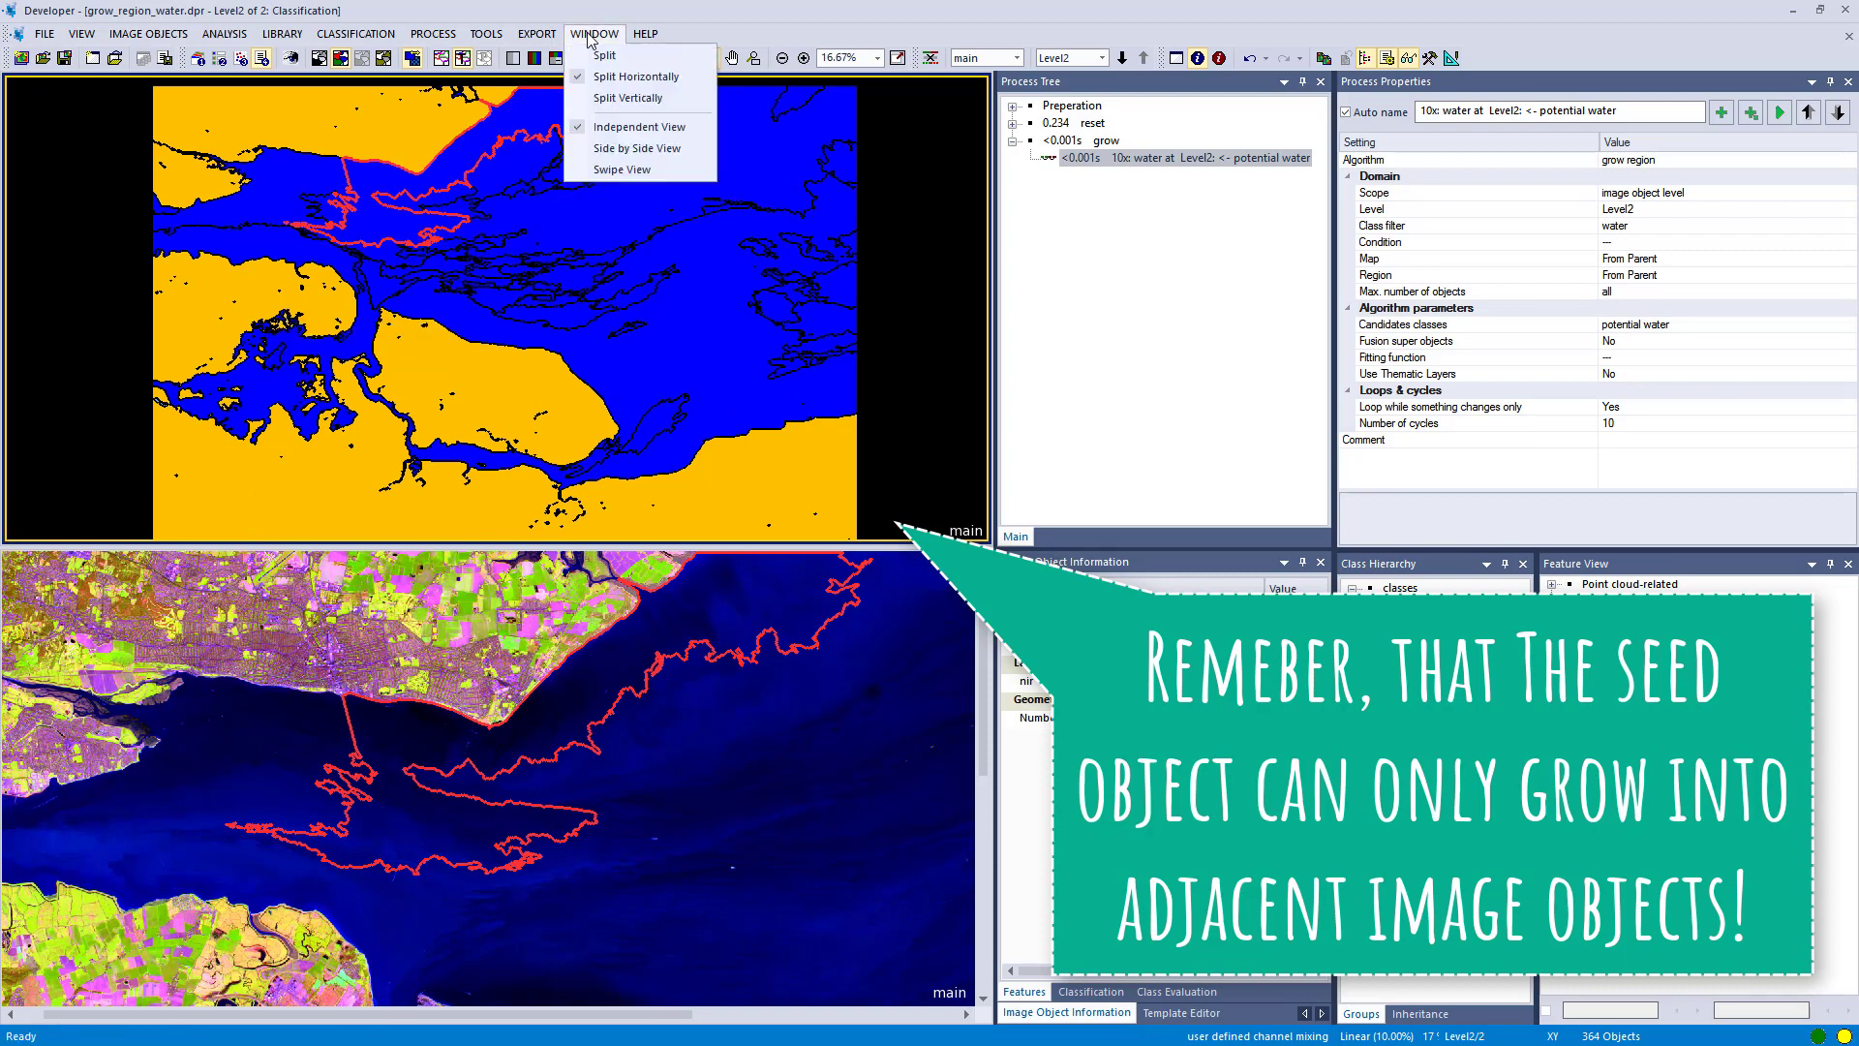
left_click(607, 174)
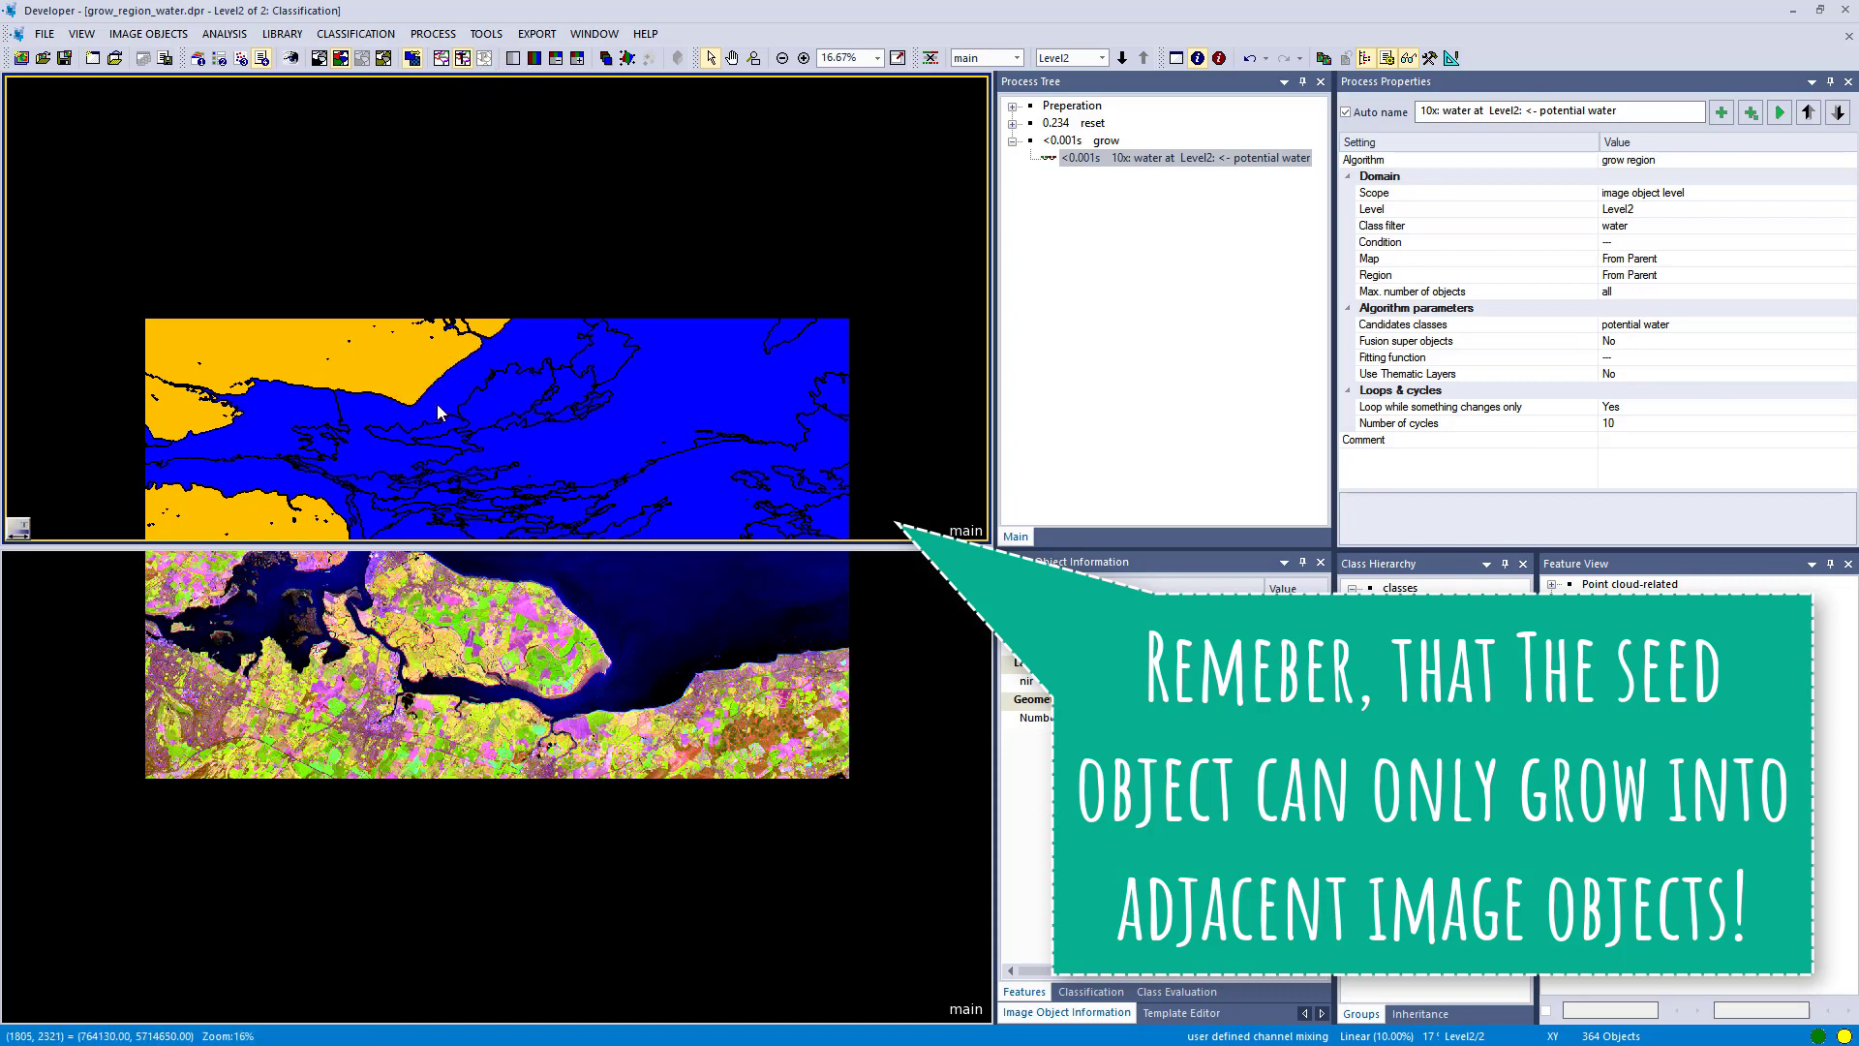
left_click(462, 60)
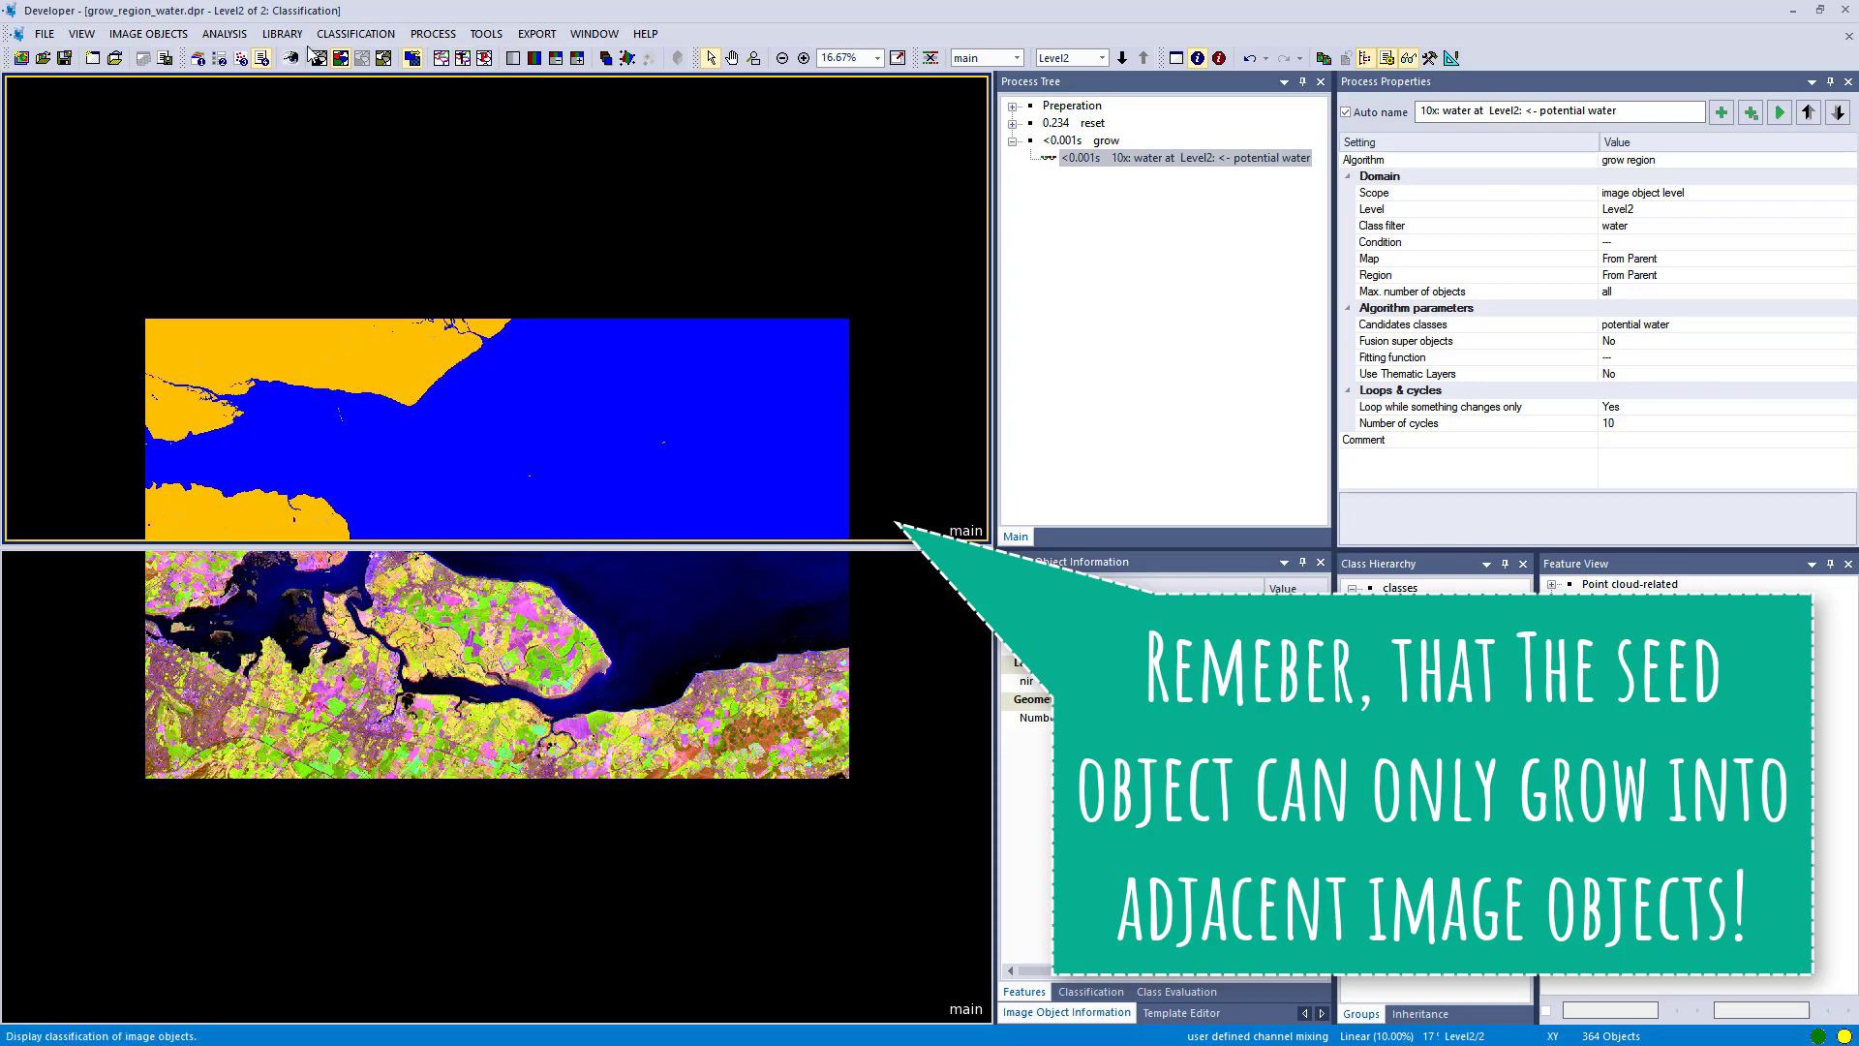
- Filter the class display so only the water class is shown
left_click(97, 35)
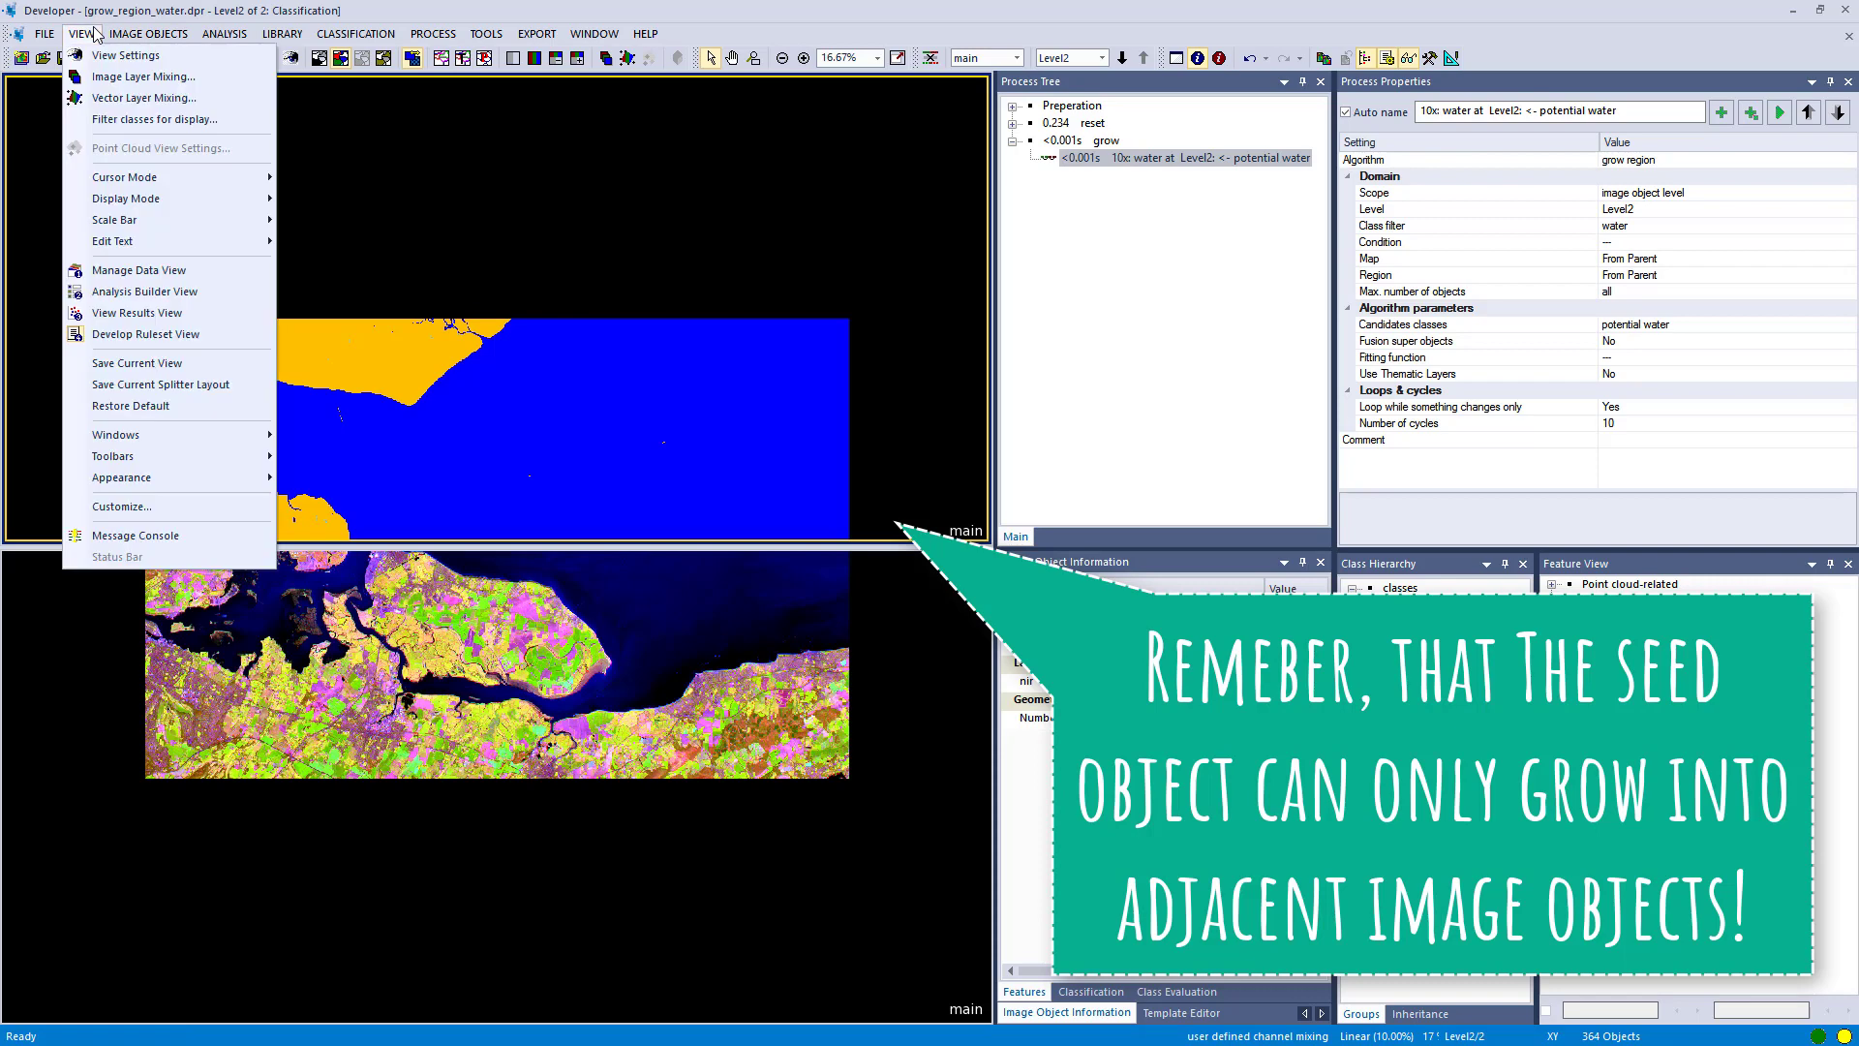
left_click(90, 125)
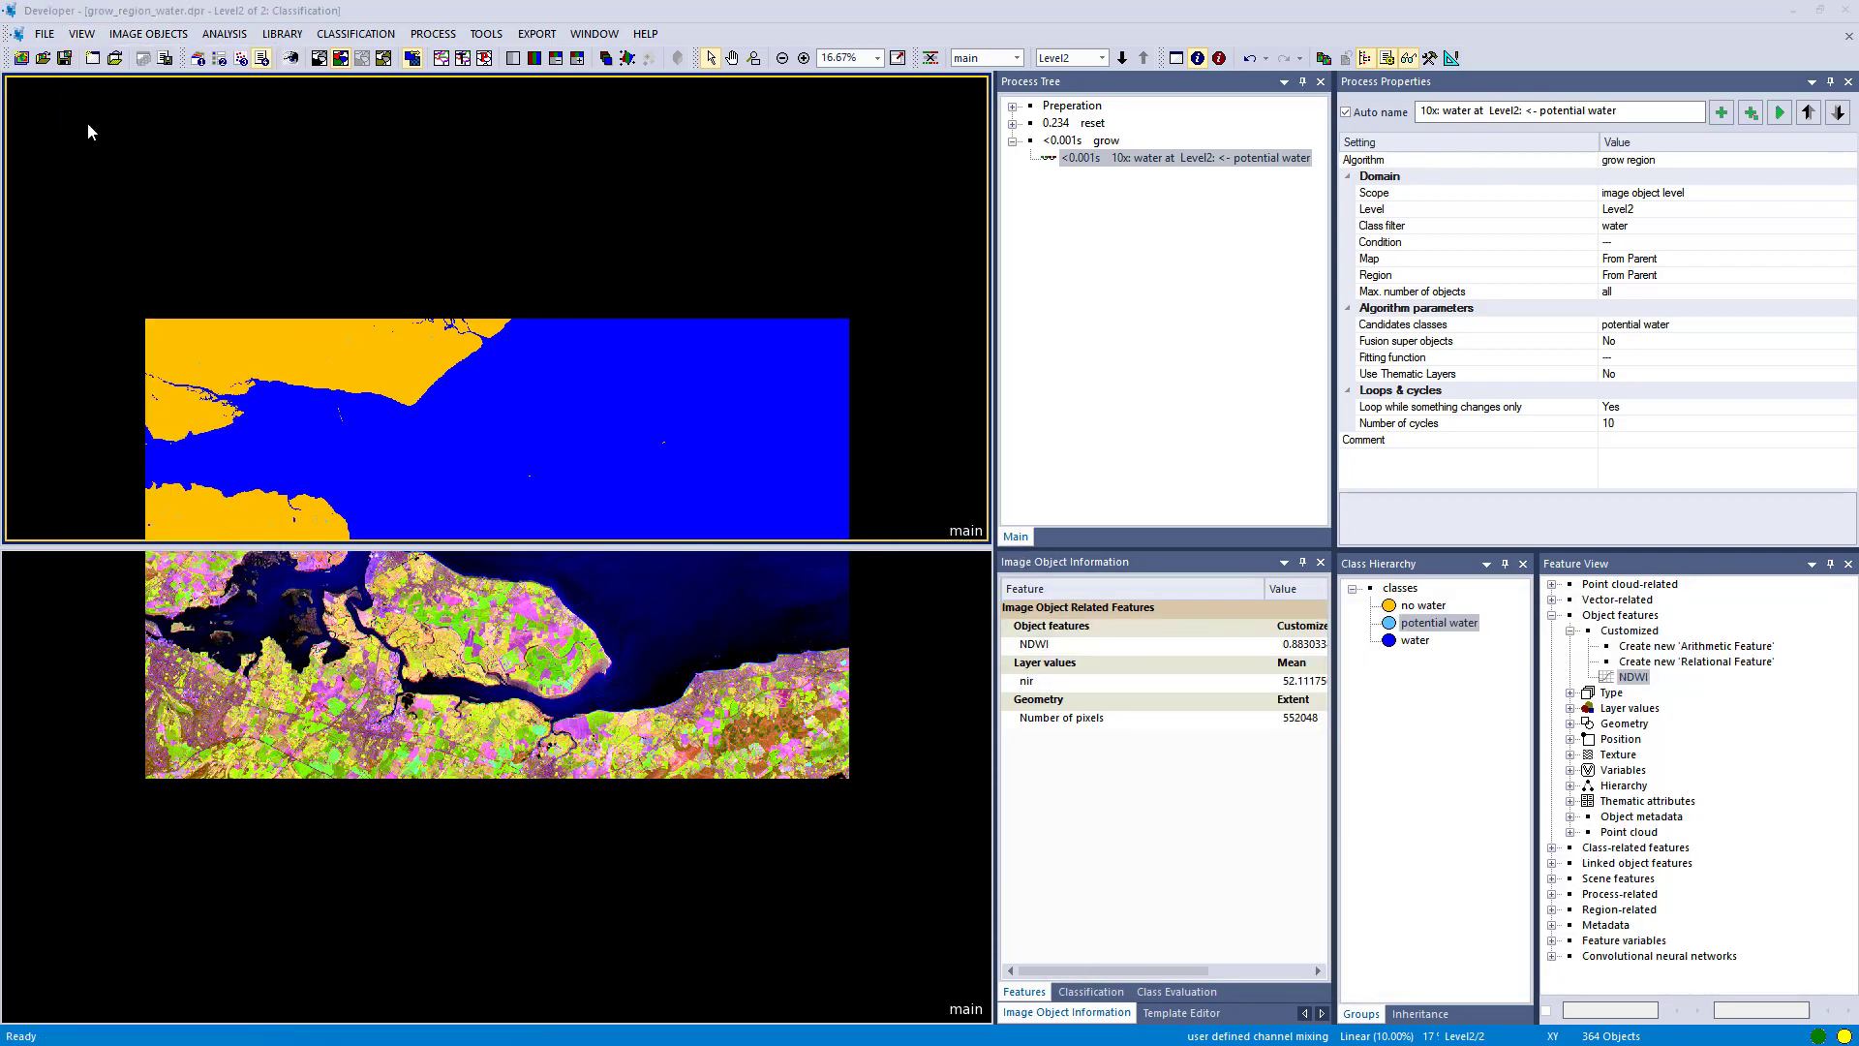
left_click(837, 428)
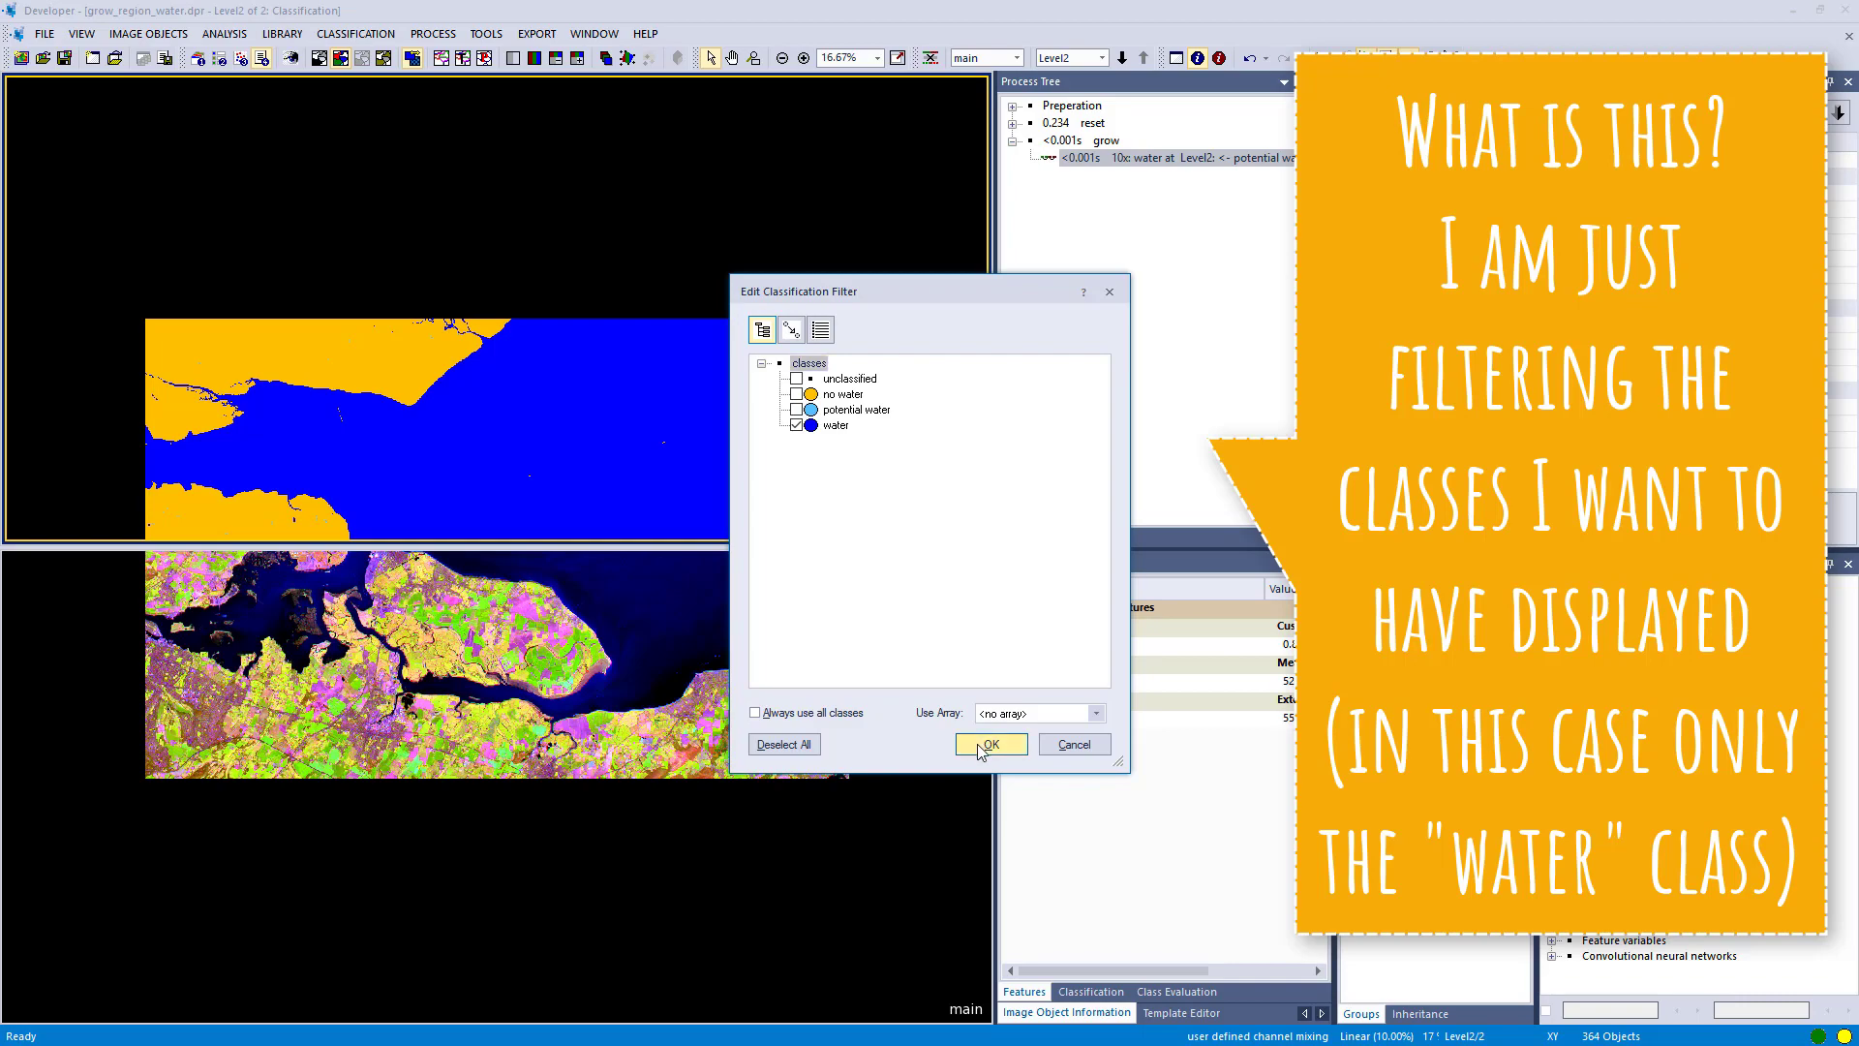
left_click(985, 744)
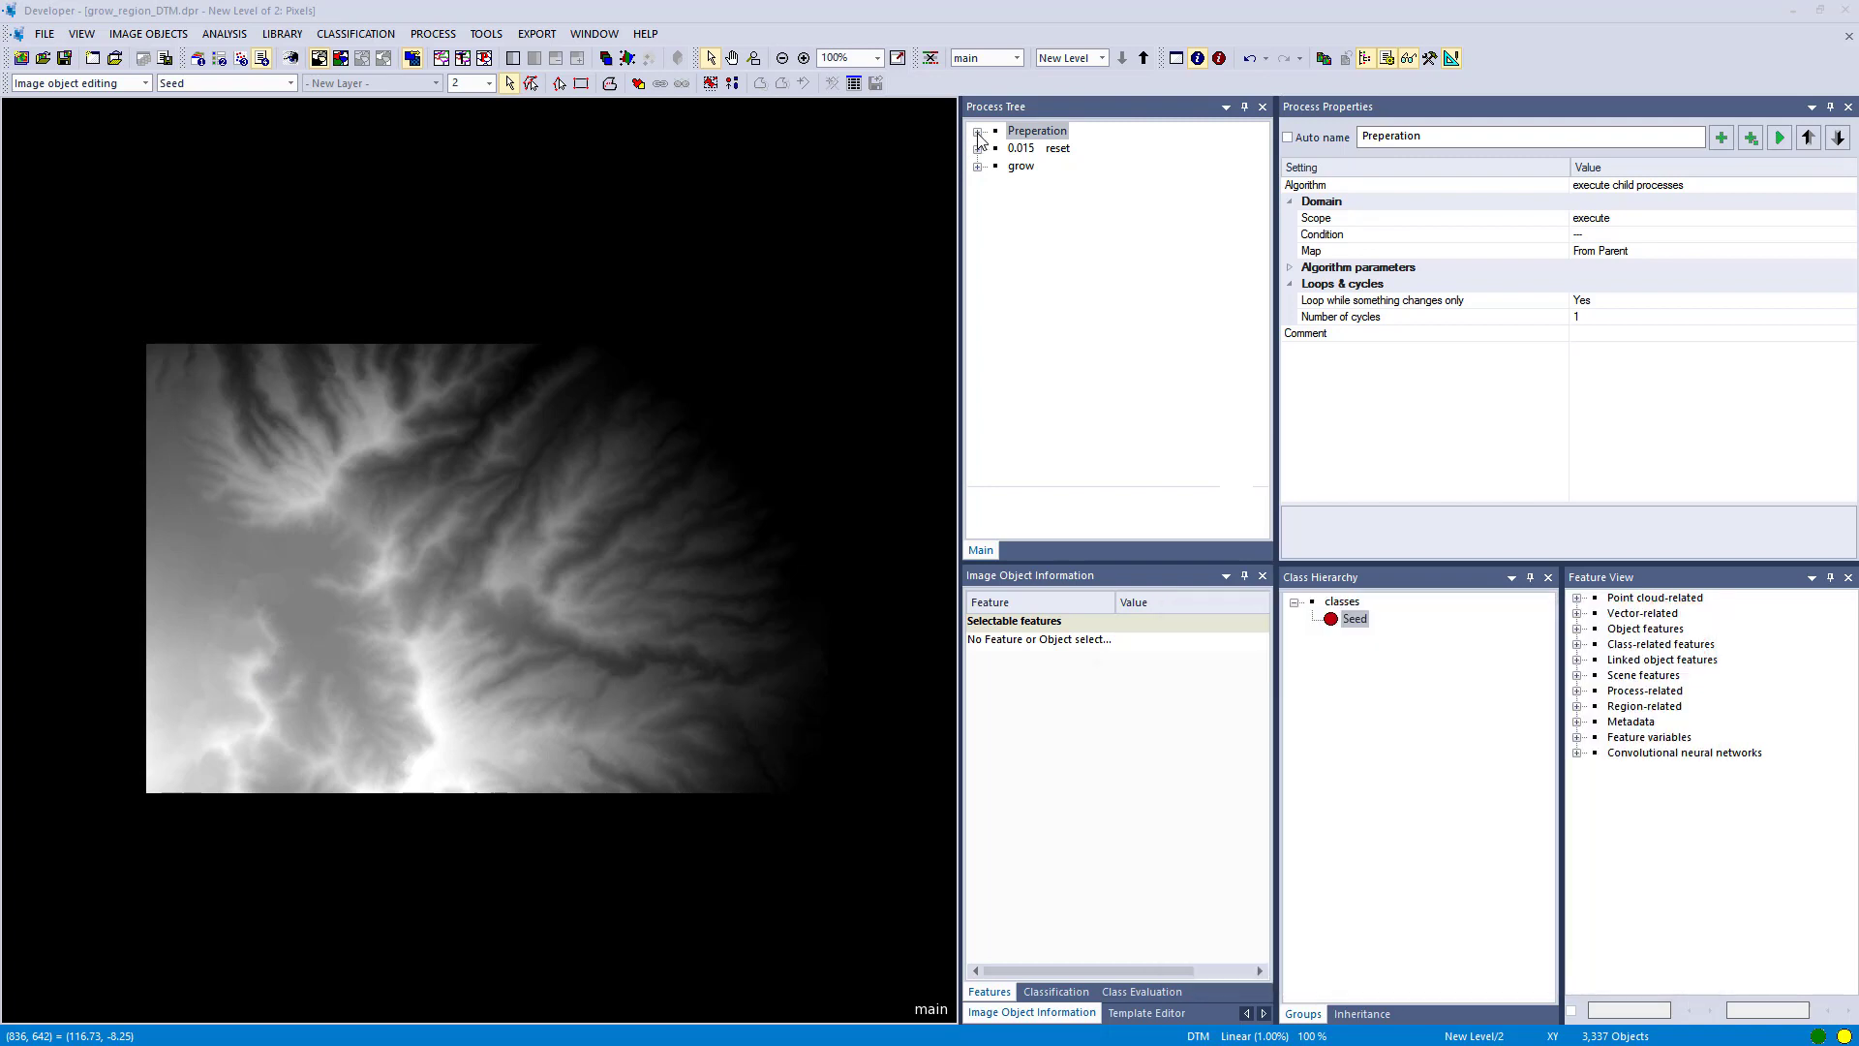
- Show the DTM chessboard grid in classification view with Seed objects filled solid red
left_click(1004, 150)
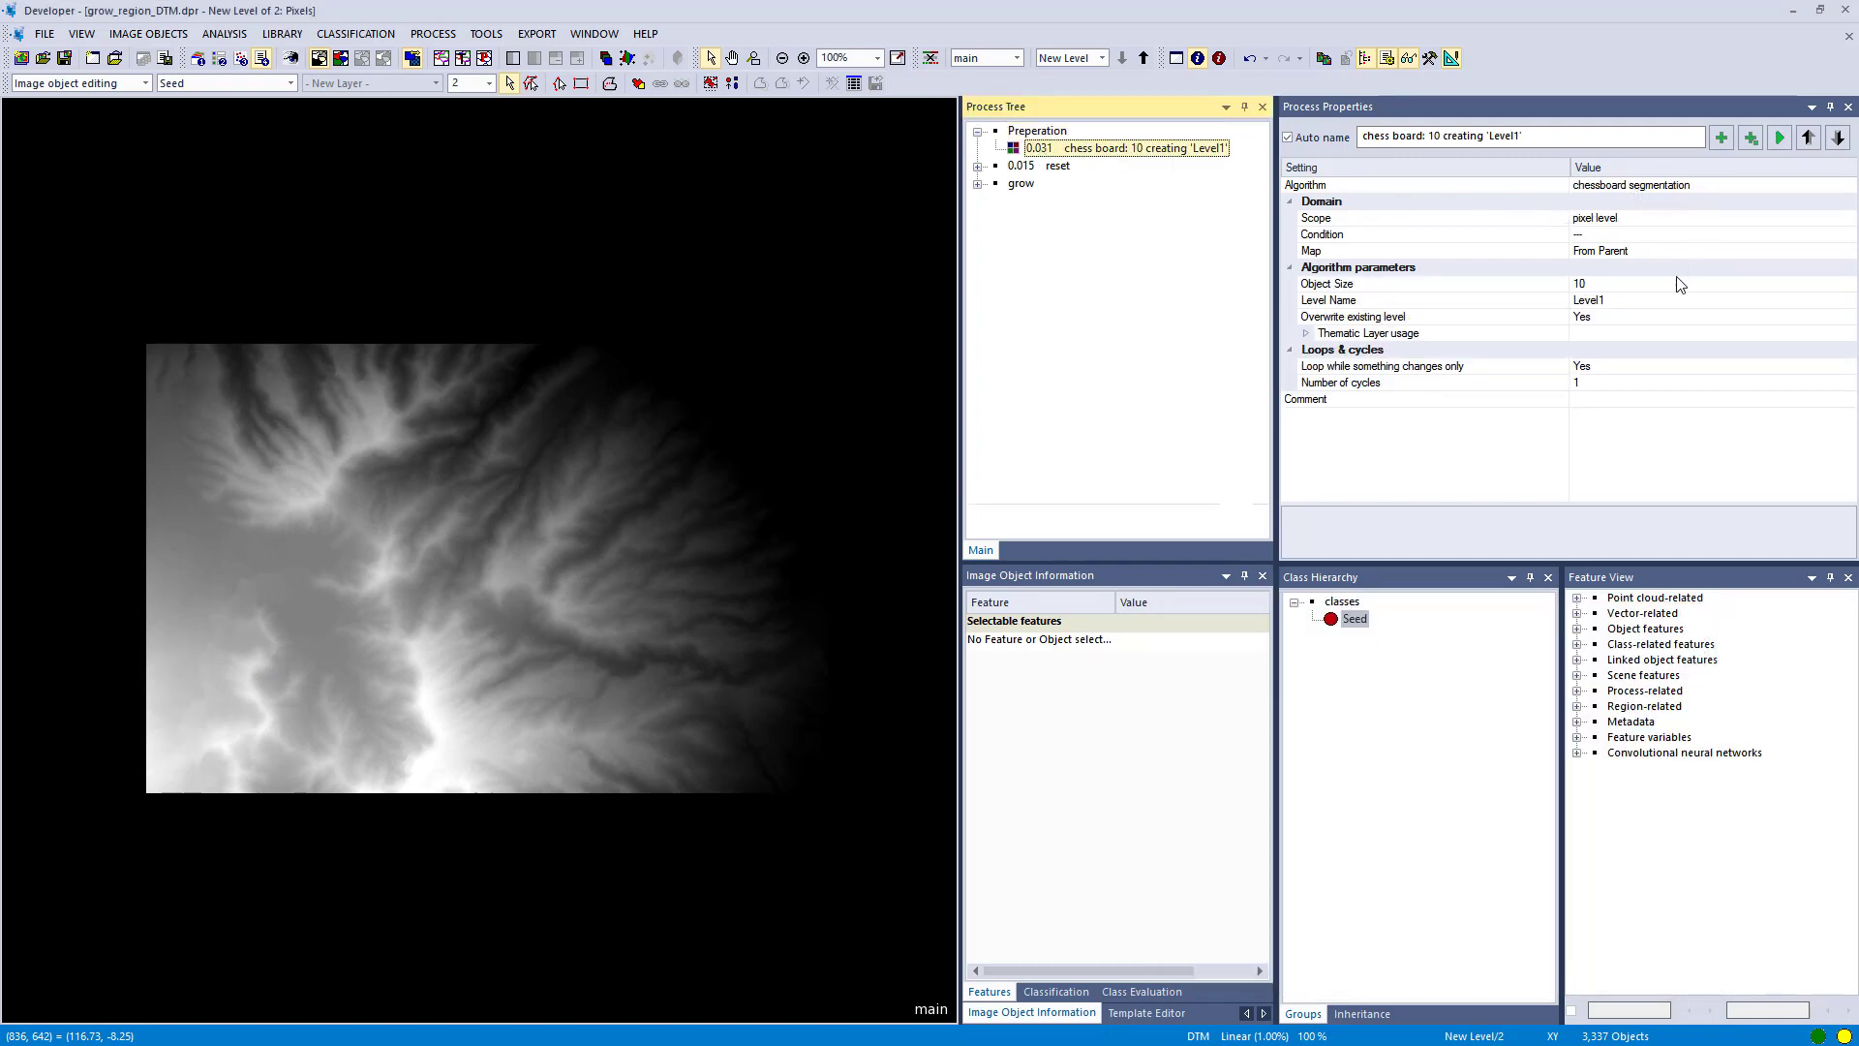
left_click(437, 59)
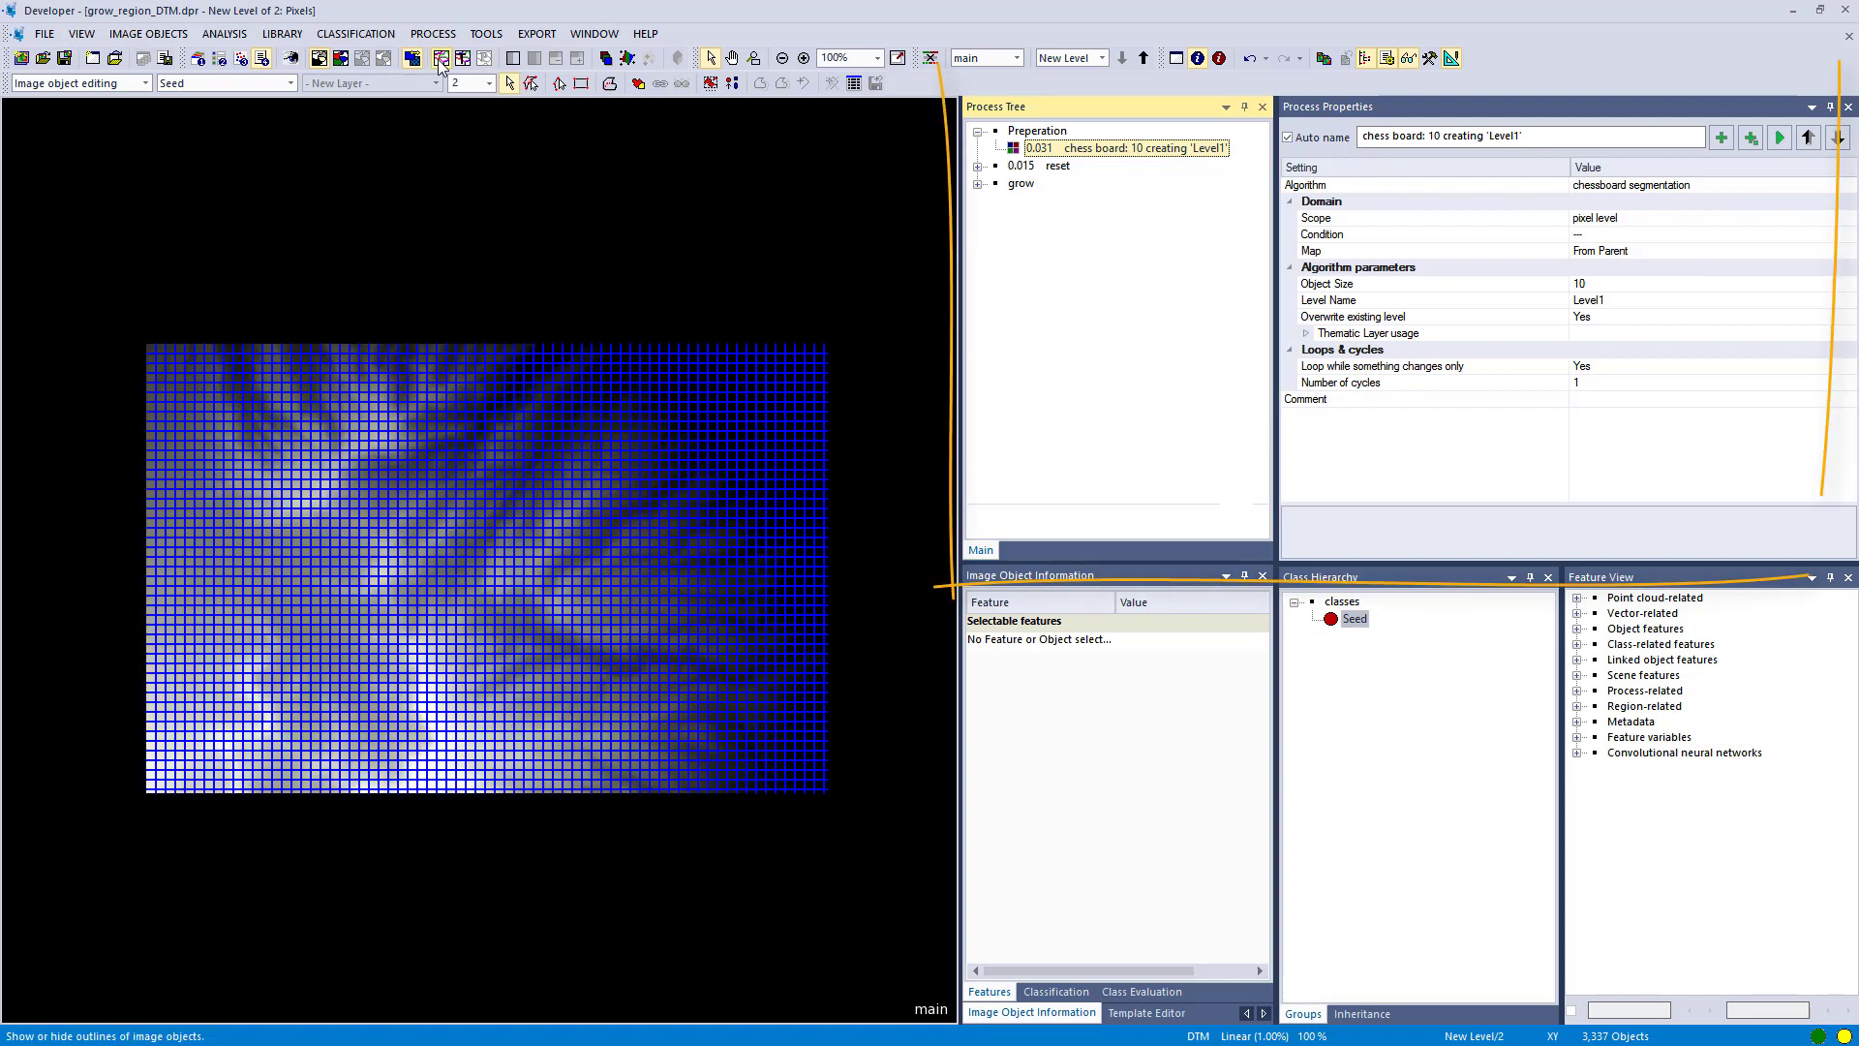
left_click(337, 61)
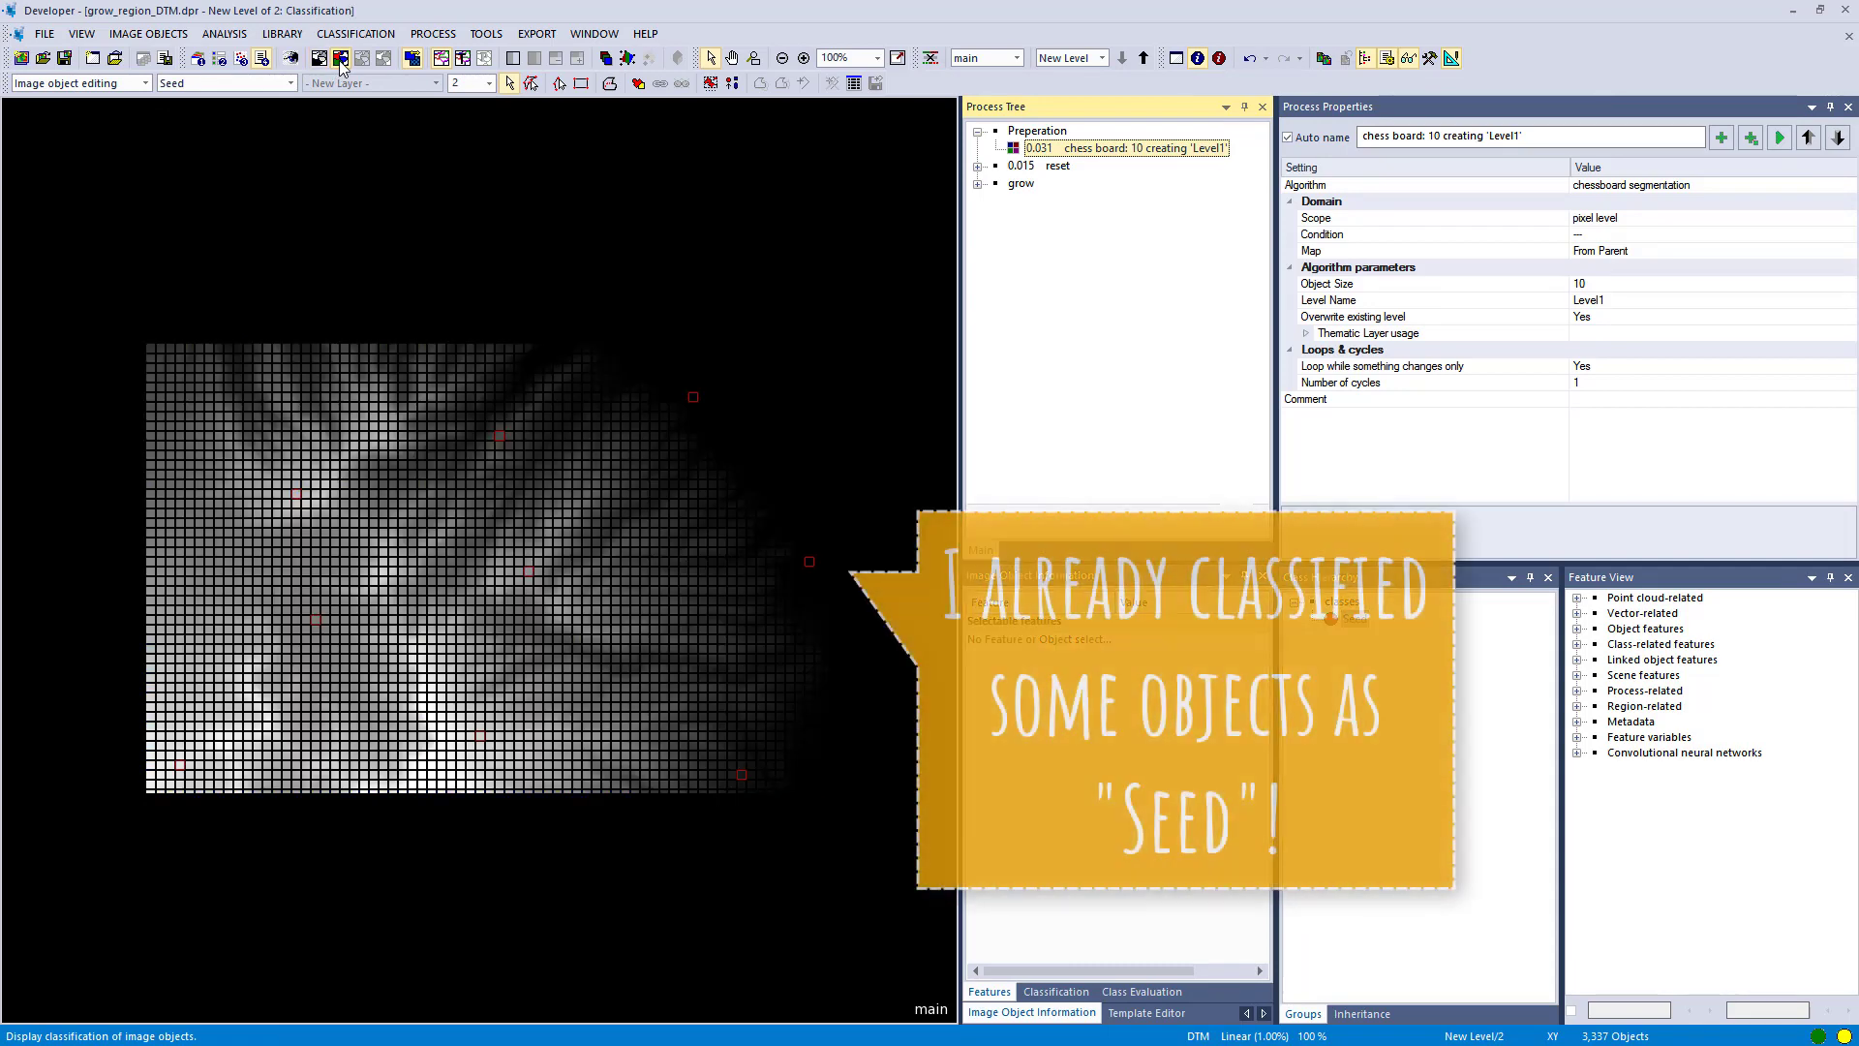
left_click(464, 59)
- Inspect the reset process's Level2 copy step, then collapse reset
left_click(981, 133)
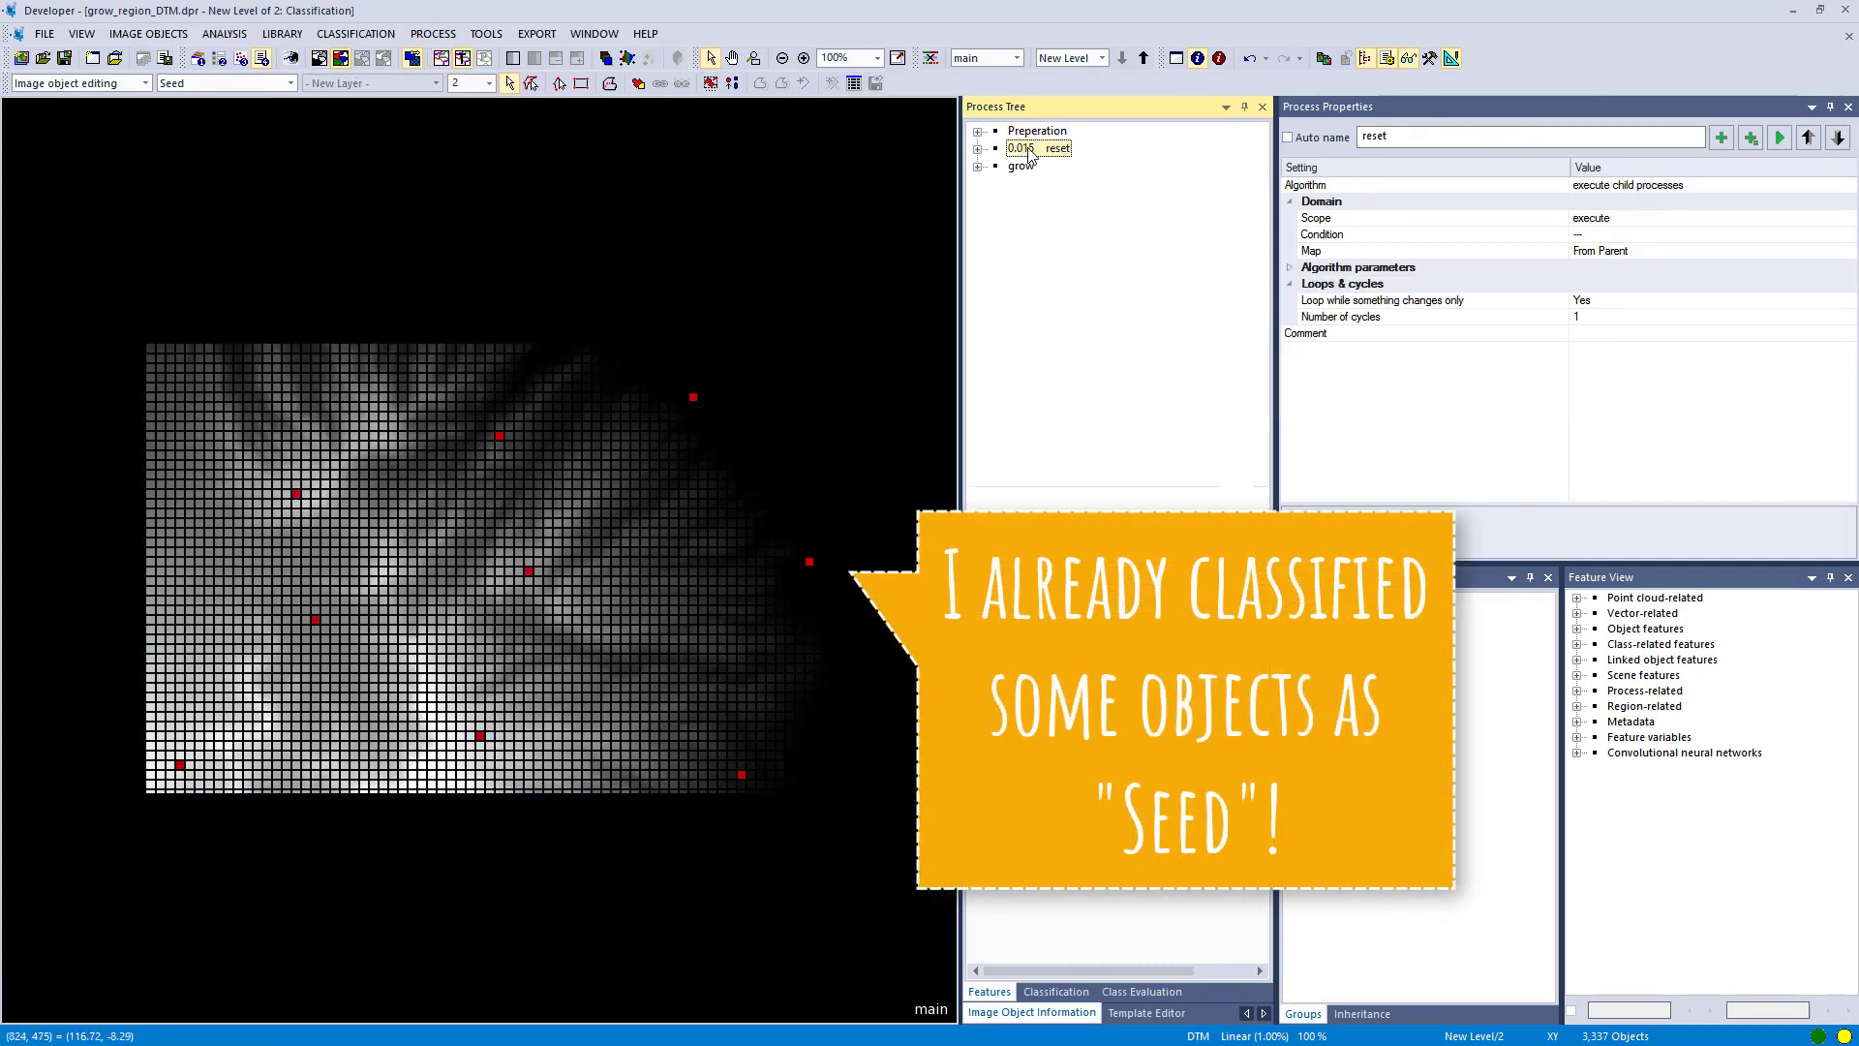
left_click(977, 149)
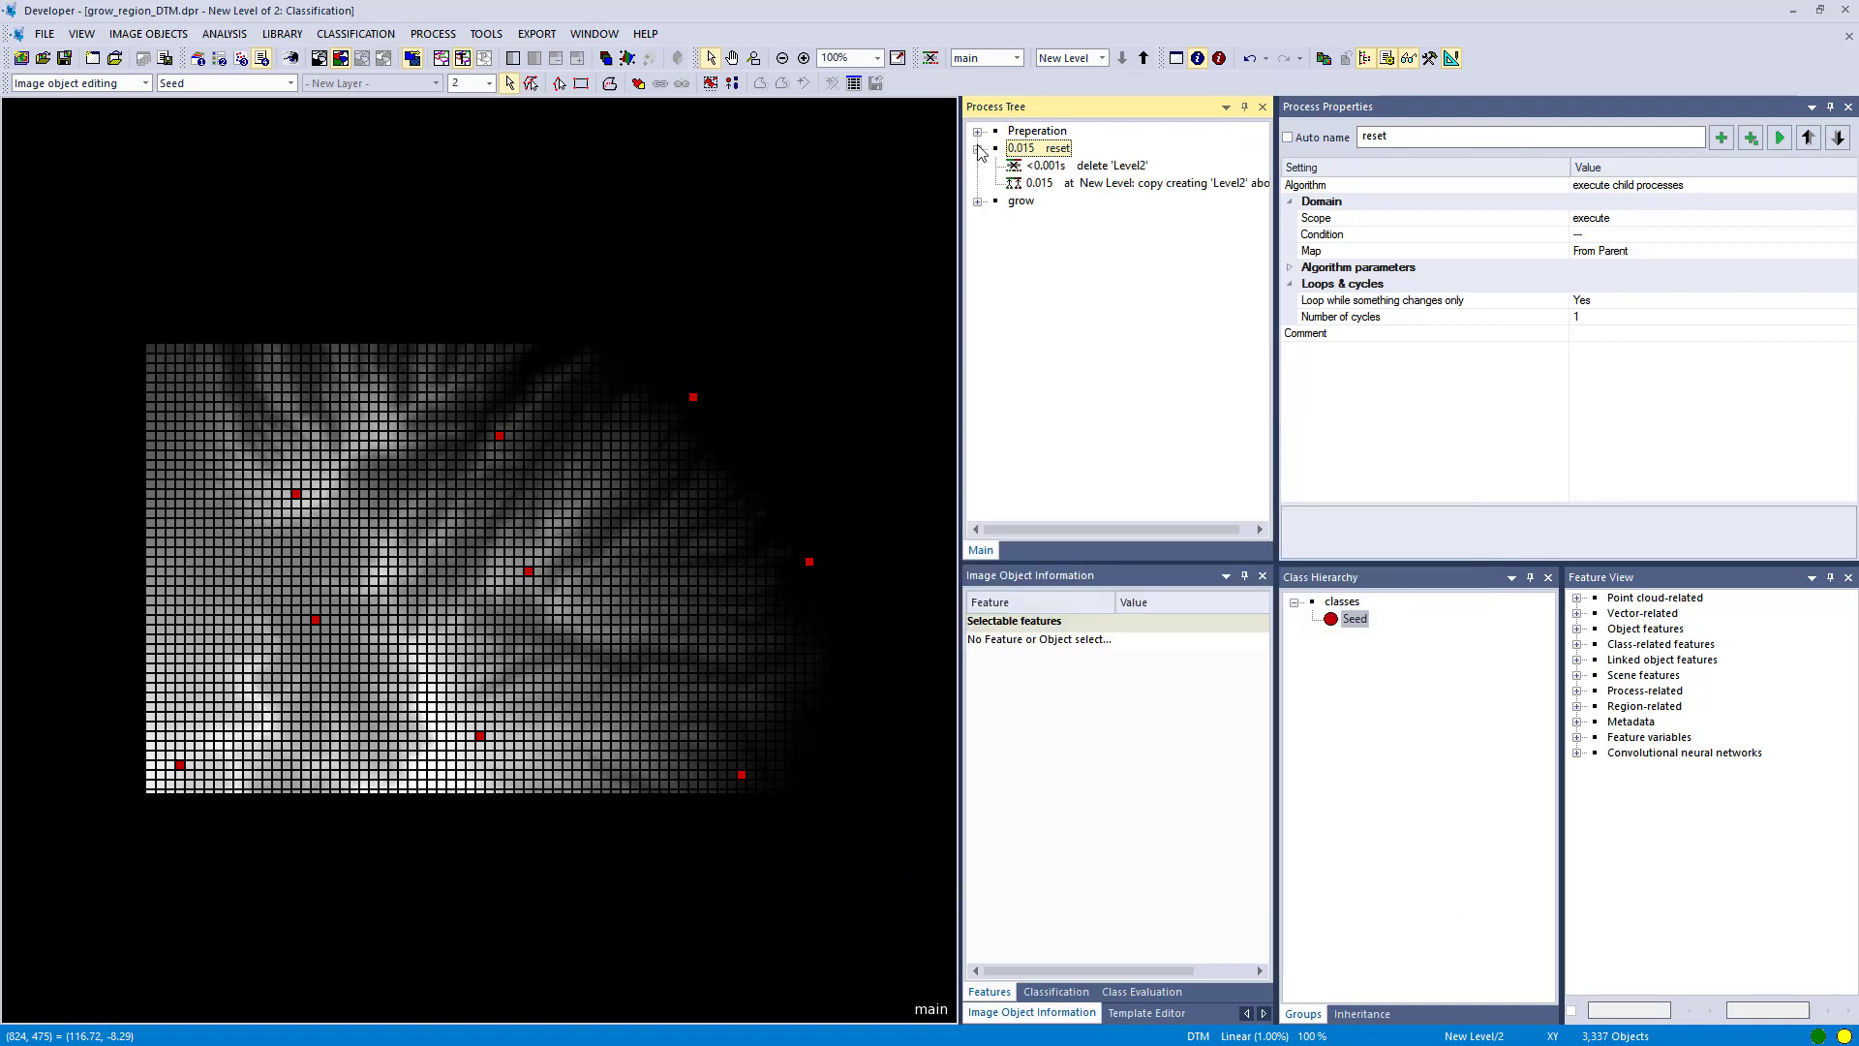
left_click(1029, 183)
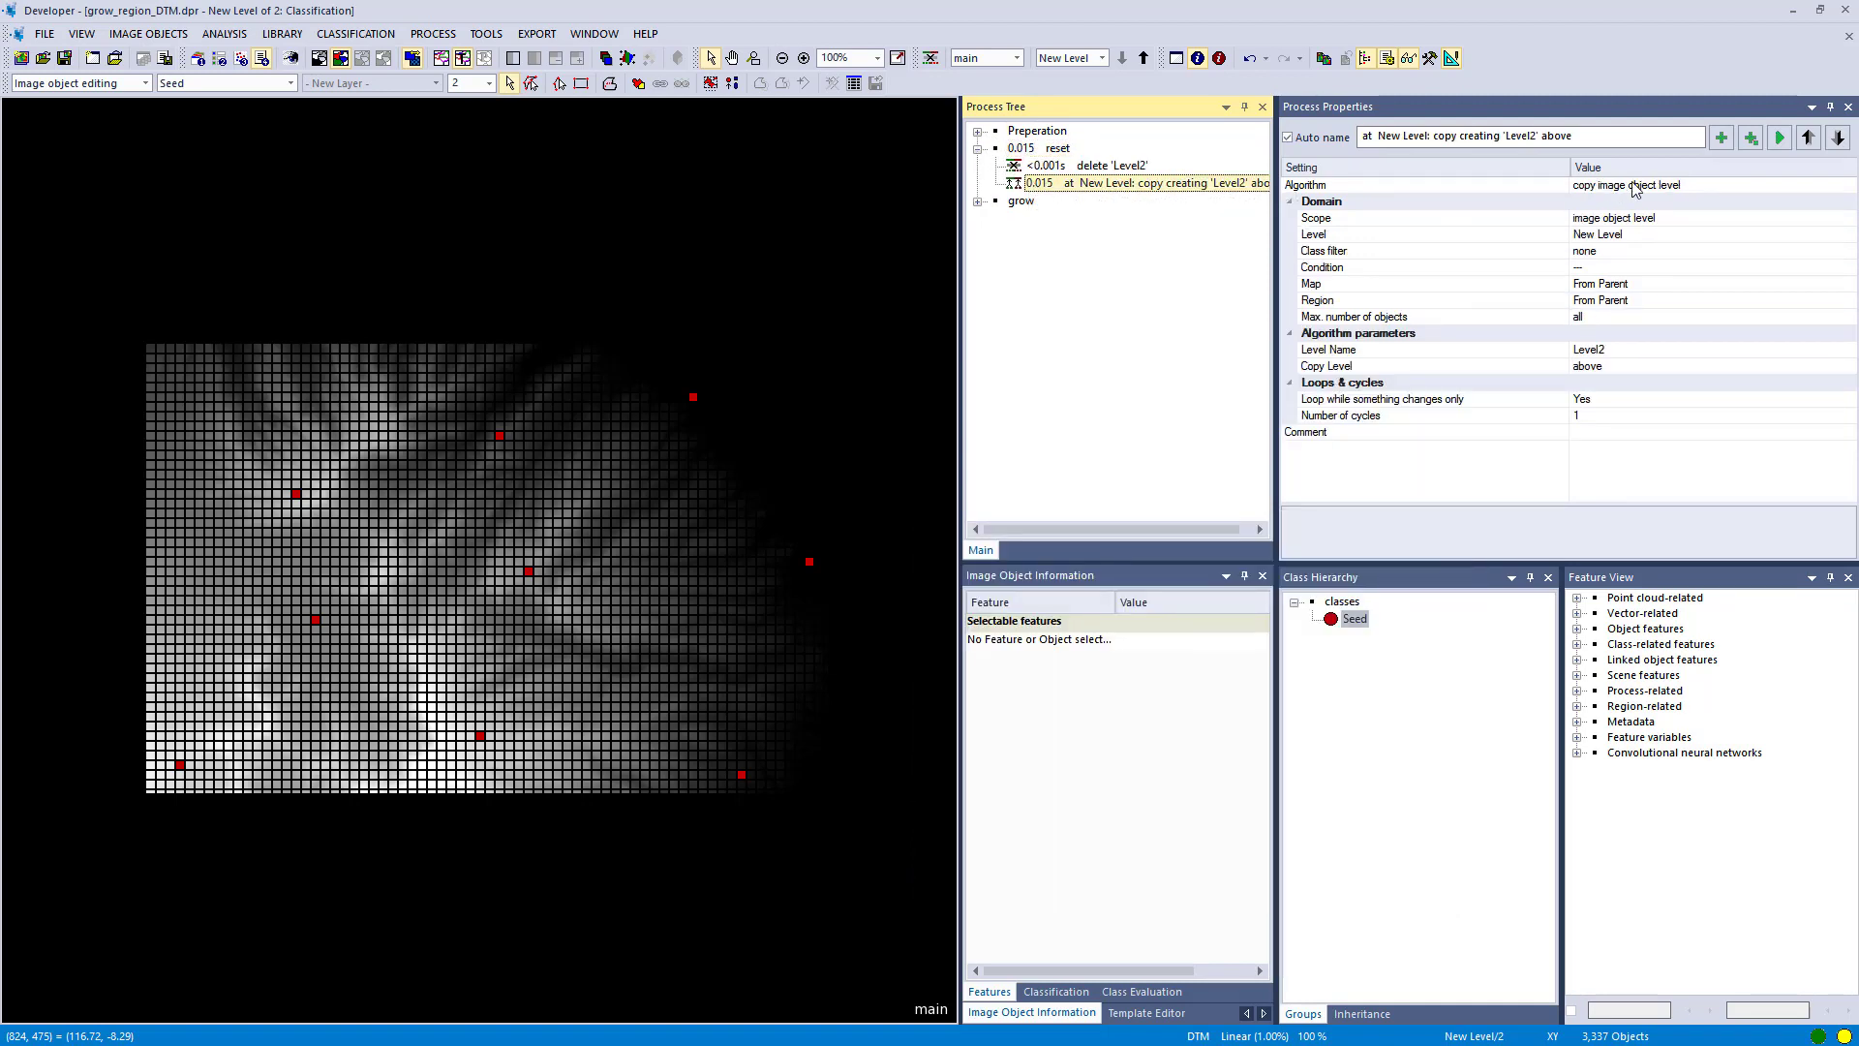
left_click(978, 150)
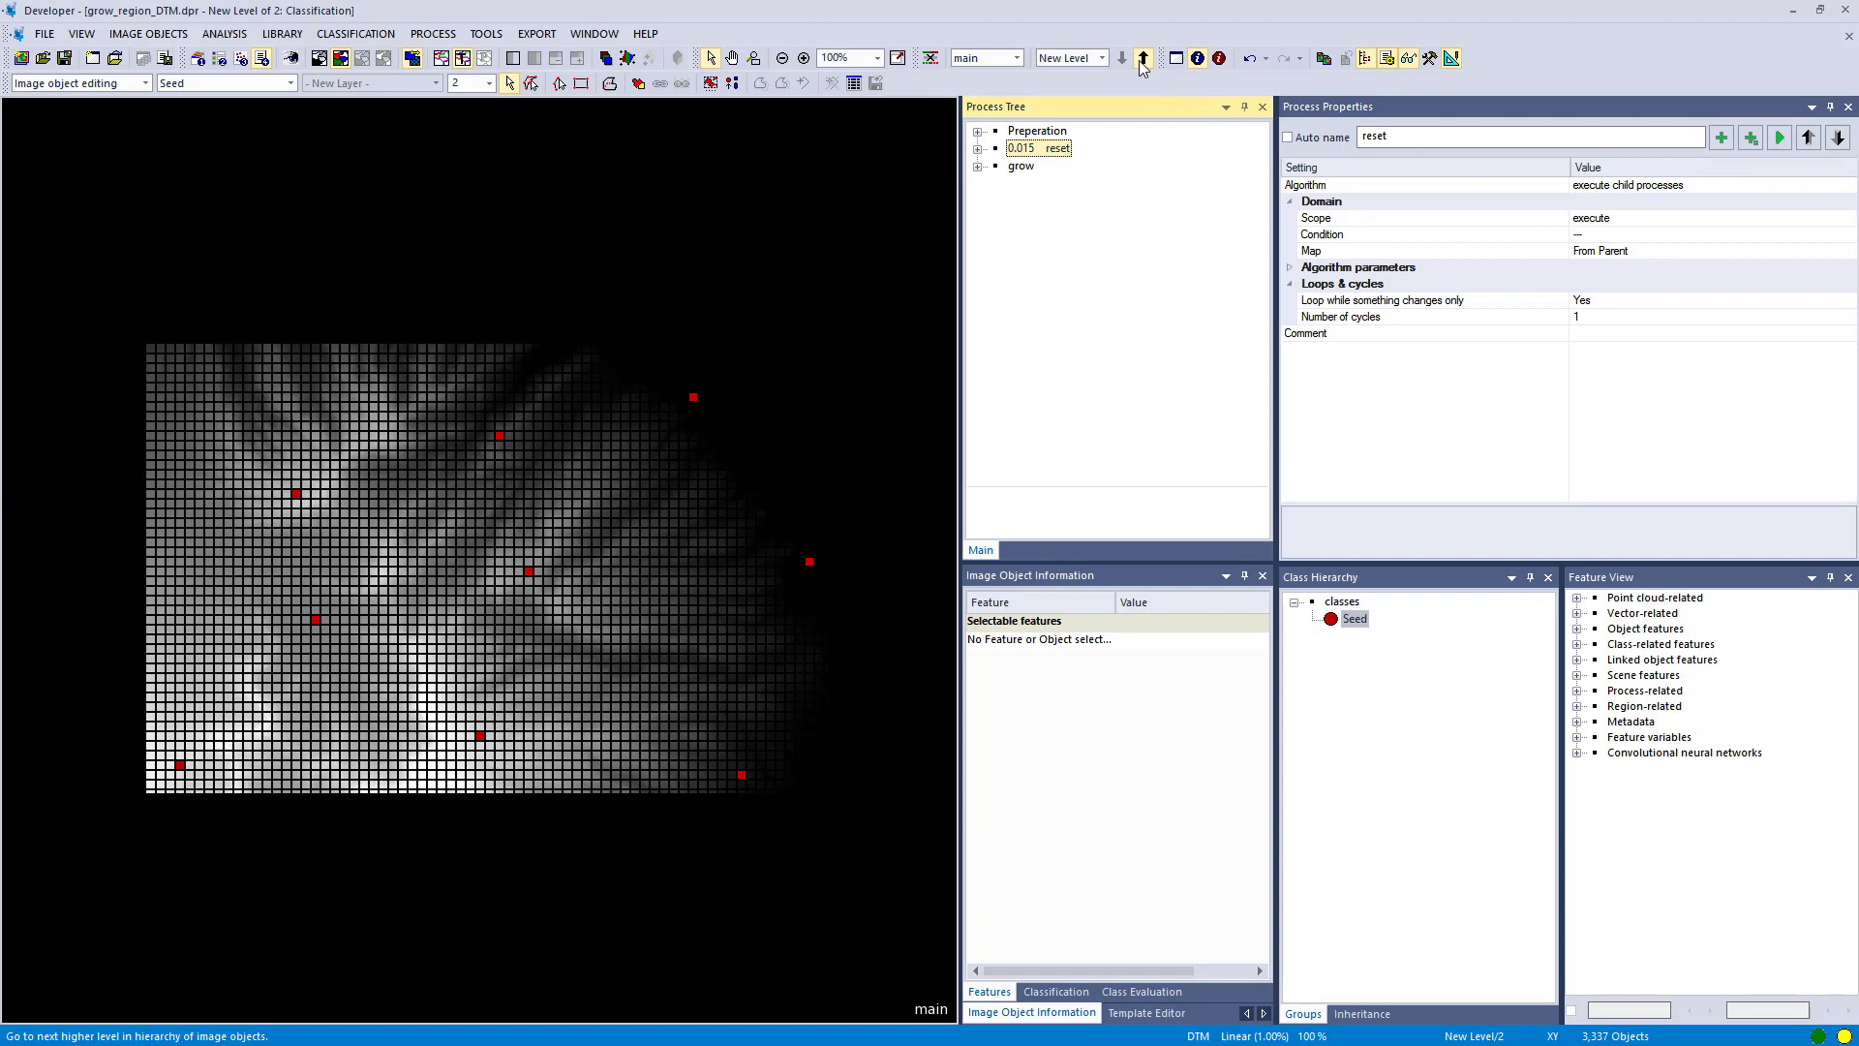
- Display Level2 and review the first grow region step: Seeds into unclassified neighbours with Mean DTM > 1000
left_click(1142, 60)
left_click(990, 166)
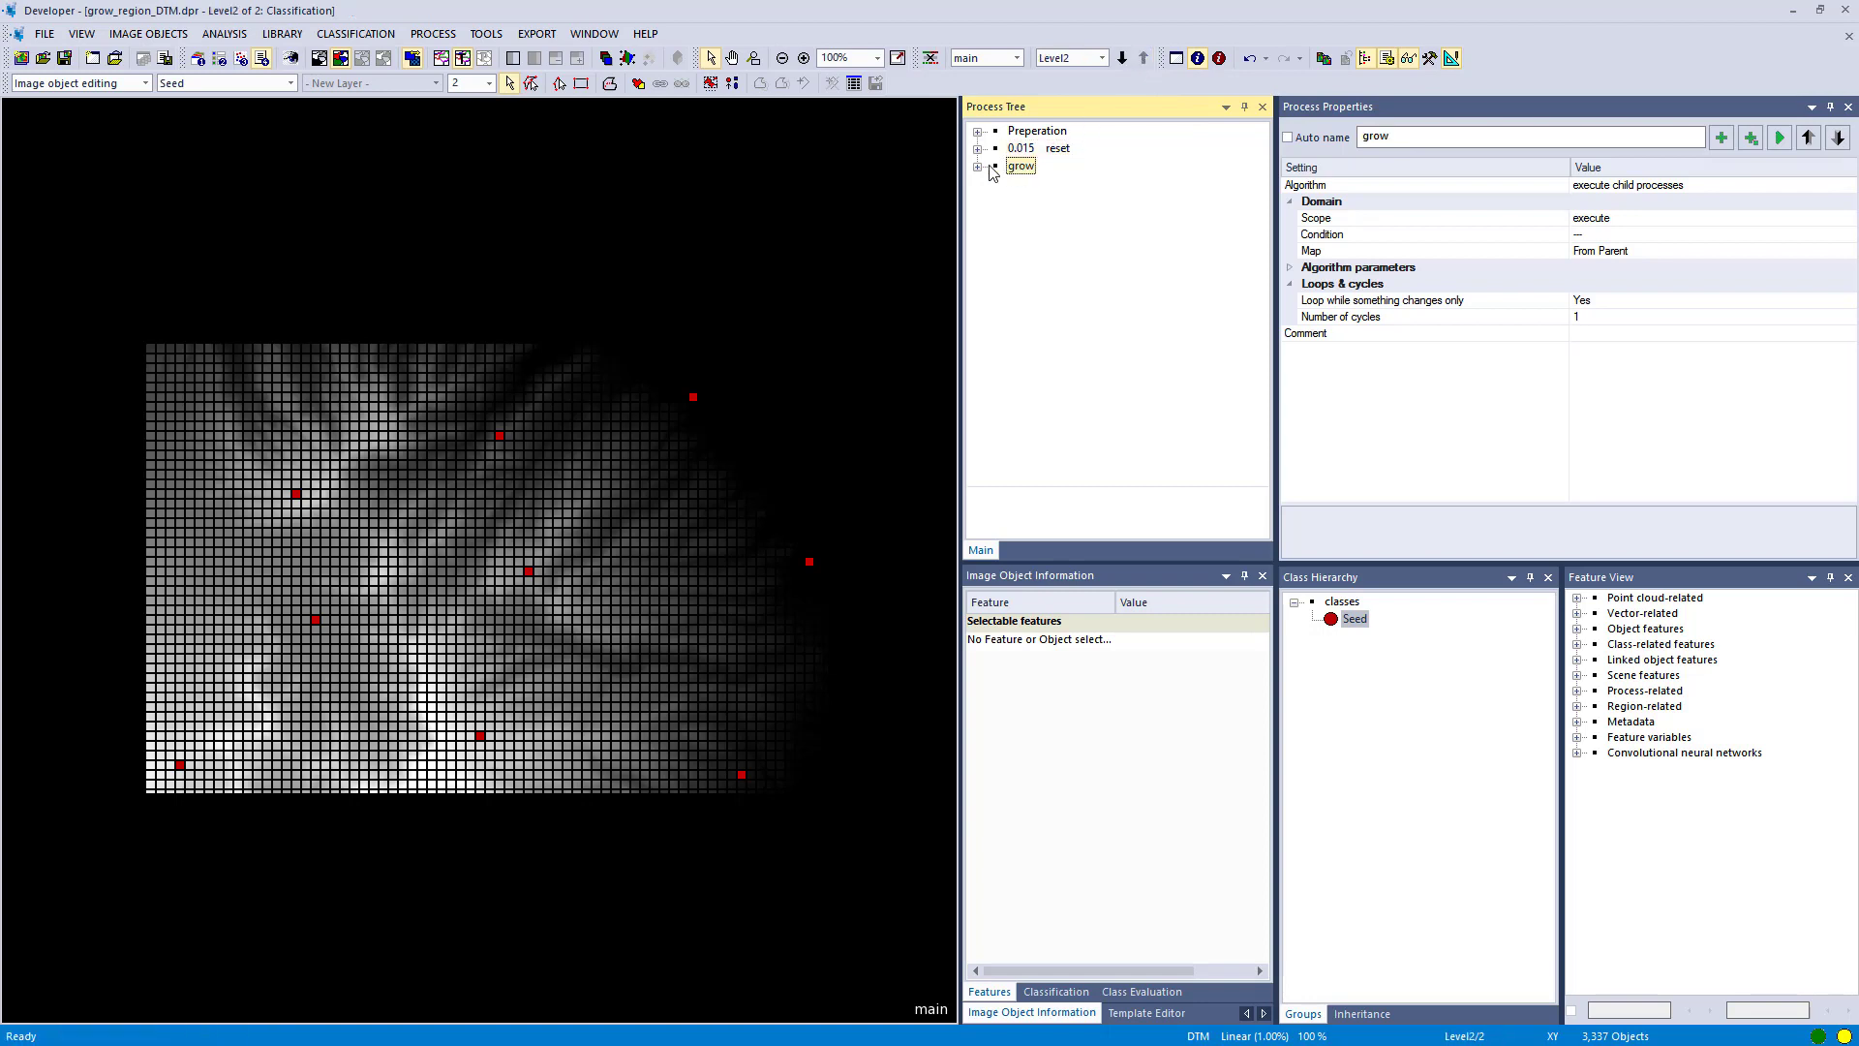
left_click(978, 166)
left_click(1076, 183)
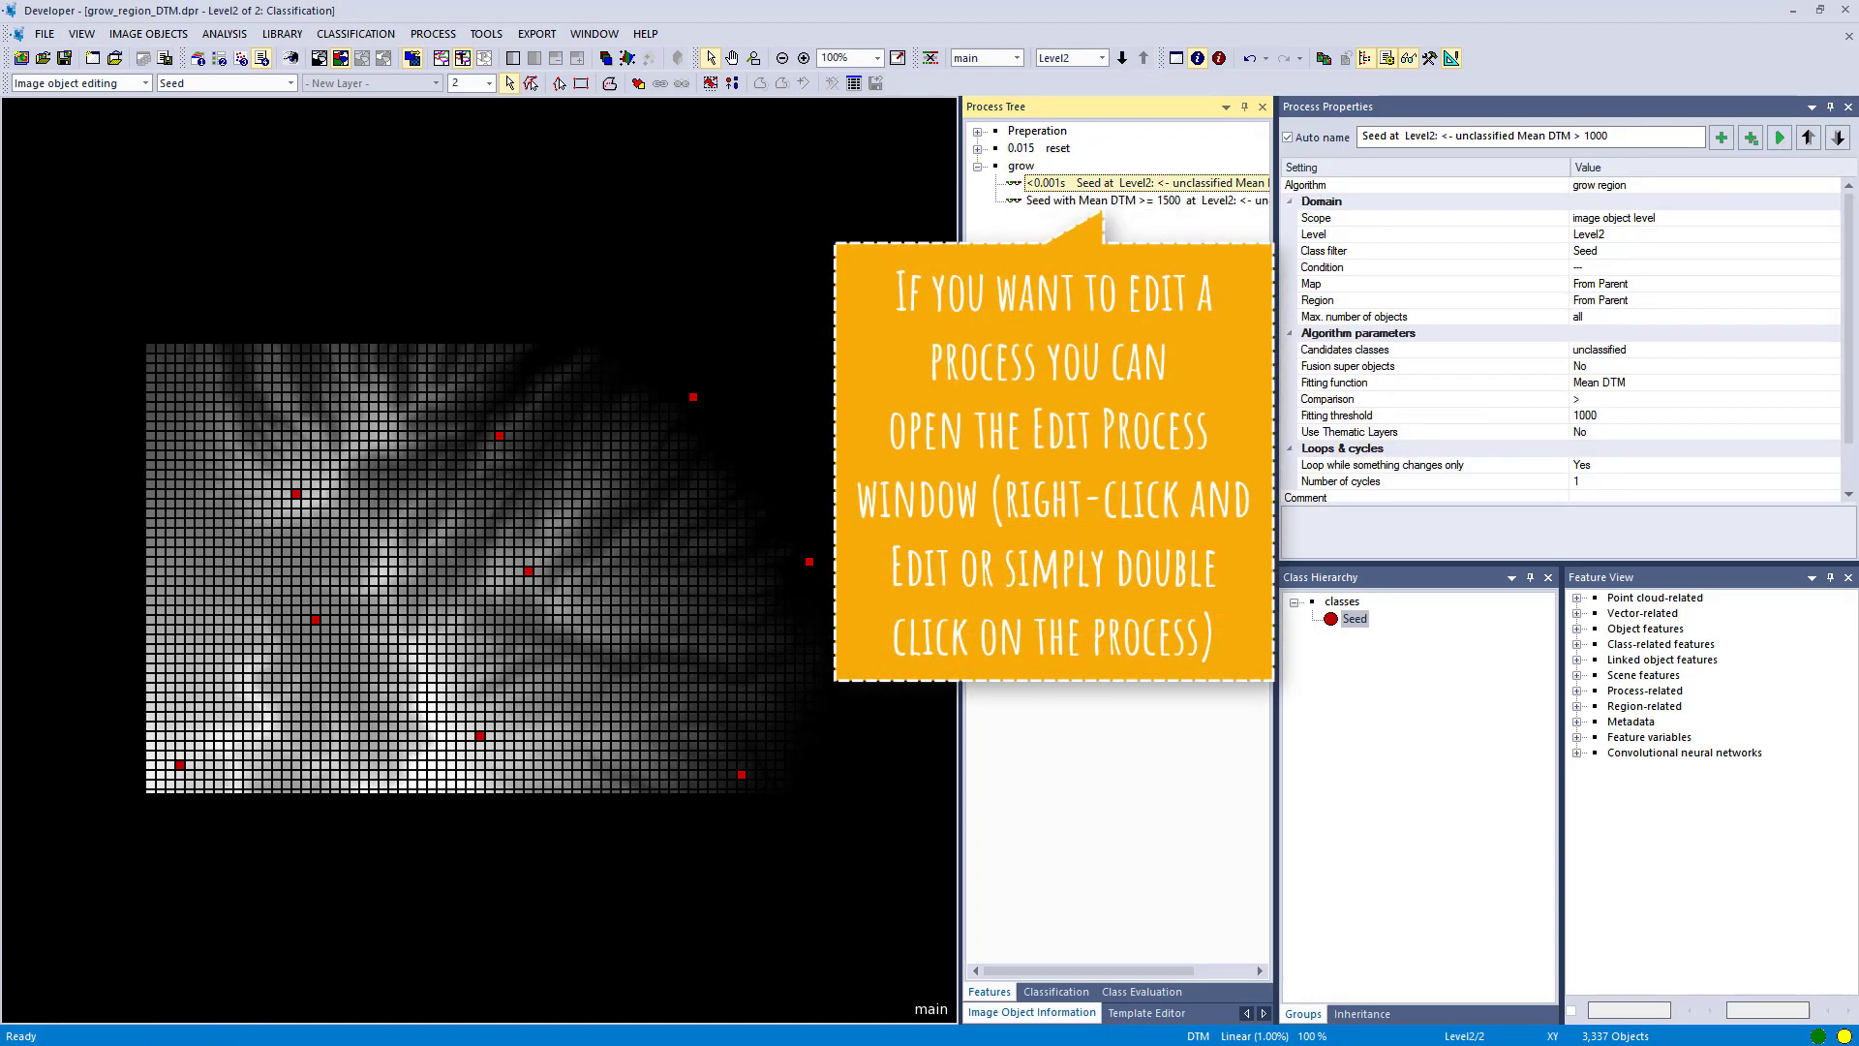
left_click(1638, 189)
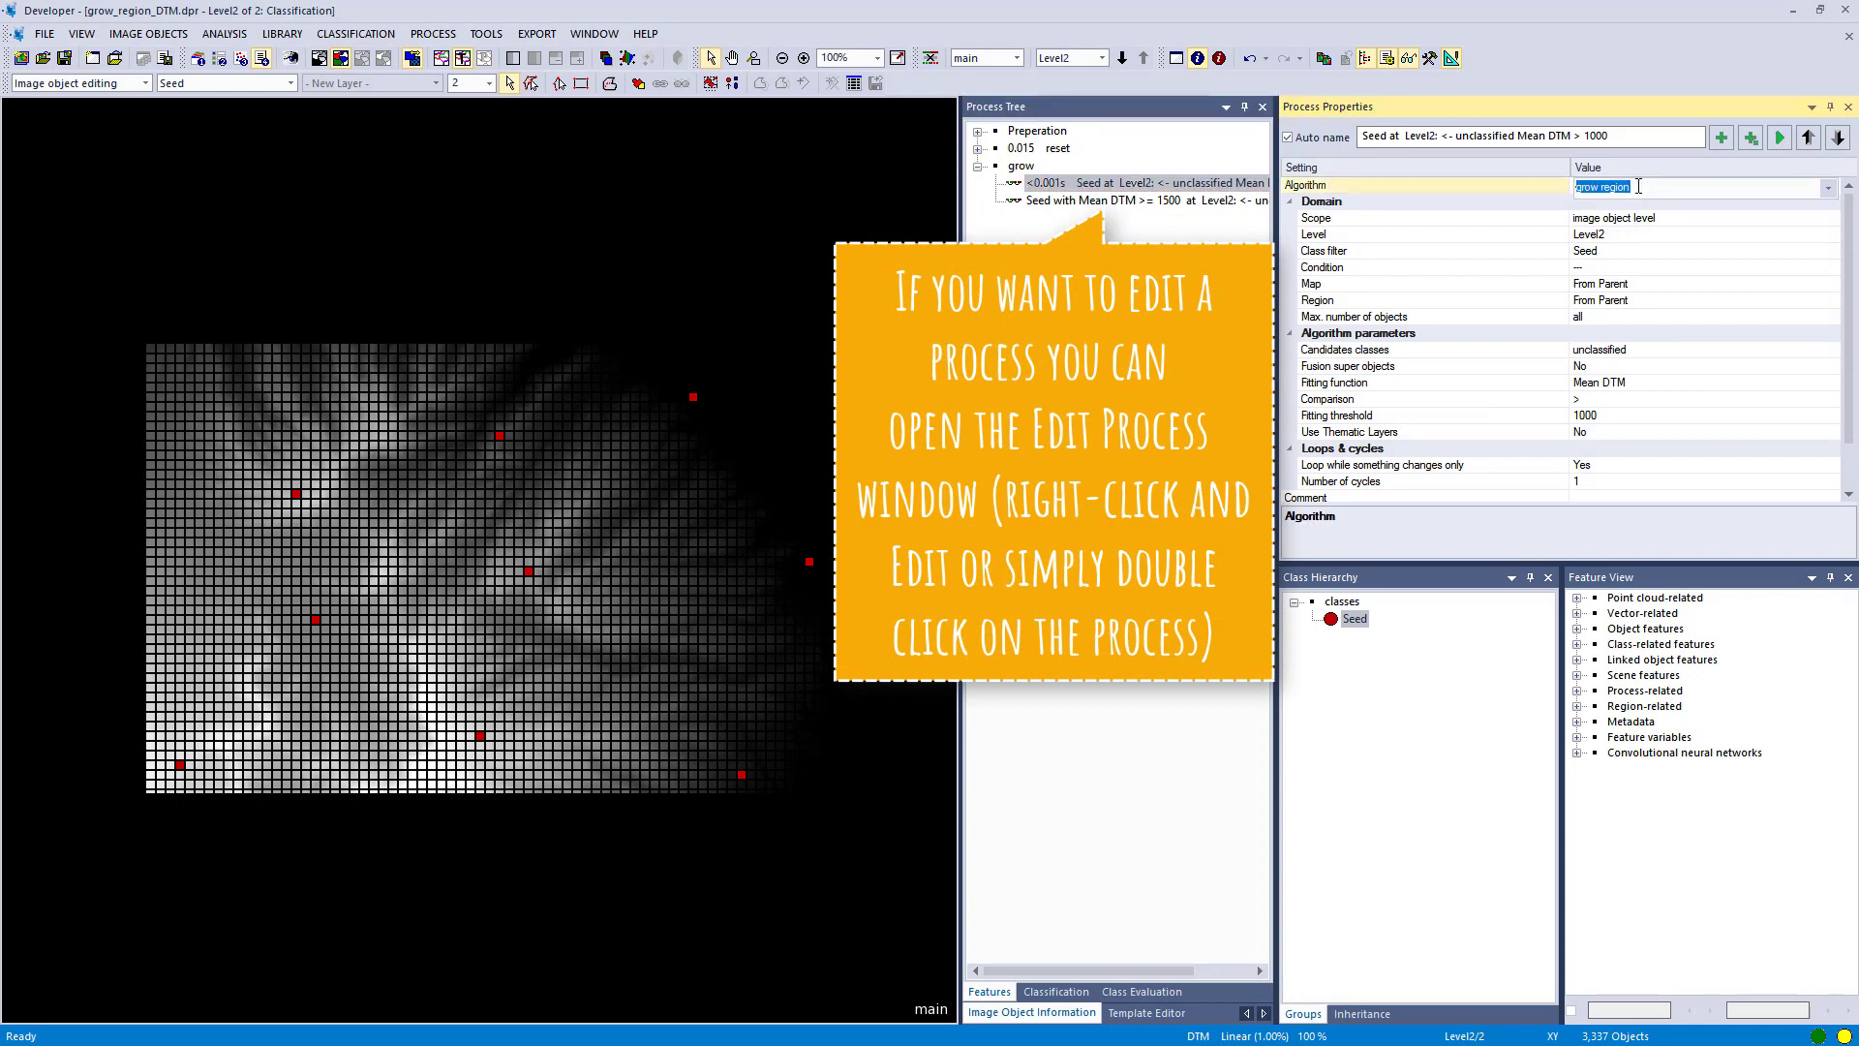
double_click(1089, 183)
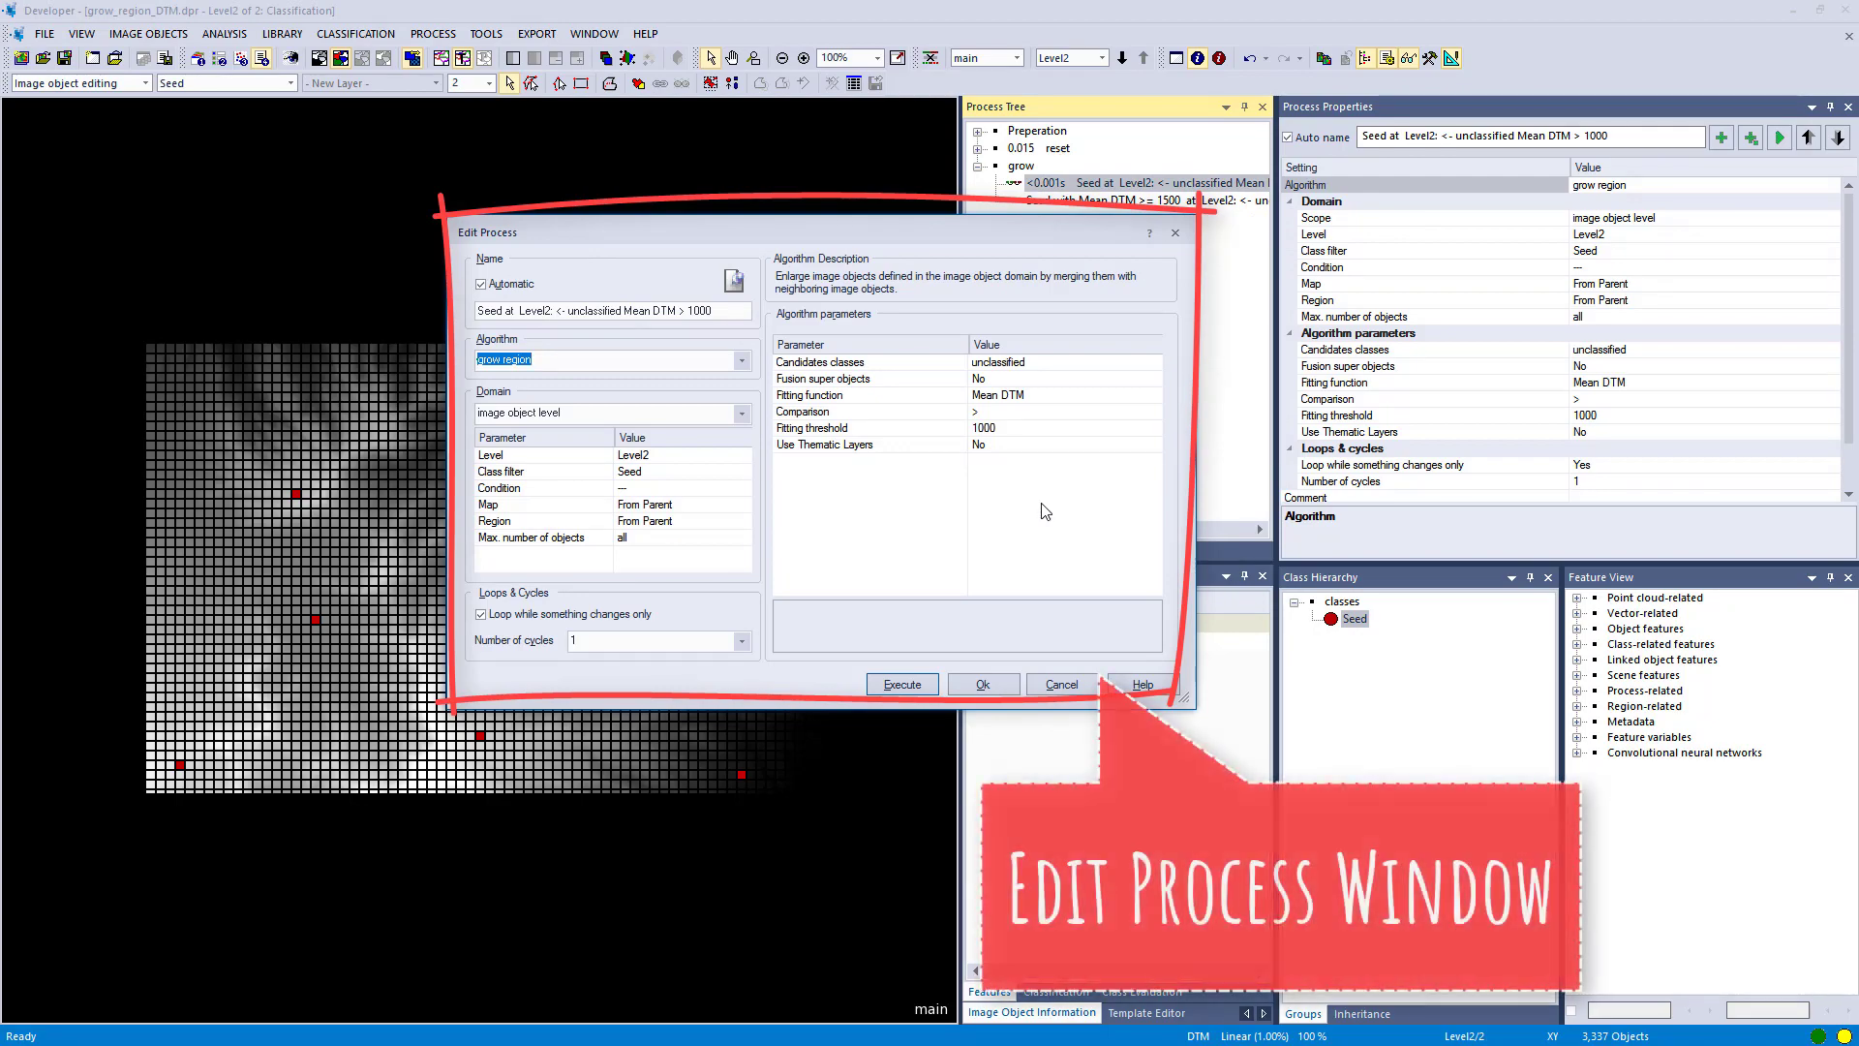
left_click(983, 684)
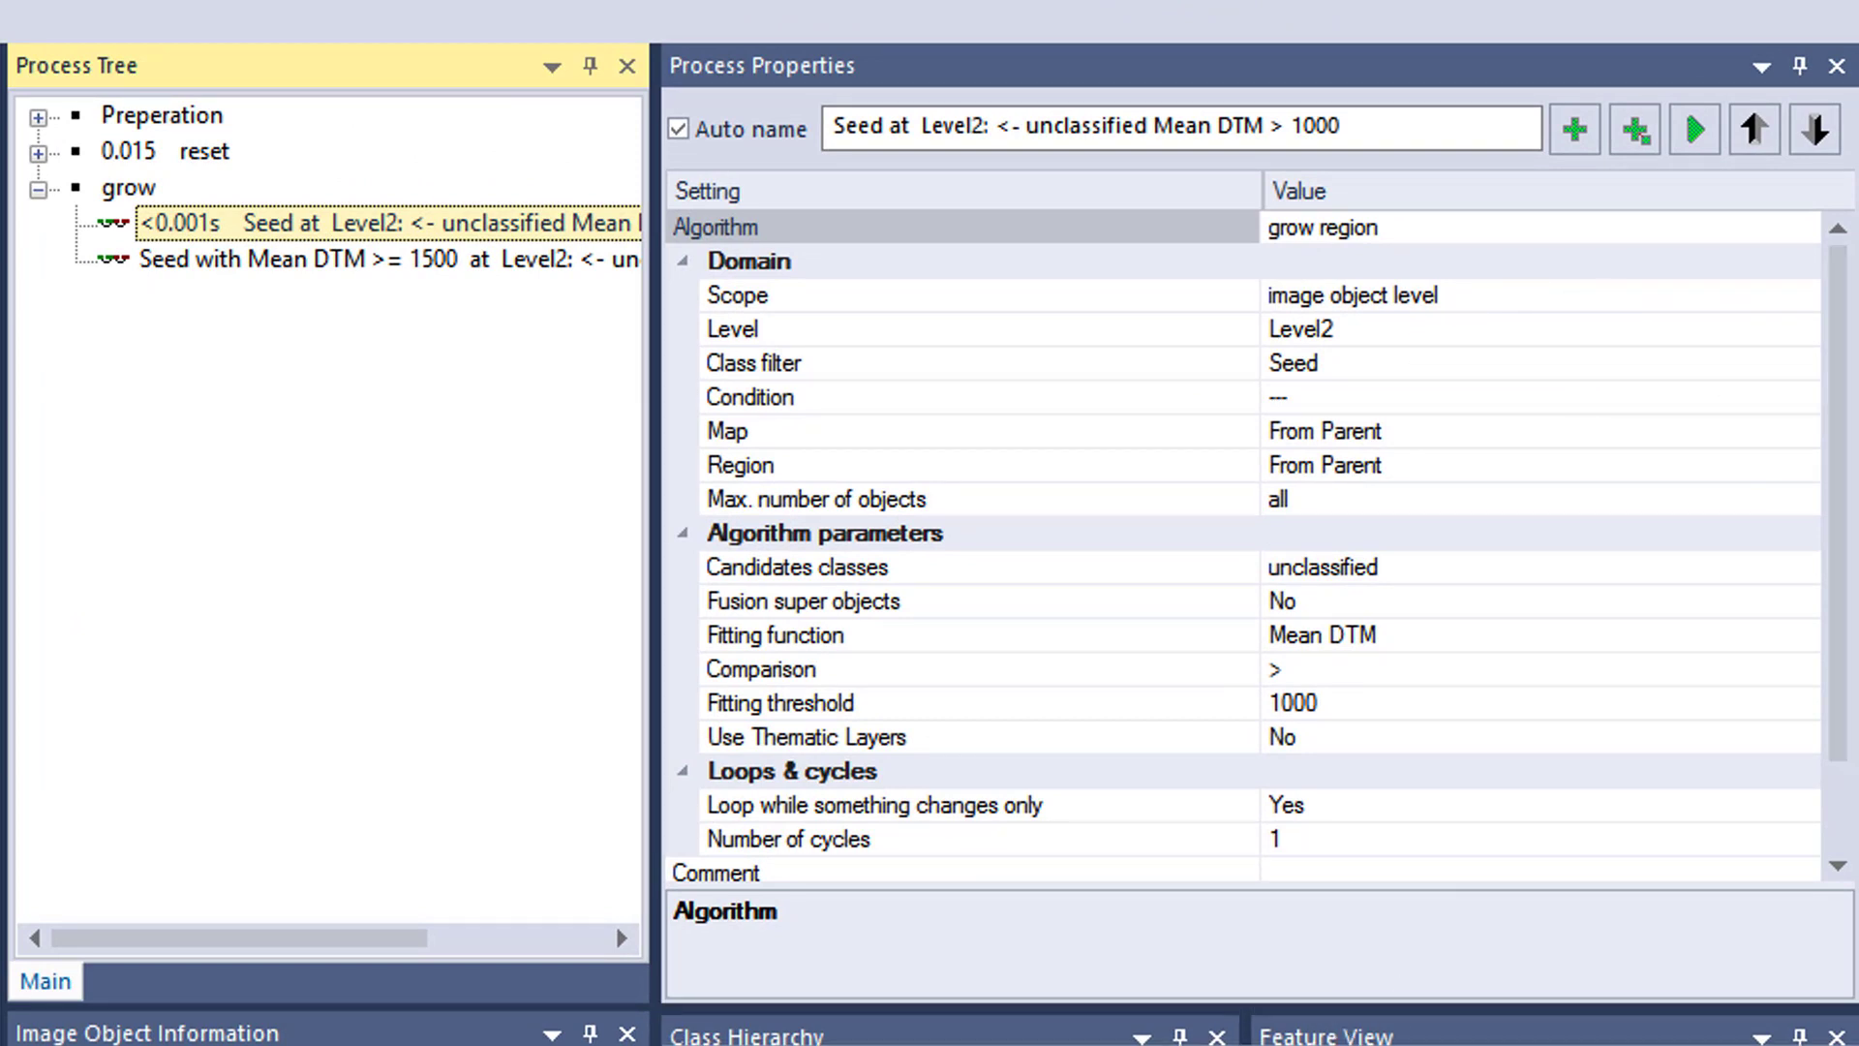
left_click_drag(1358, 1009, 1358, 1045)
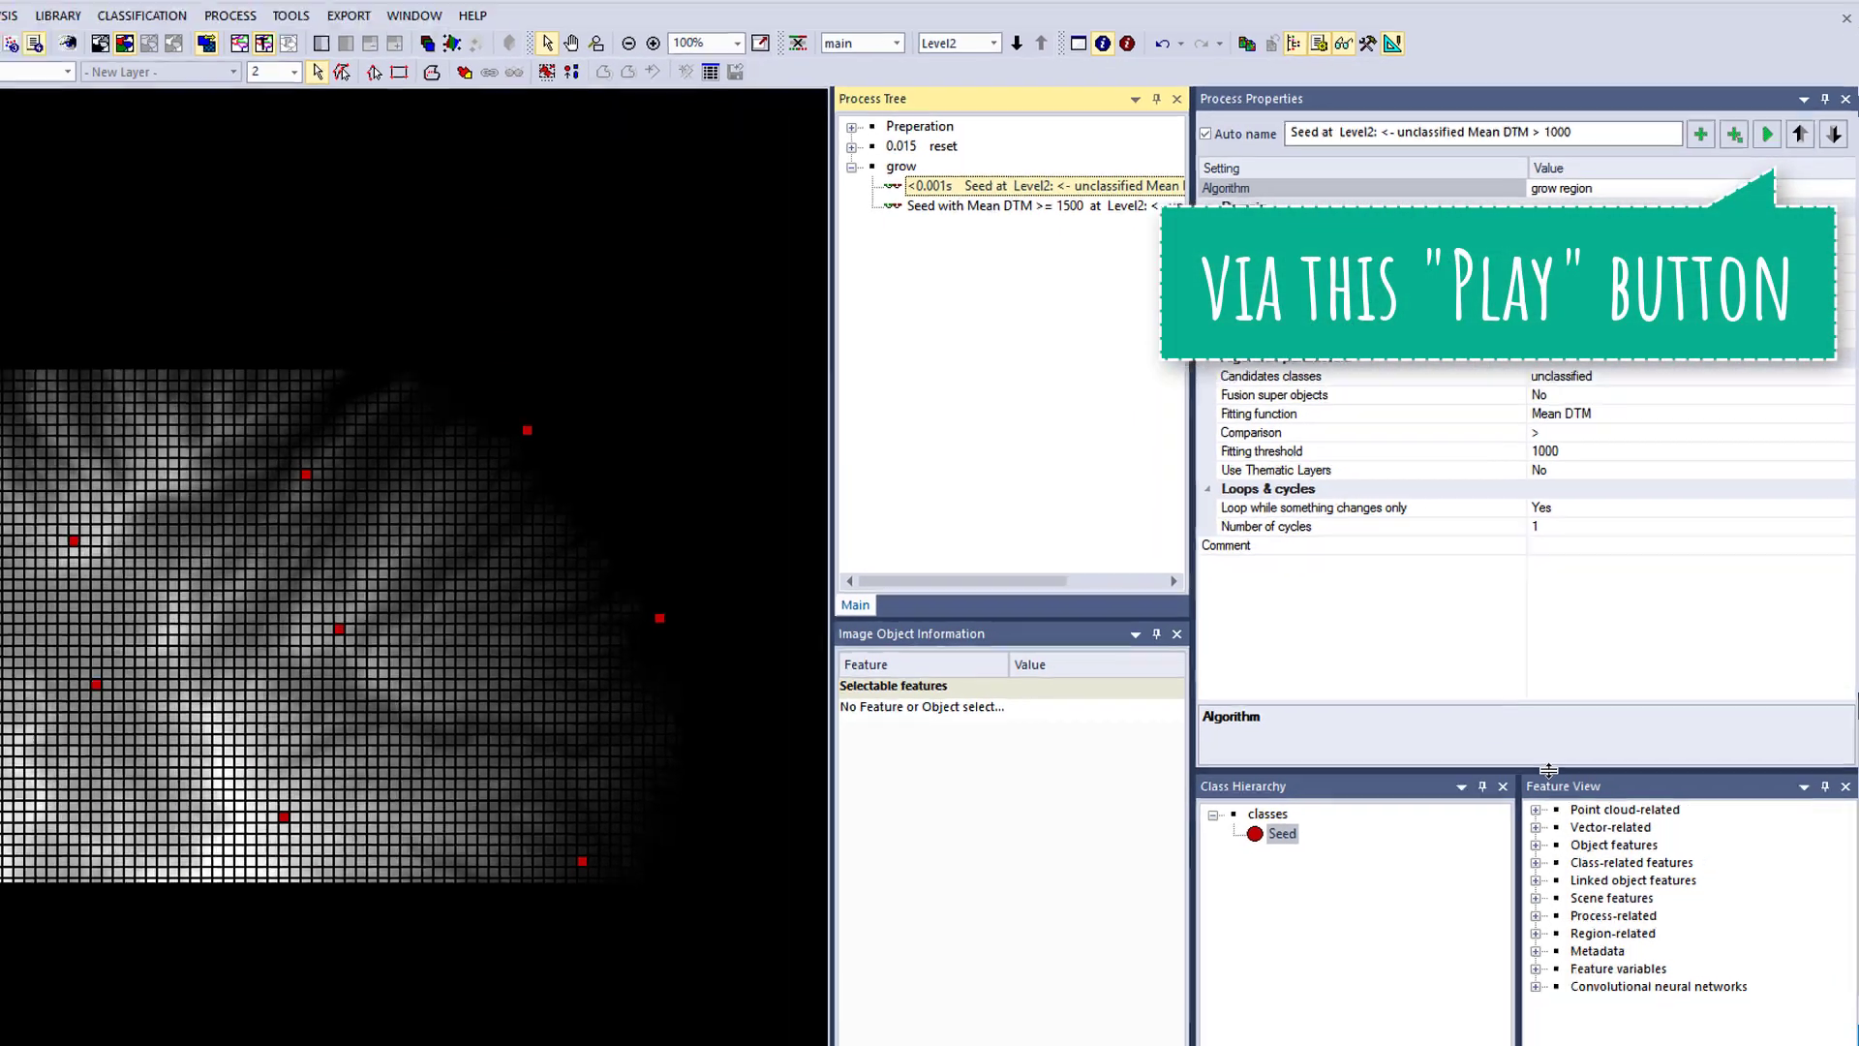
left_click(1779, 139)
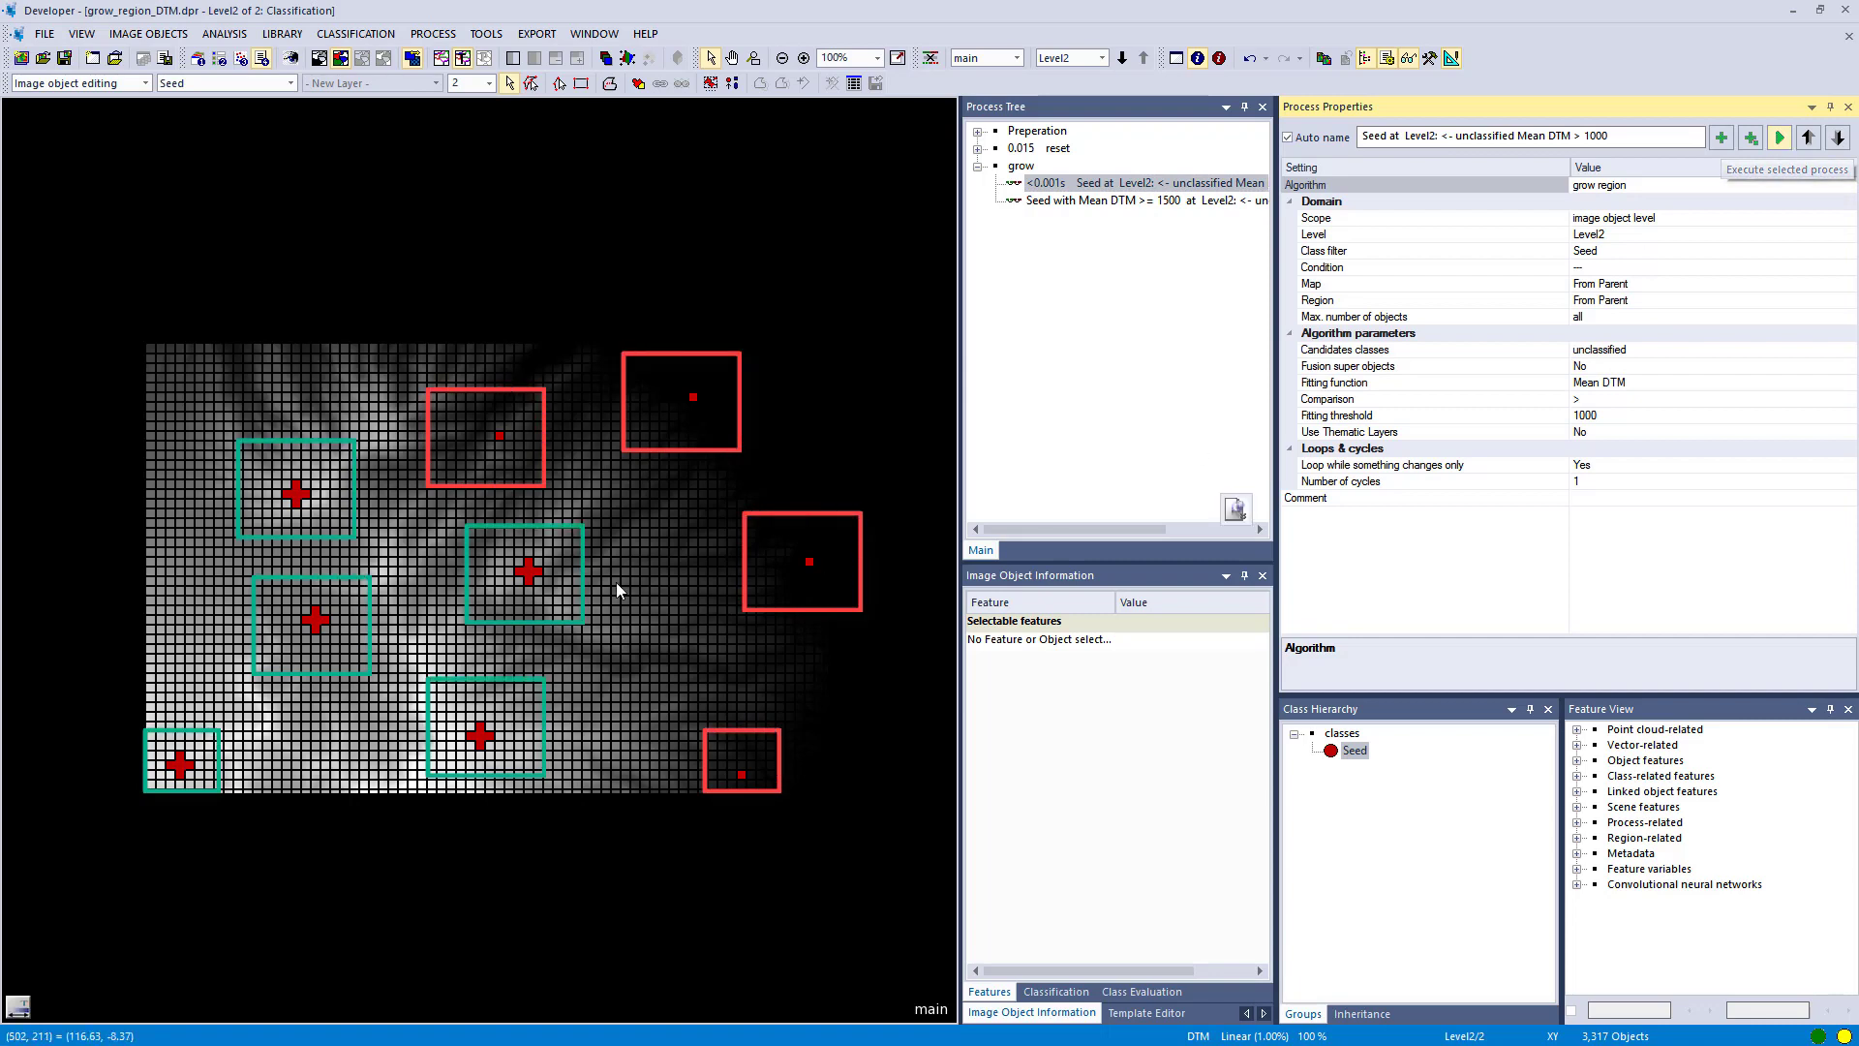
left_click(798, 561)
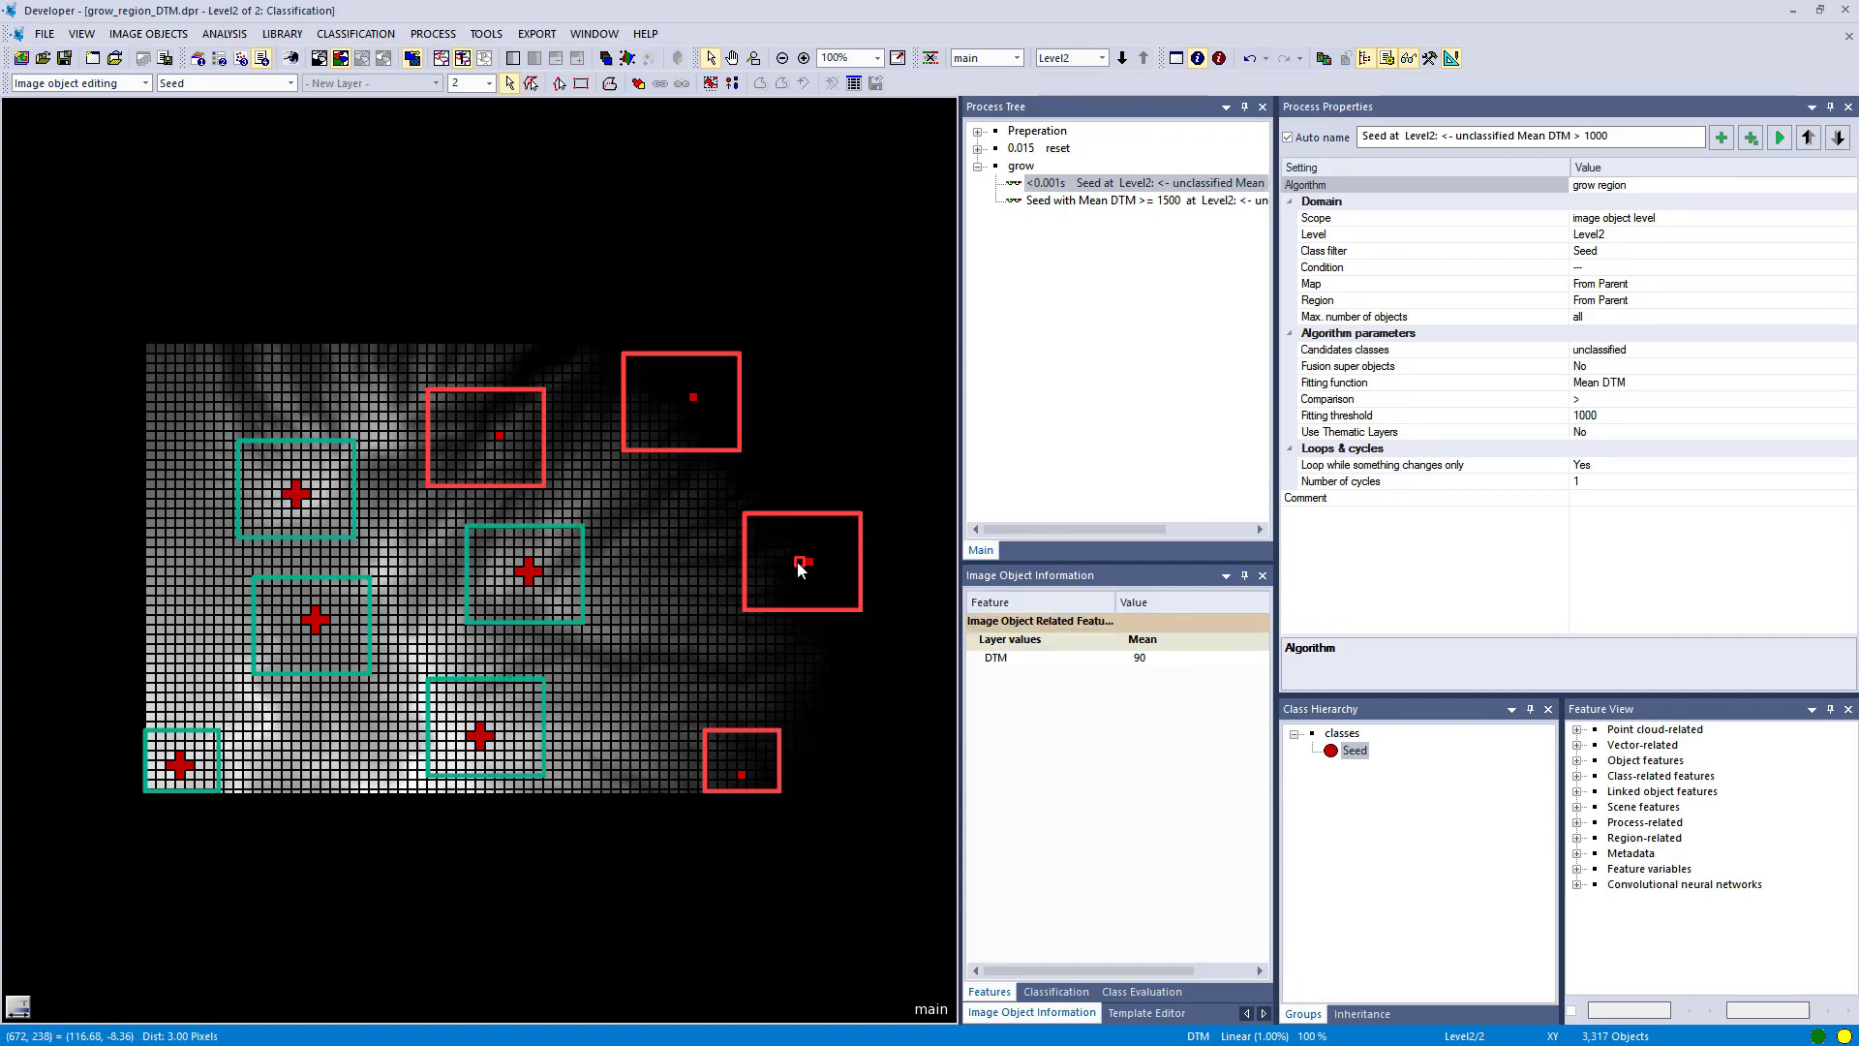
left_click(810, 557)
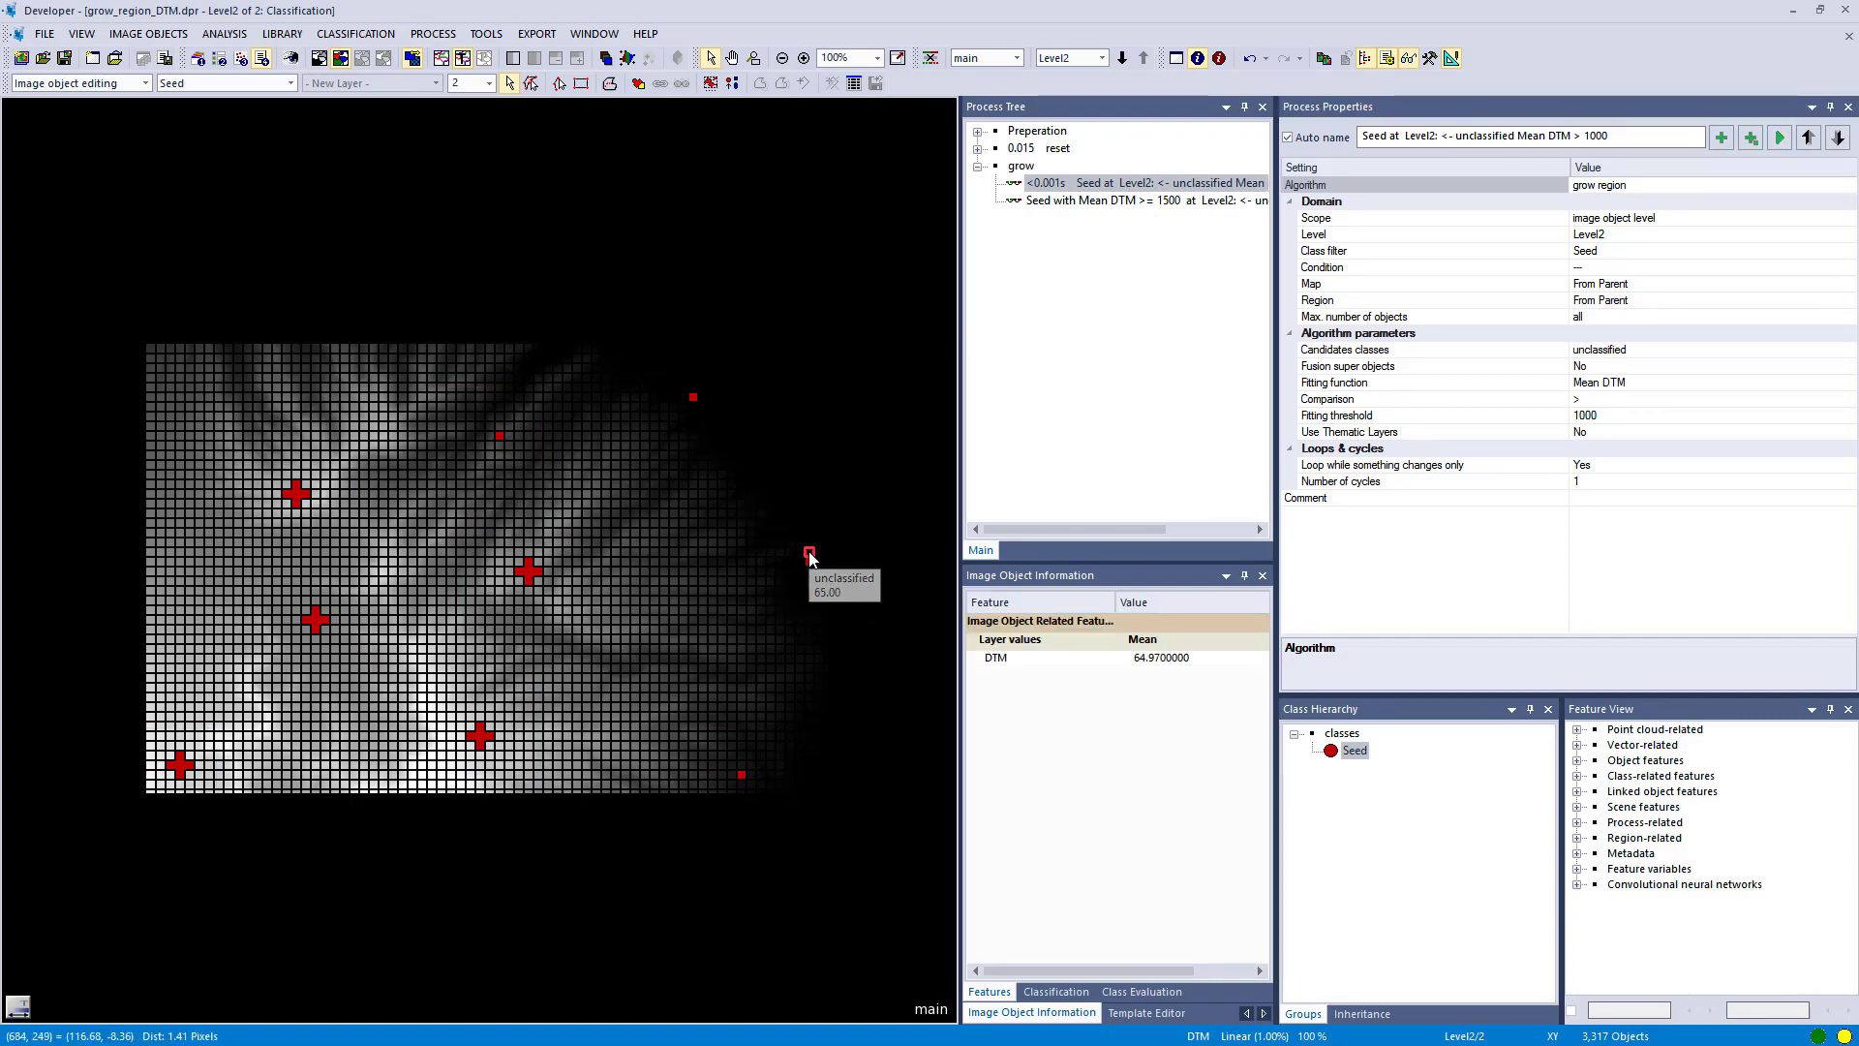
left_click(811, 562)
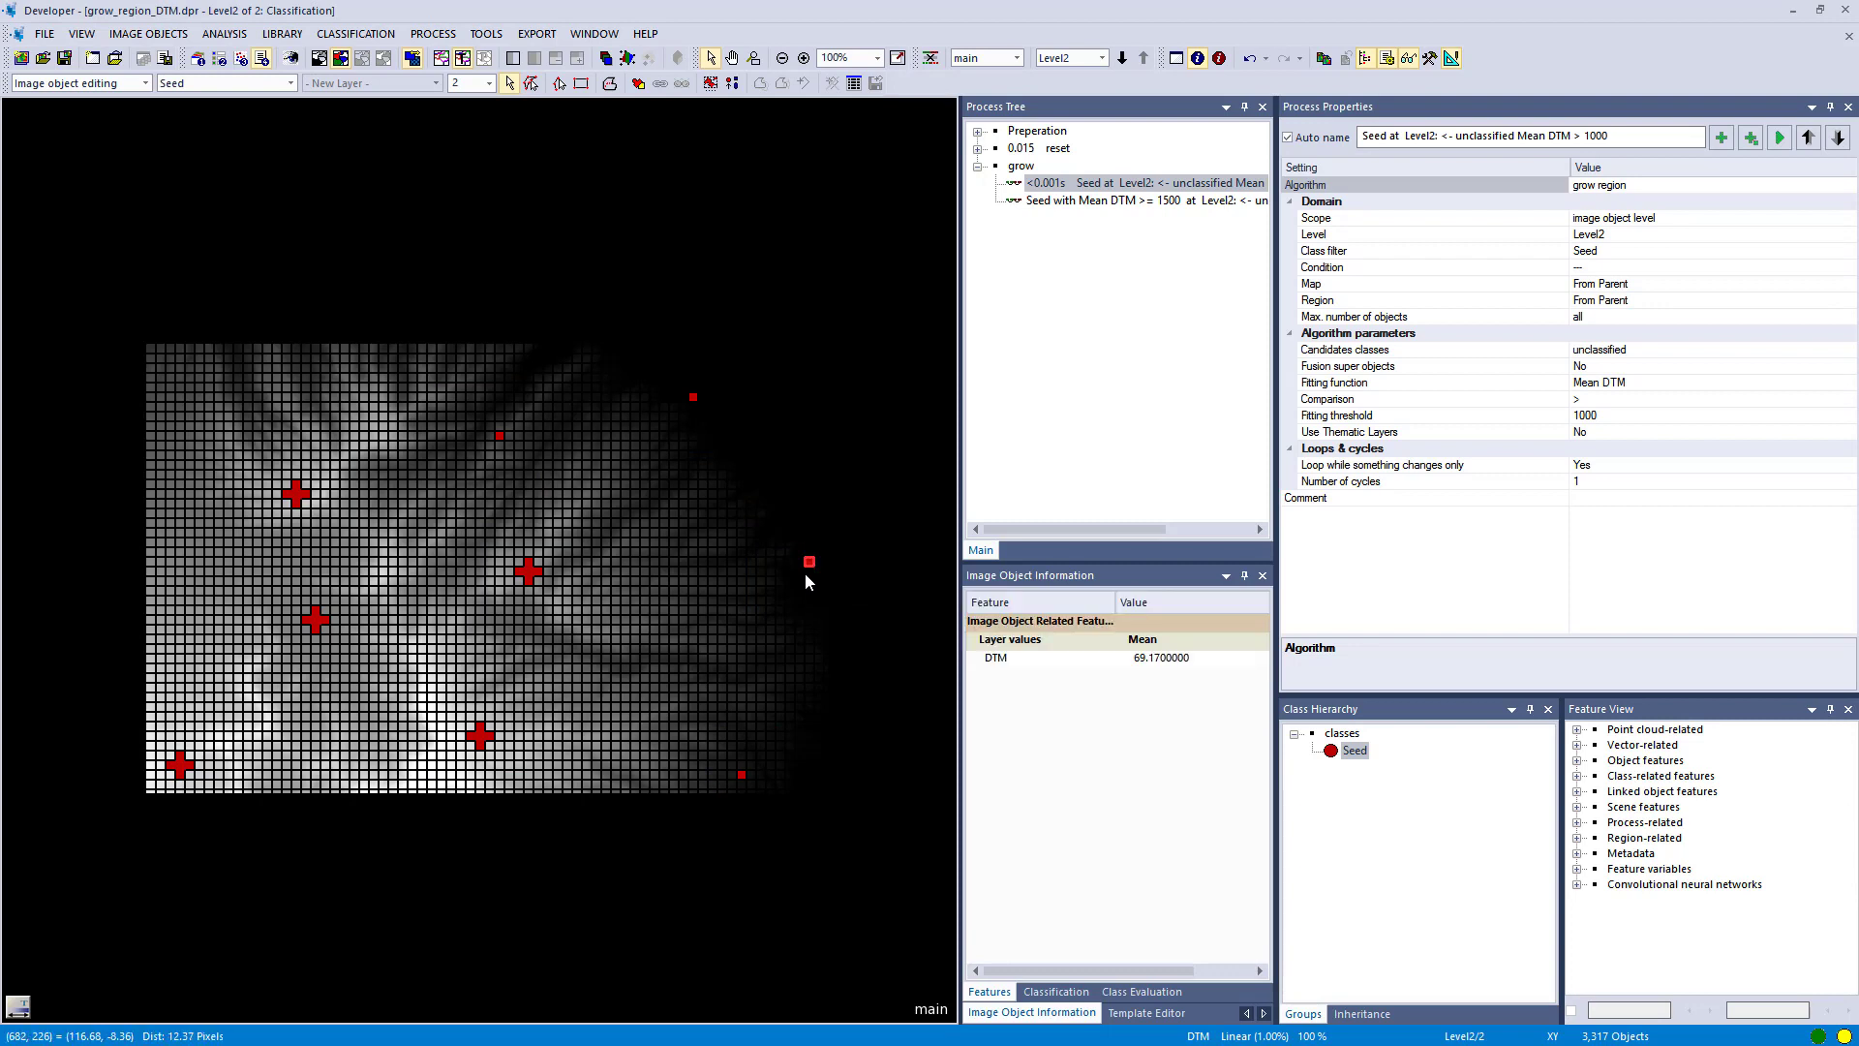
left_click(816, 566)
left_click(500, 439)
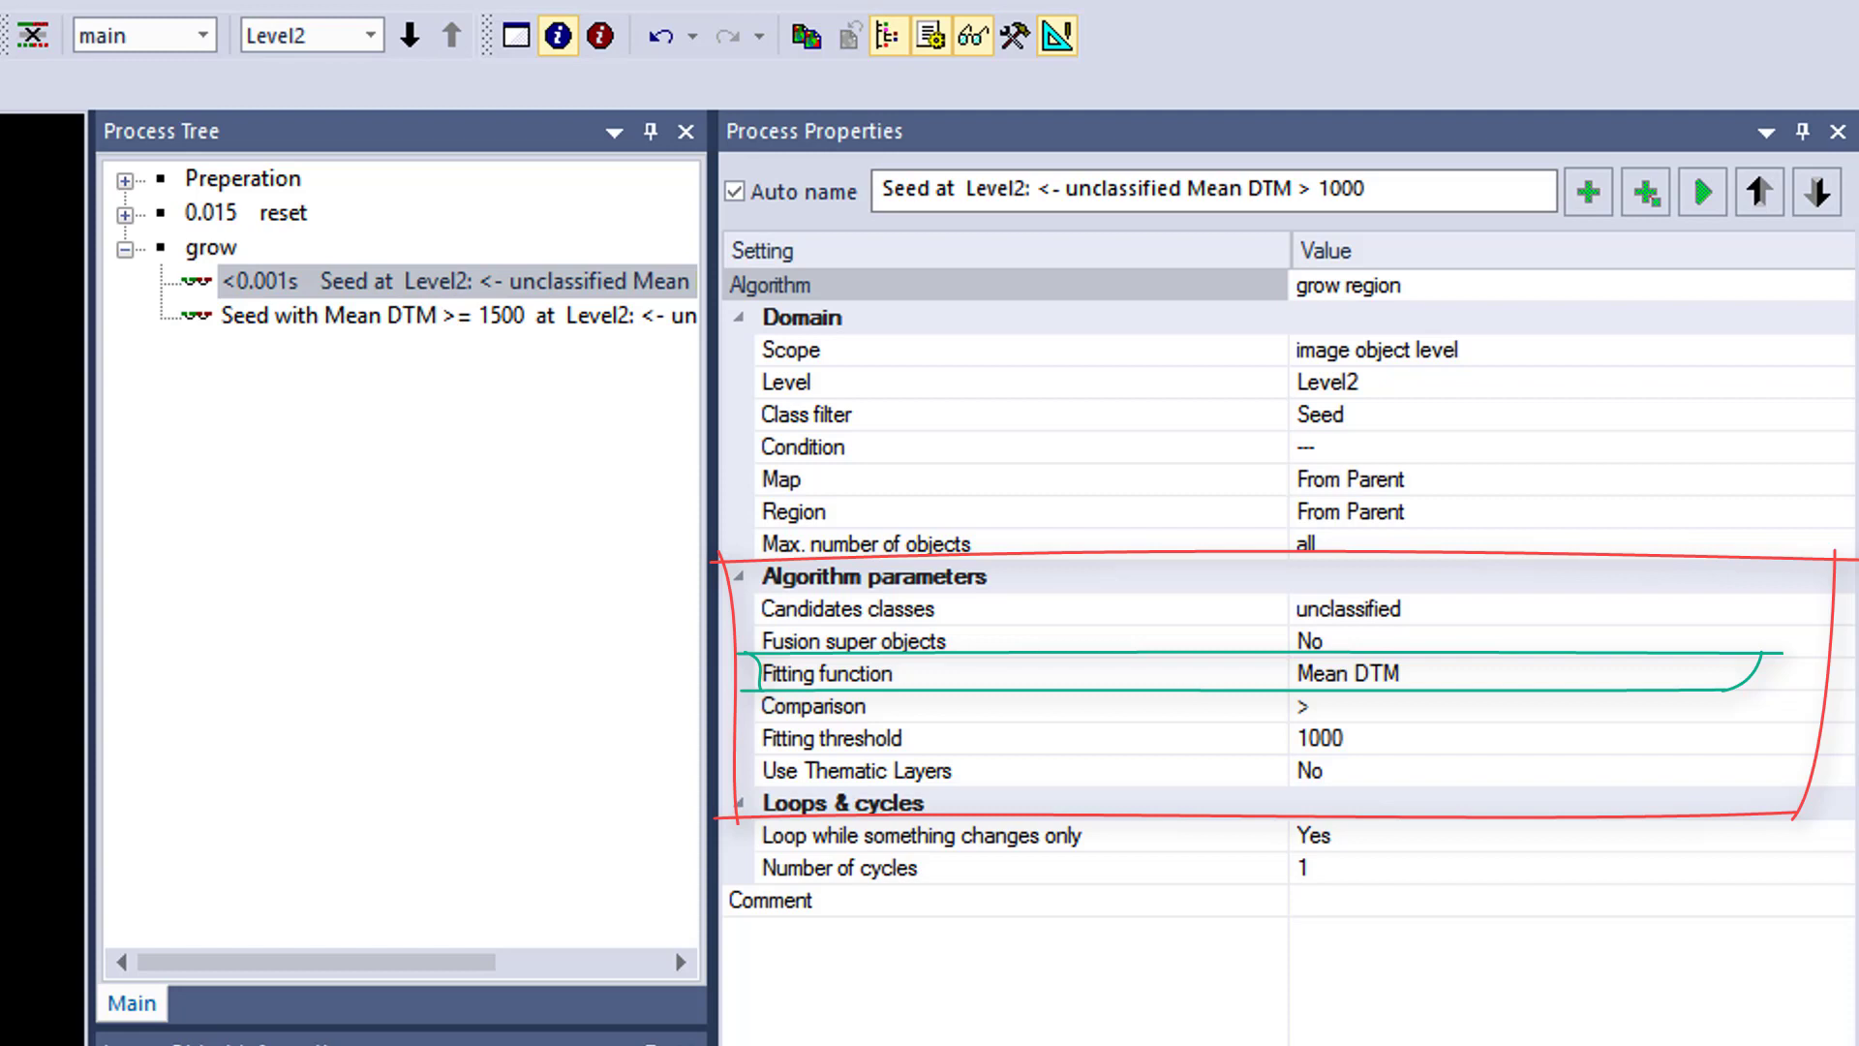
left_click_drag(762, 688, 1801, 689)
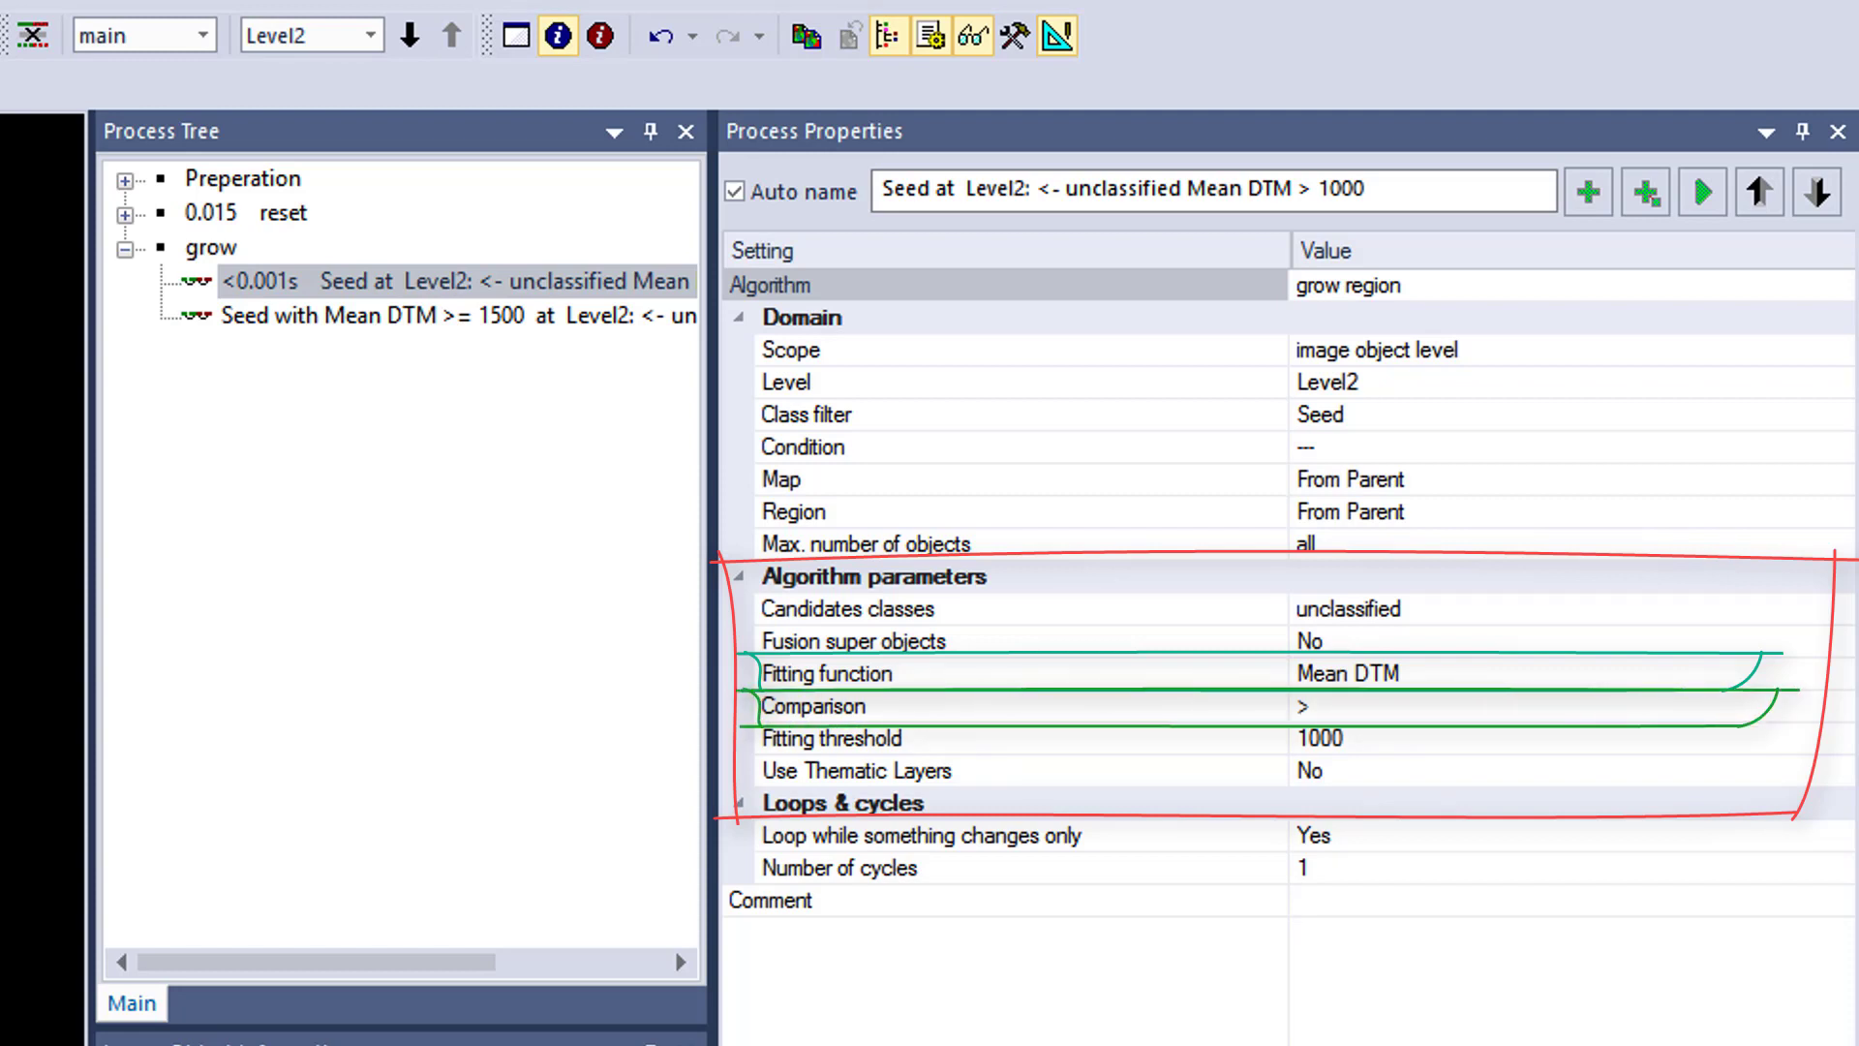
mouse_move(755, 718)
left_mouse_down()
mouse_move(1197, 756)
mouse_move(1743, 753)
mouse_move(1778, 719)
left_mouse_up()
left_click_drag(738, 721, 1801, 718)
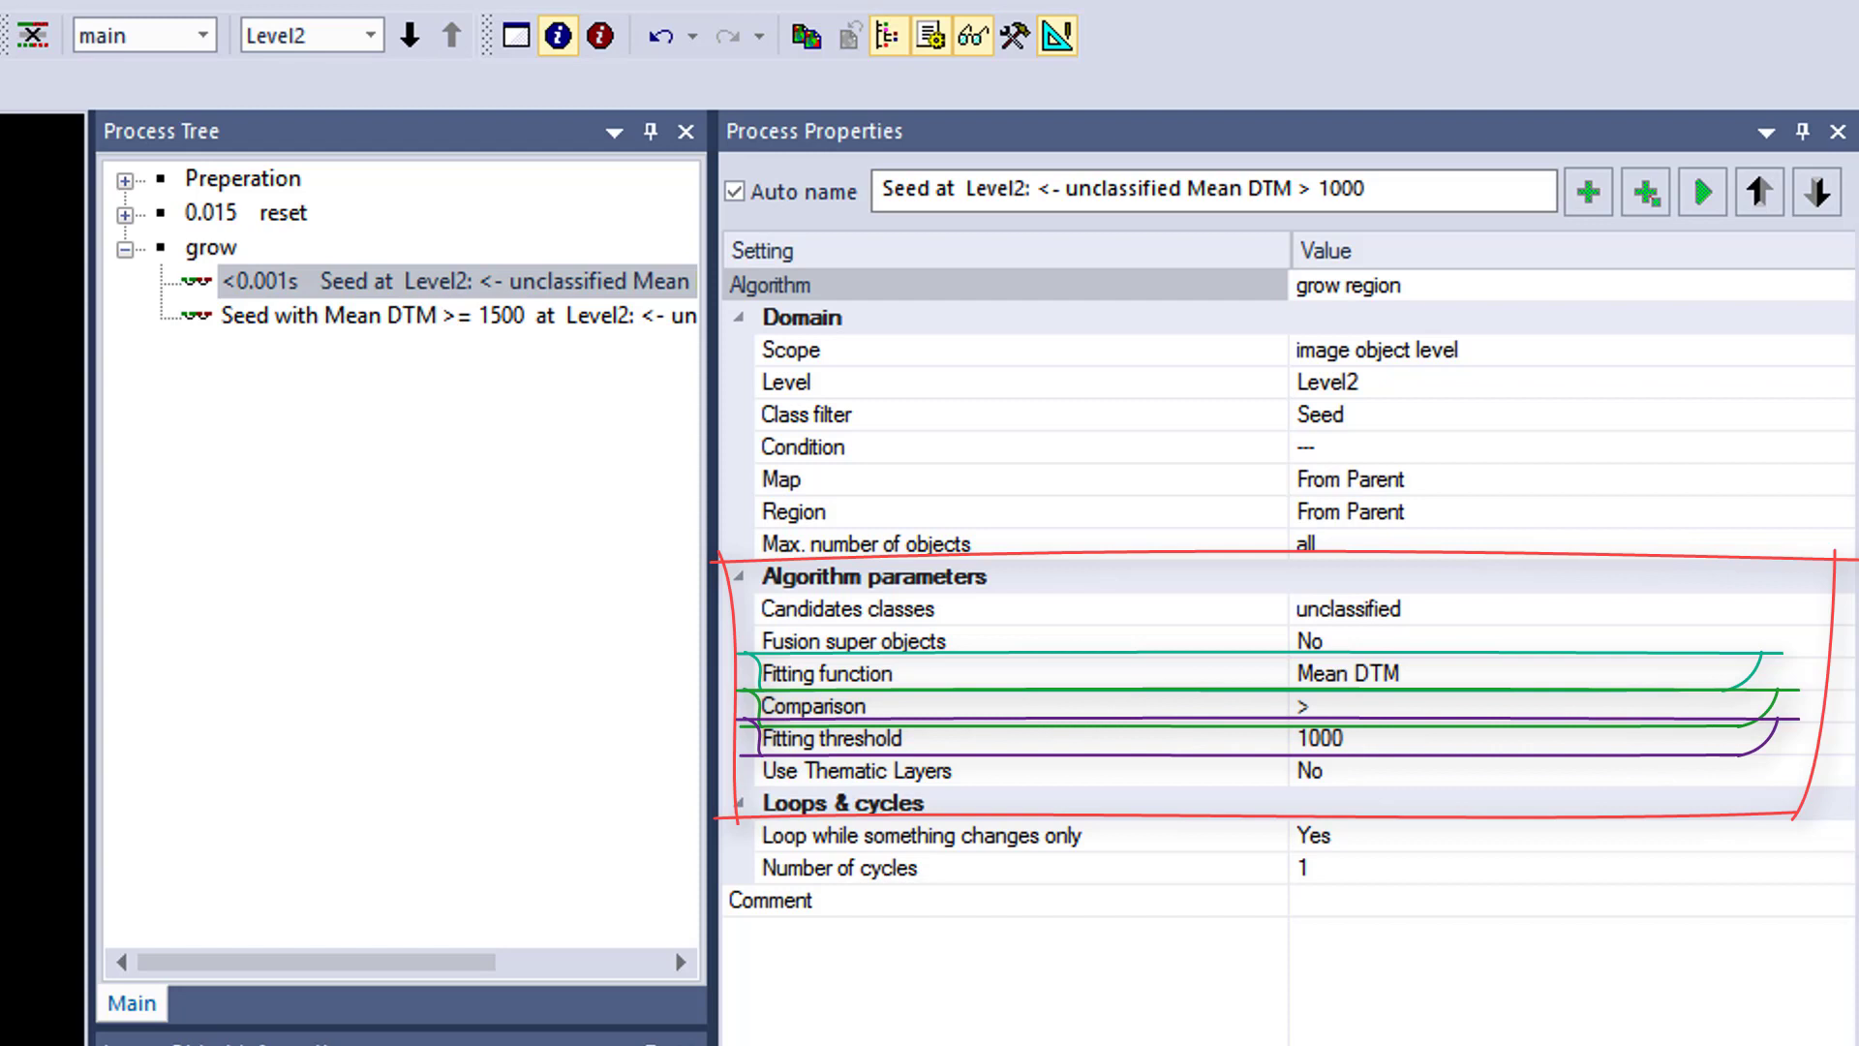
key("ctrl+z")
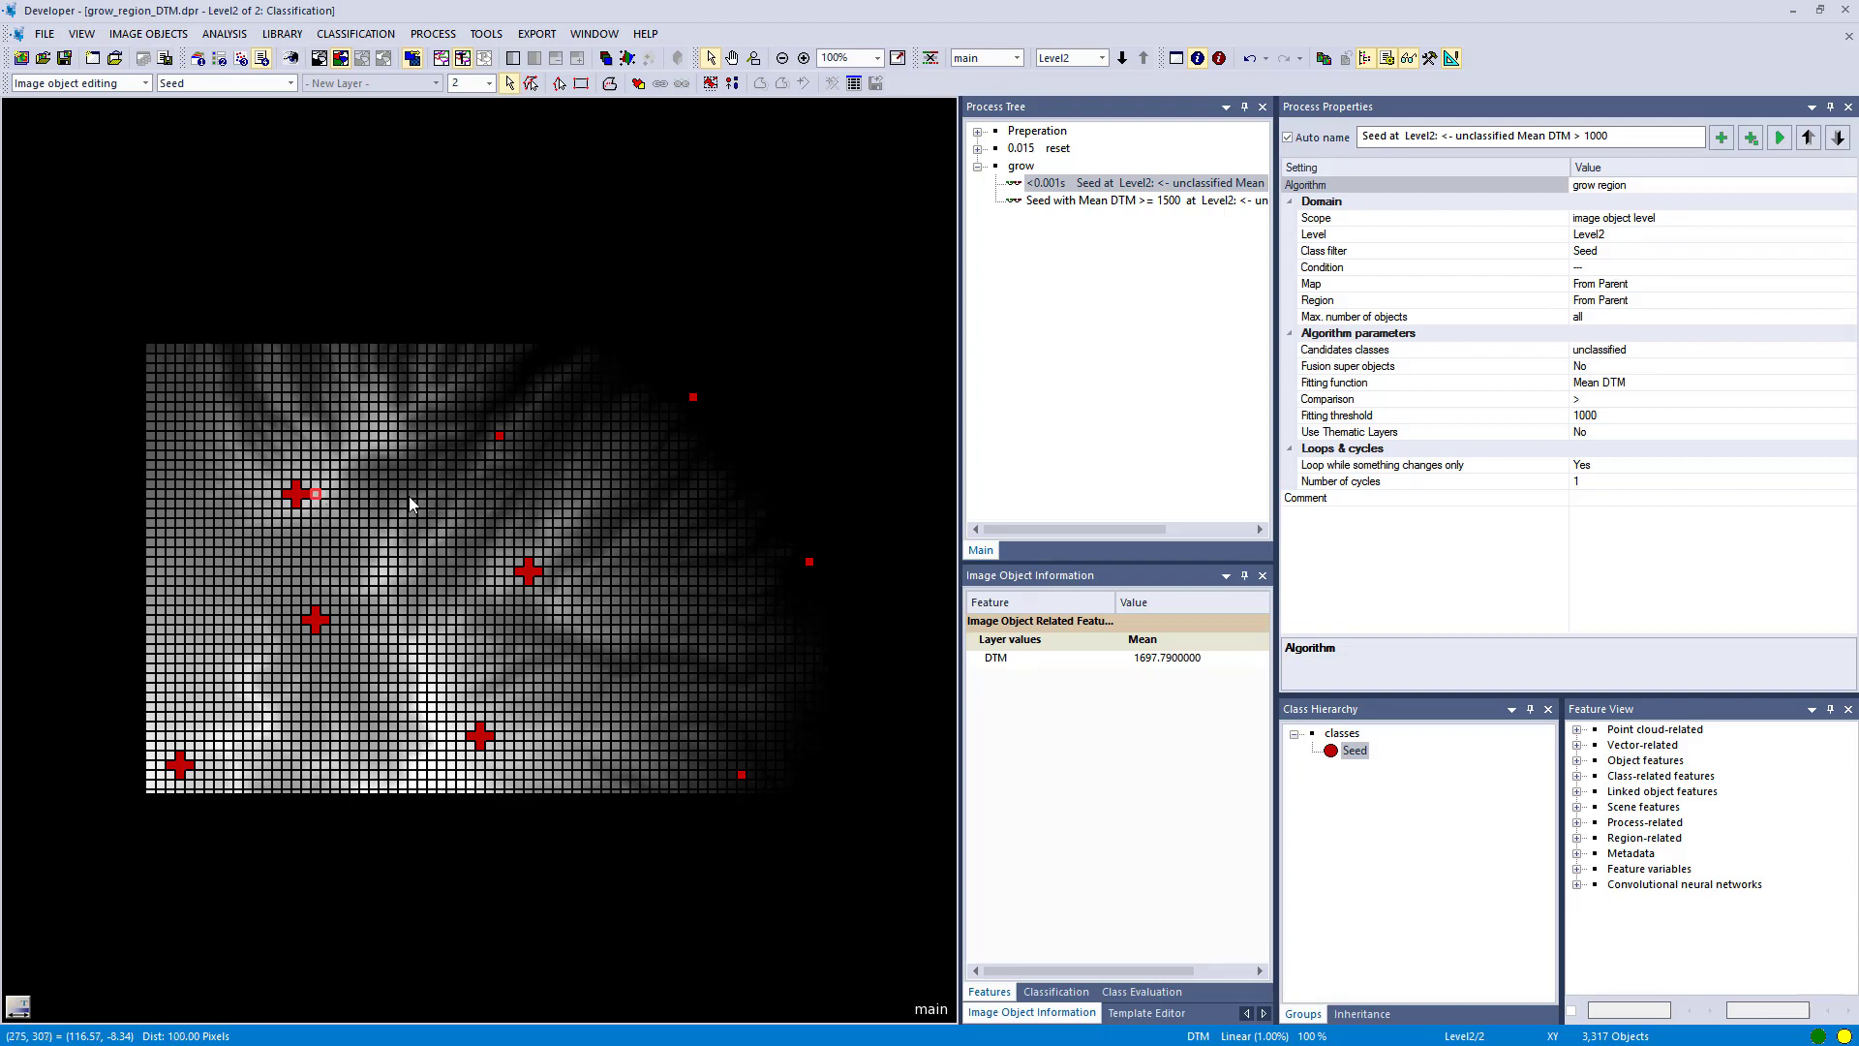
- Execute the Seed grow region step twice to spread the red seeds
left_click(1780, 138)
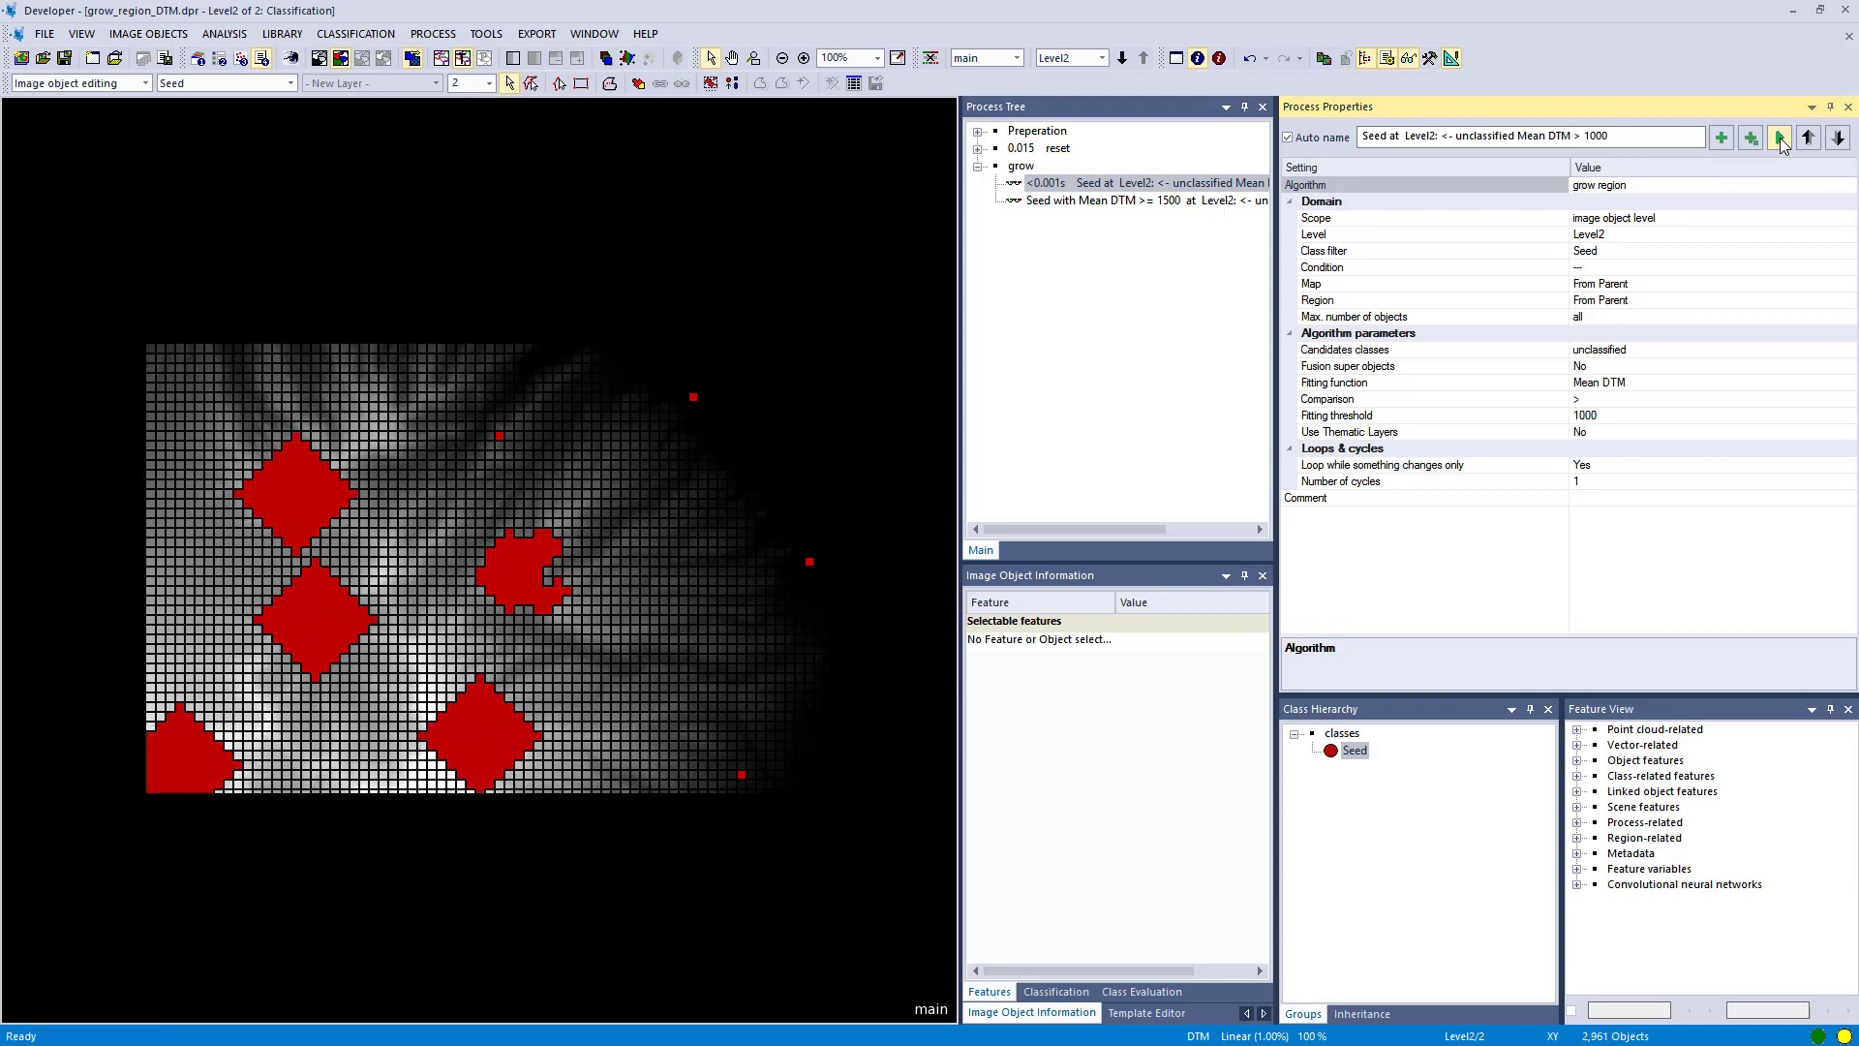
left_click(1779, 139)
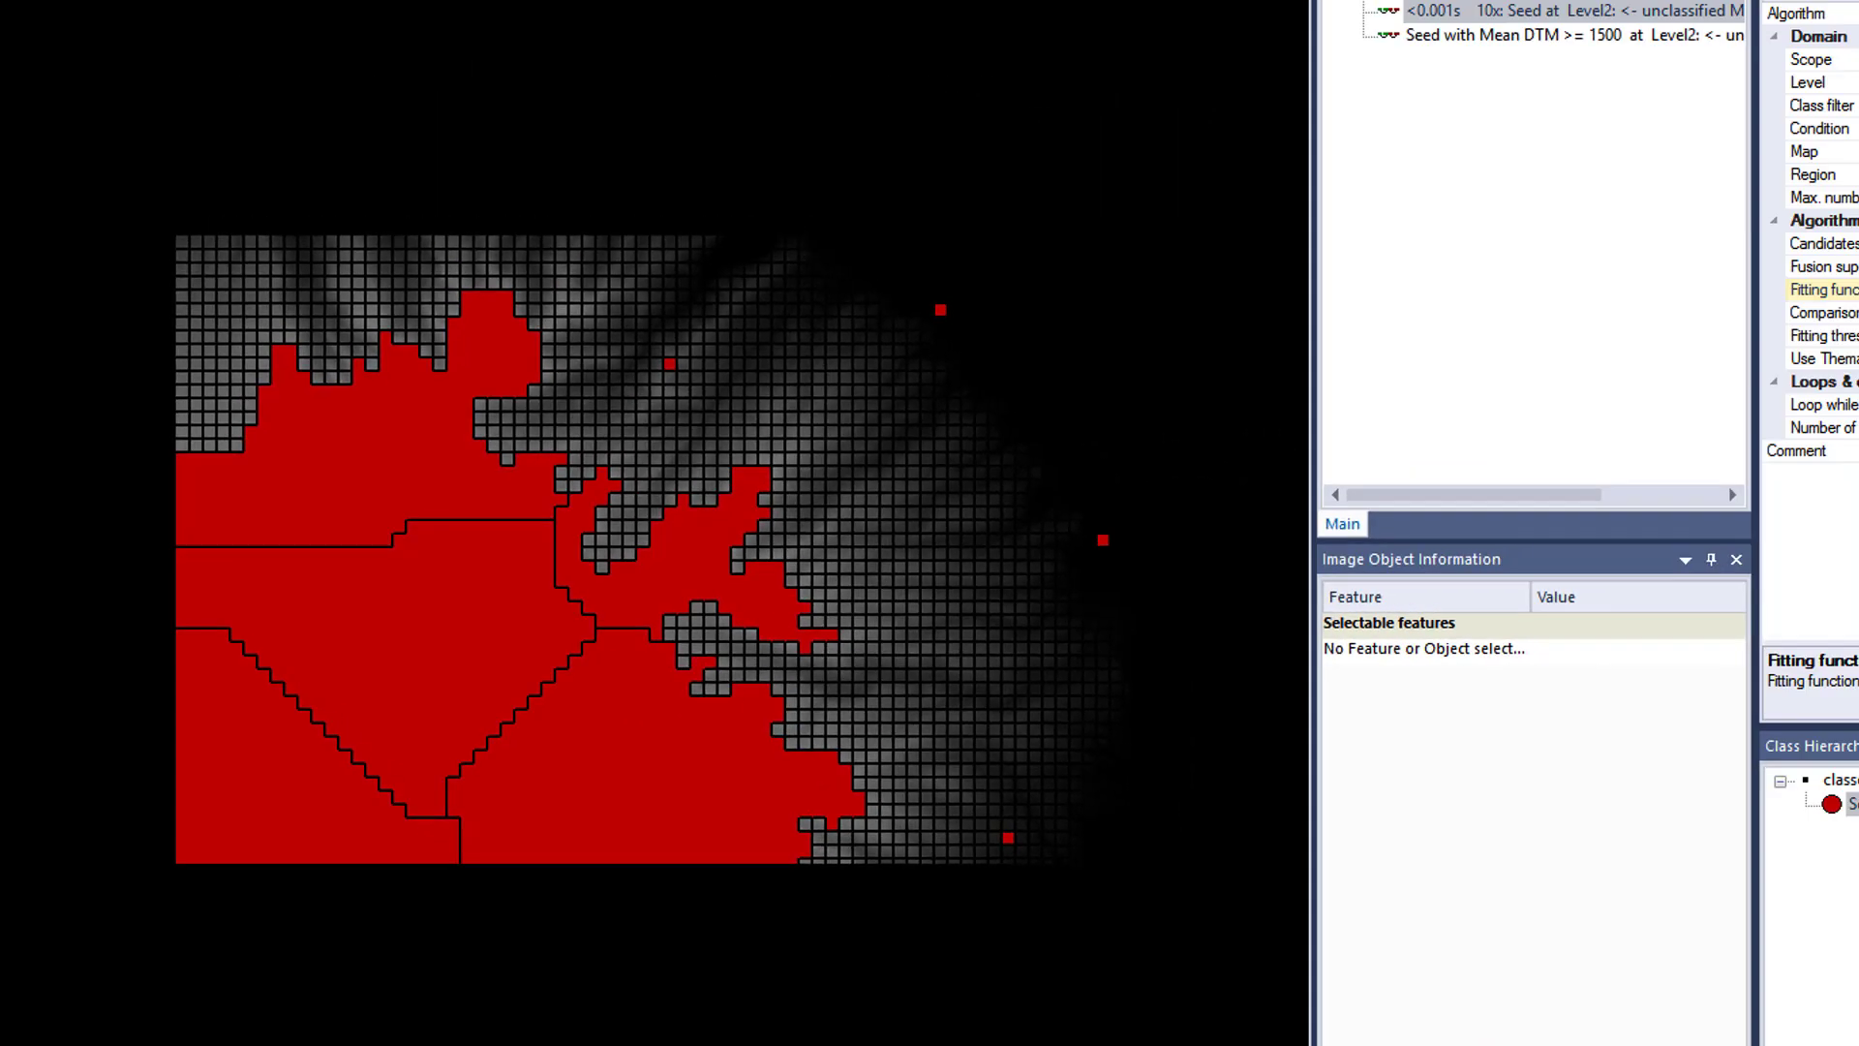
- Reset the image objects back to the original red seeds
right_click(1035, 147)
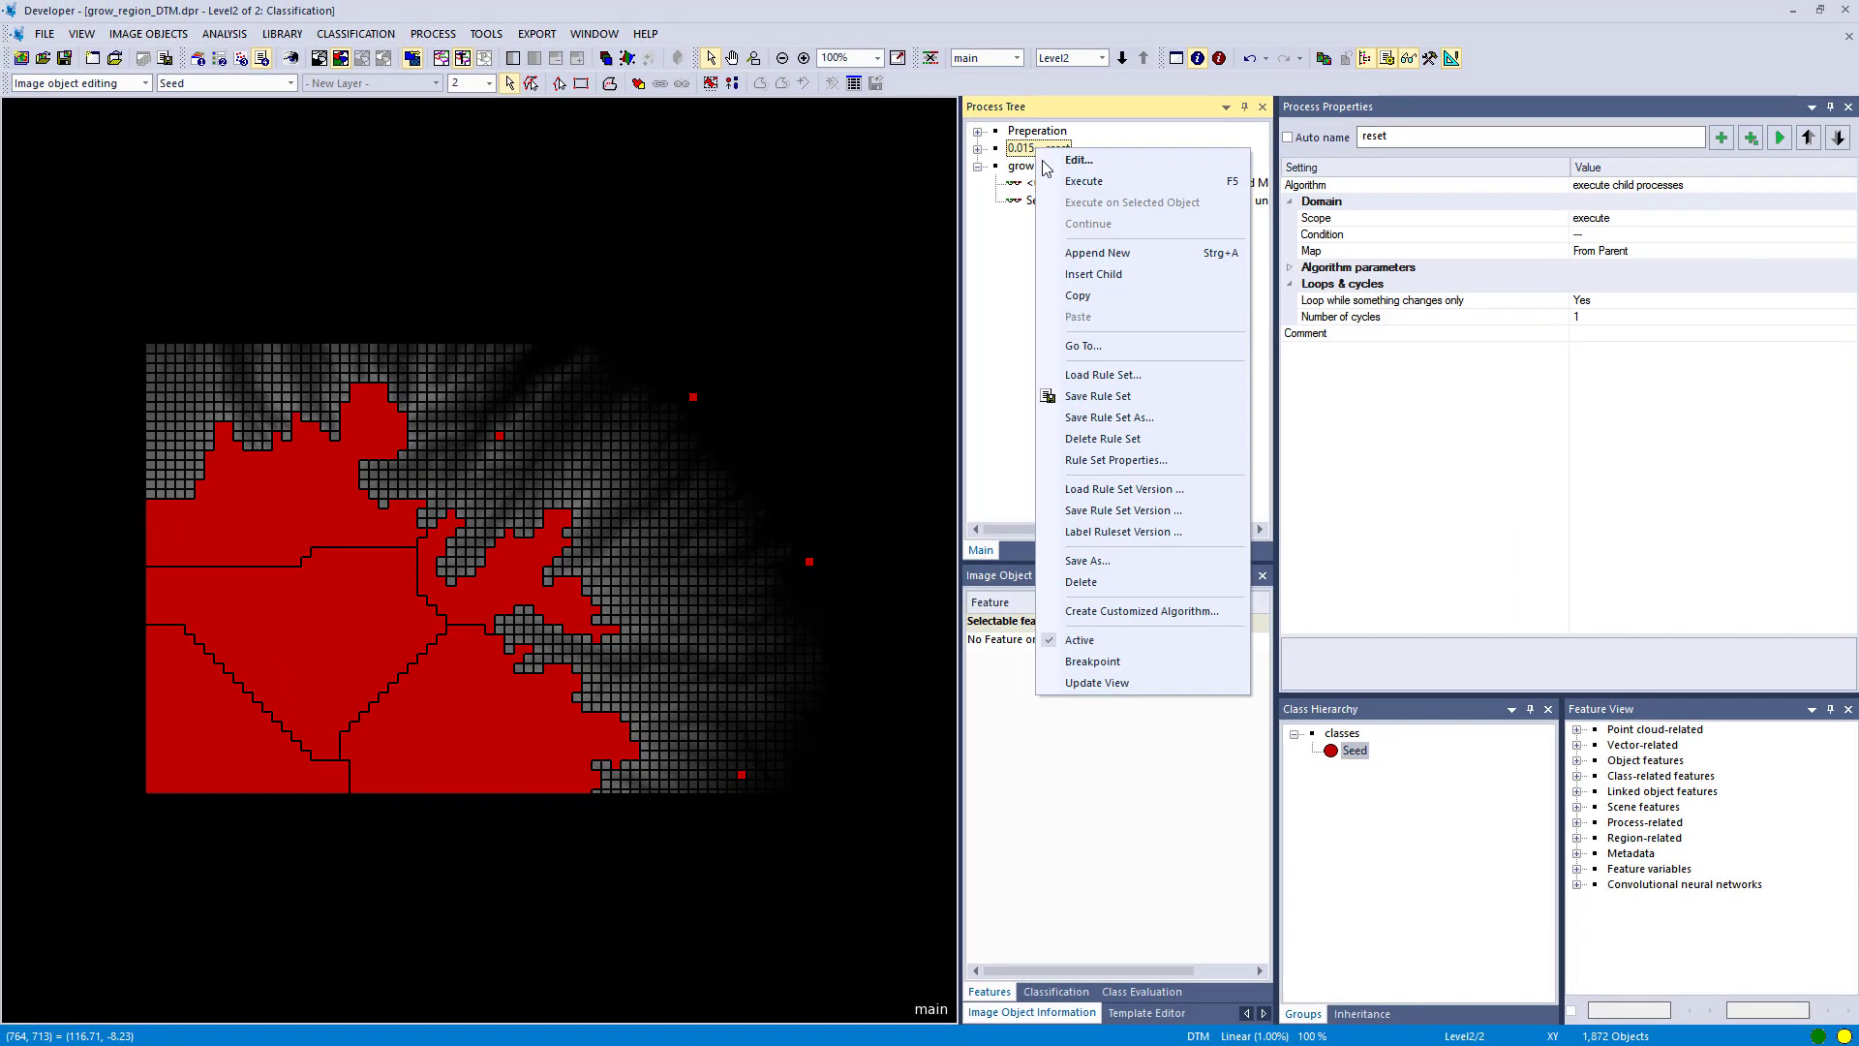
left_click(1052, 185)
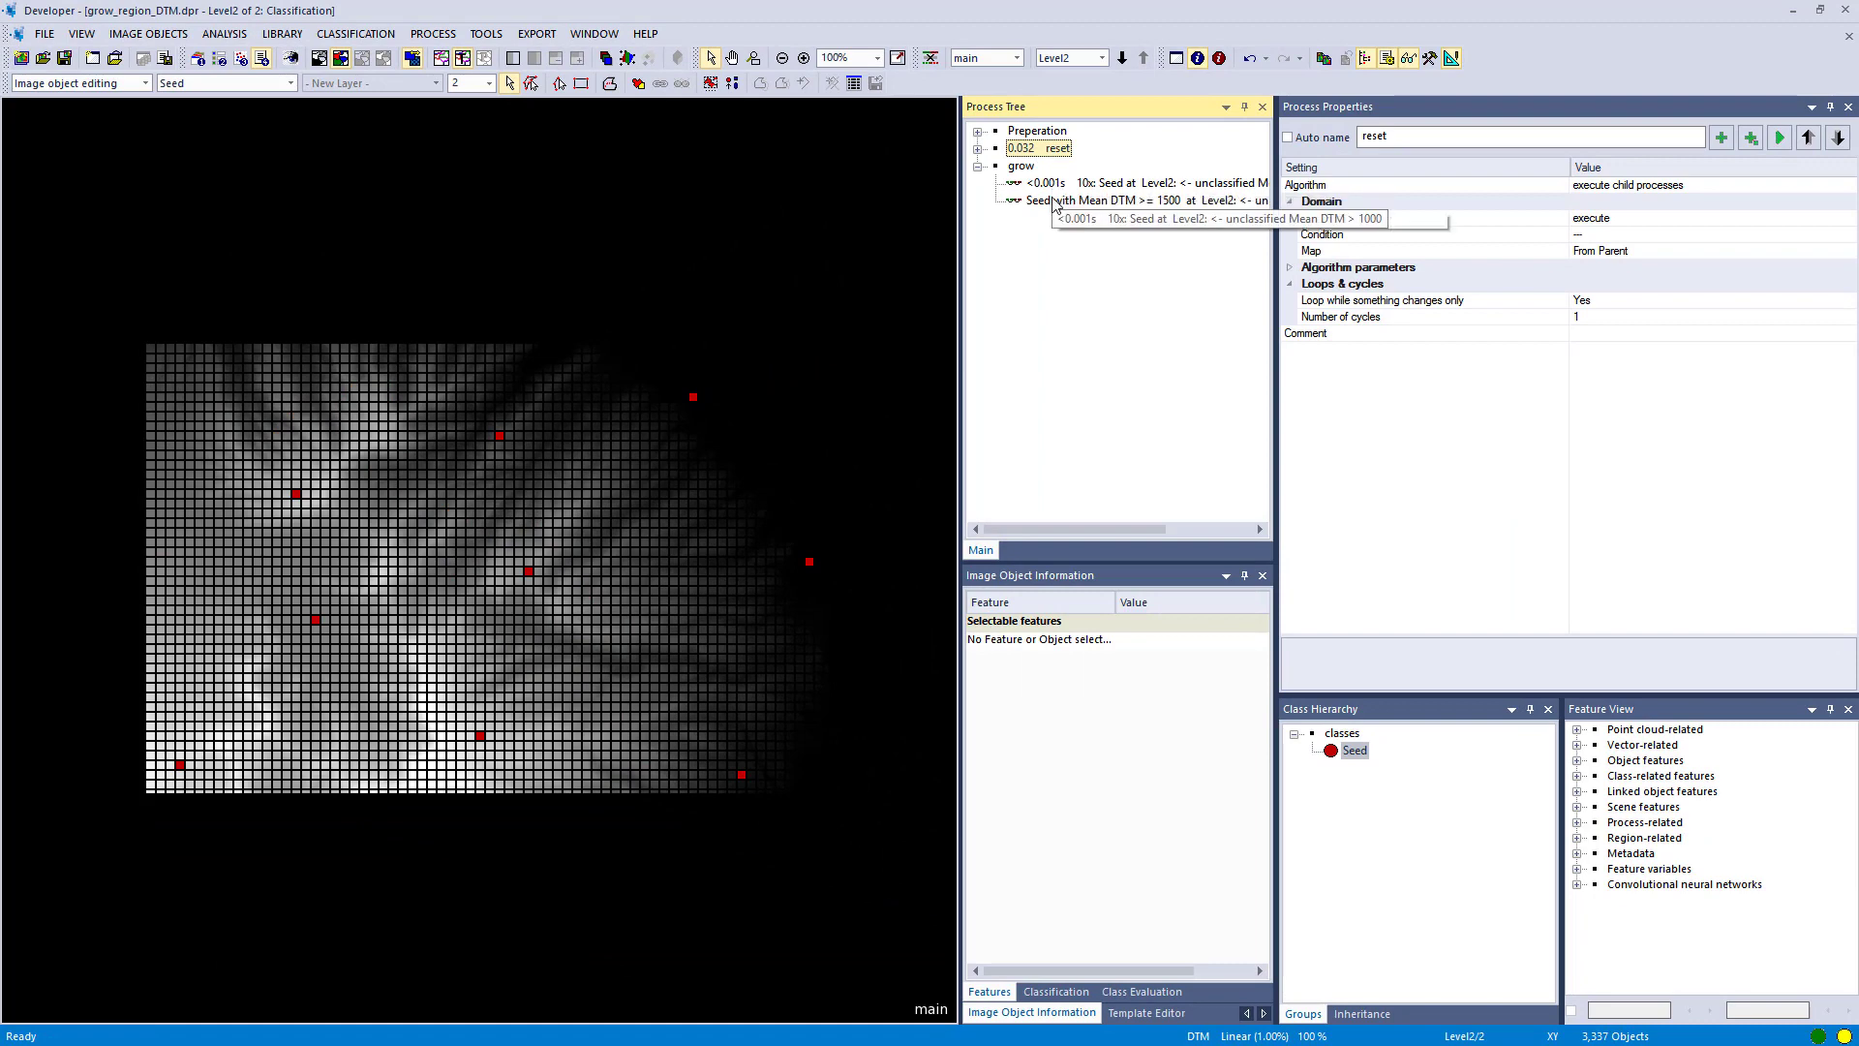
left_click(1052, 200)
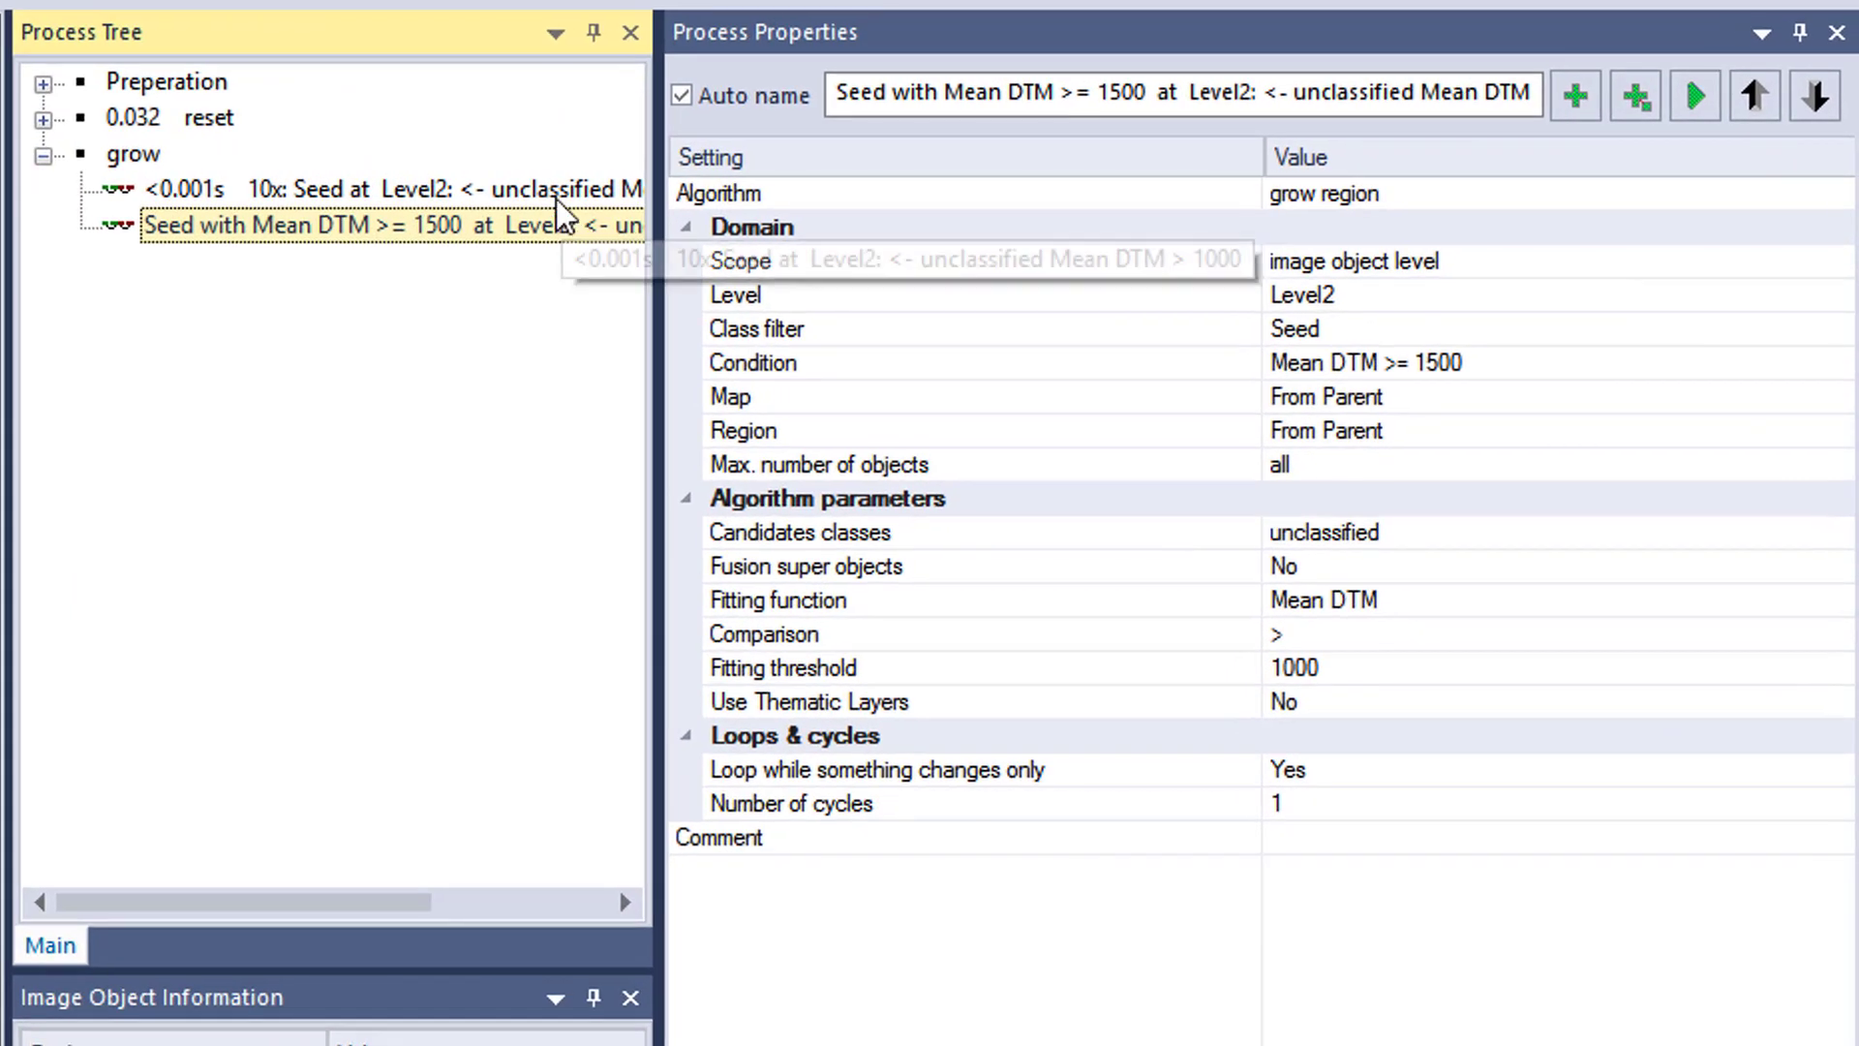
- Compare the 10-cycle growth step with the Mean DTM >= 1500 step, then run the latter
left_click(1178, 183)
left_click(1228, 202)
key("Up")
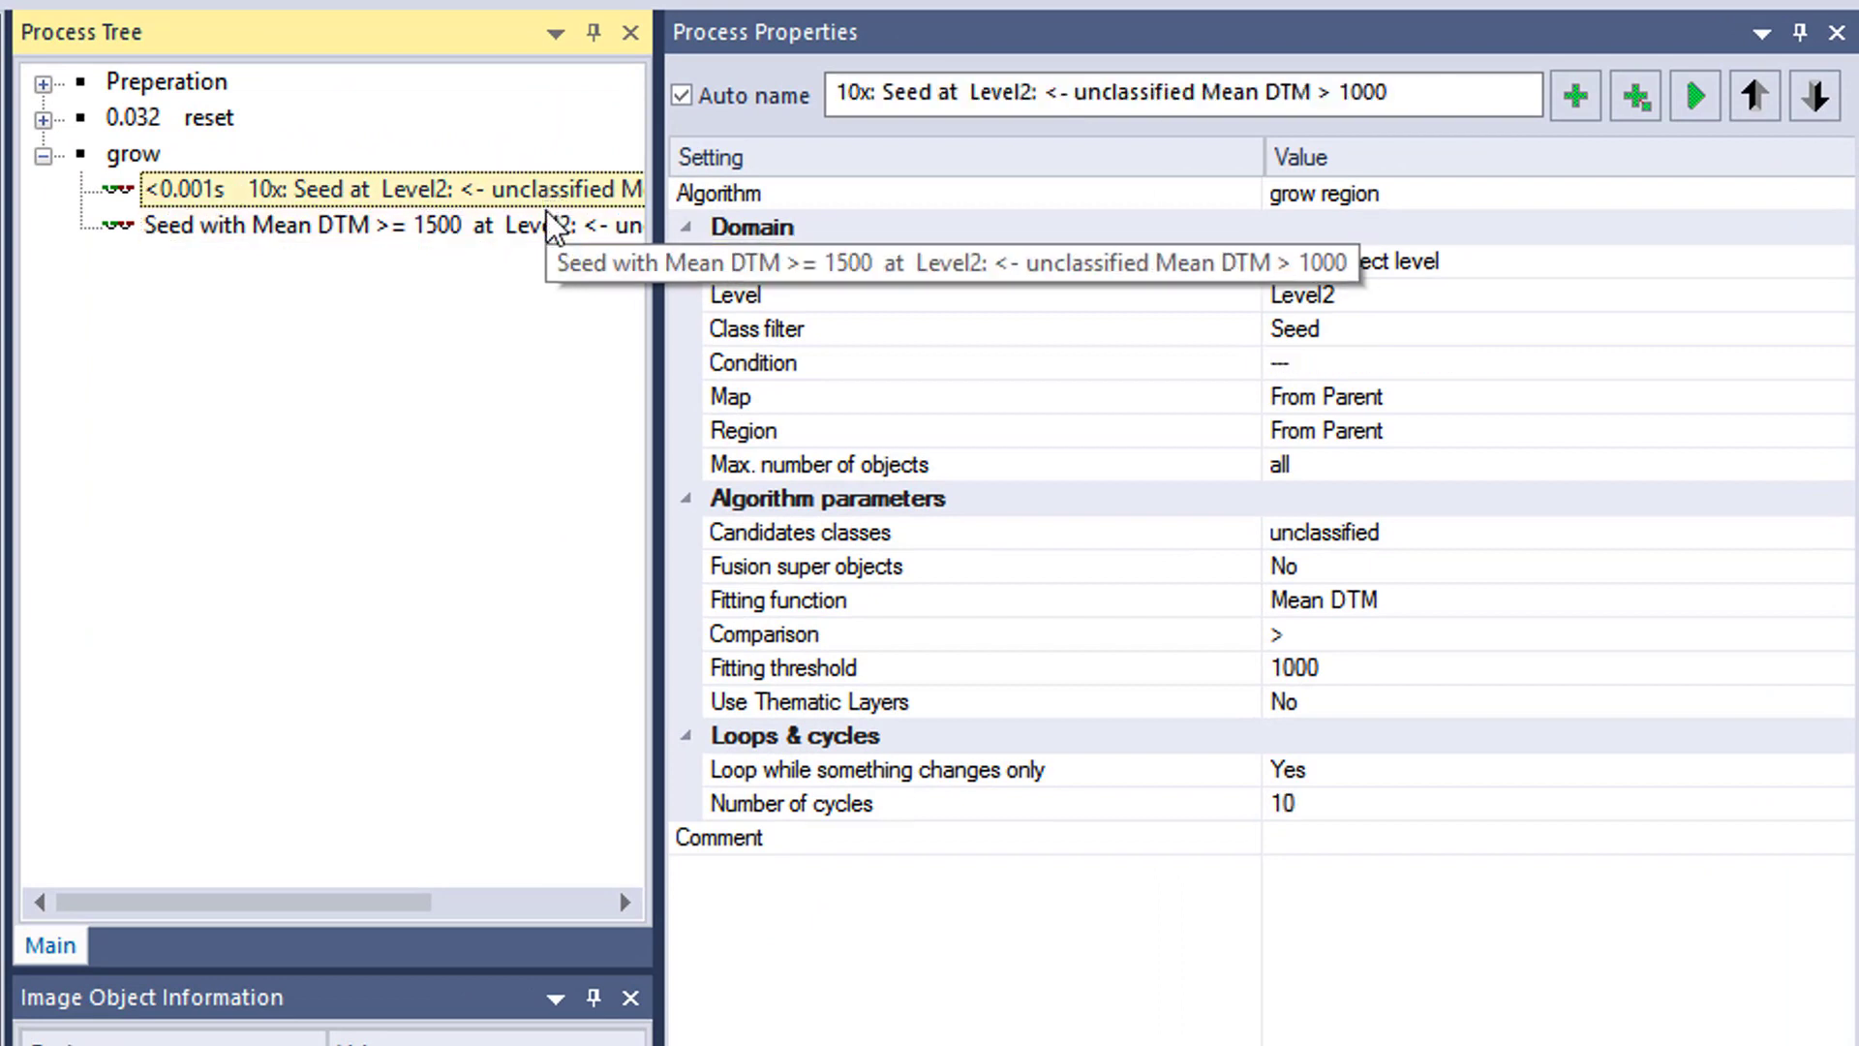
key("Down")
key("Up")
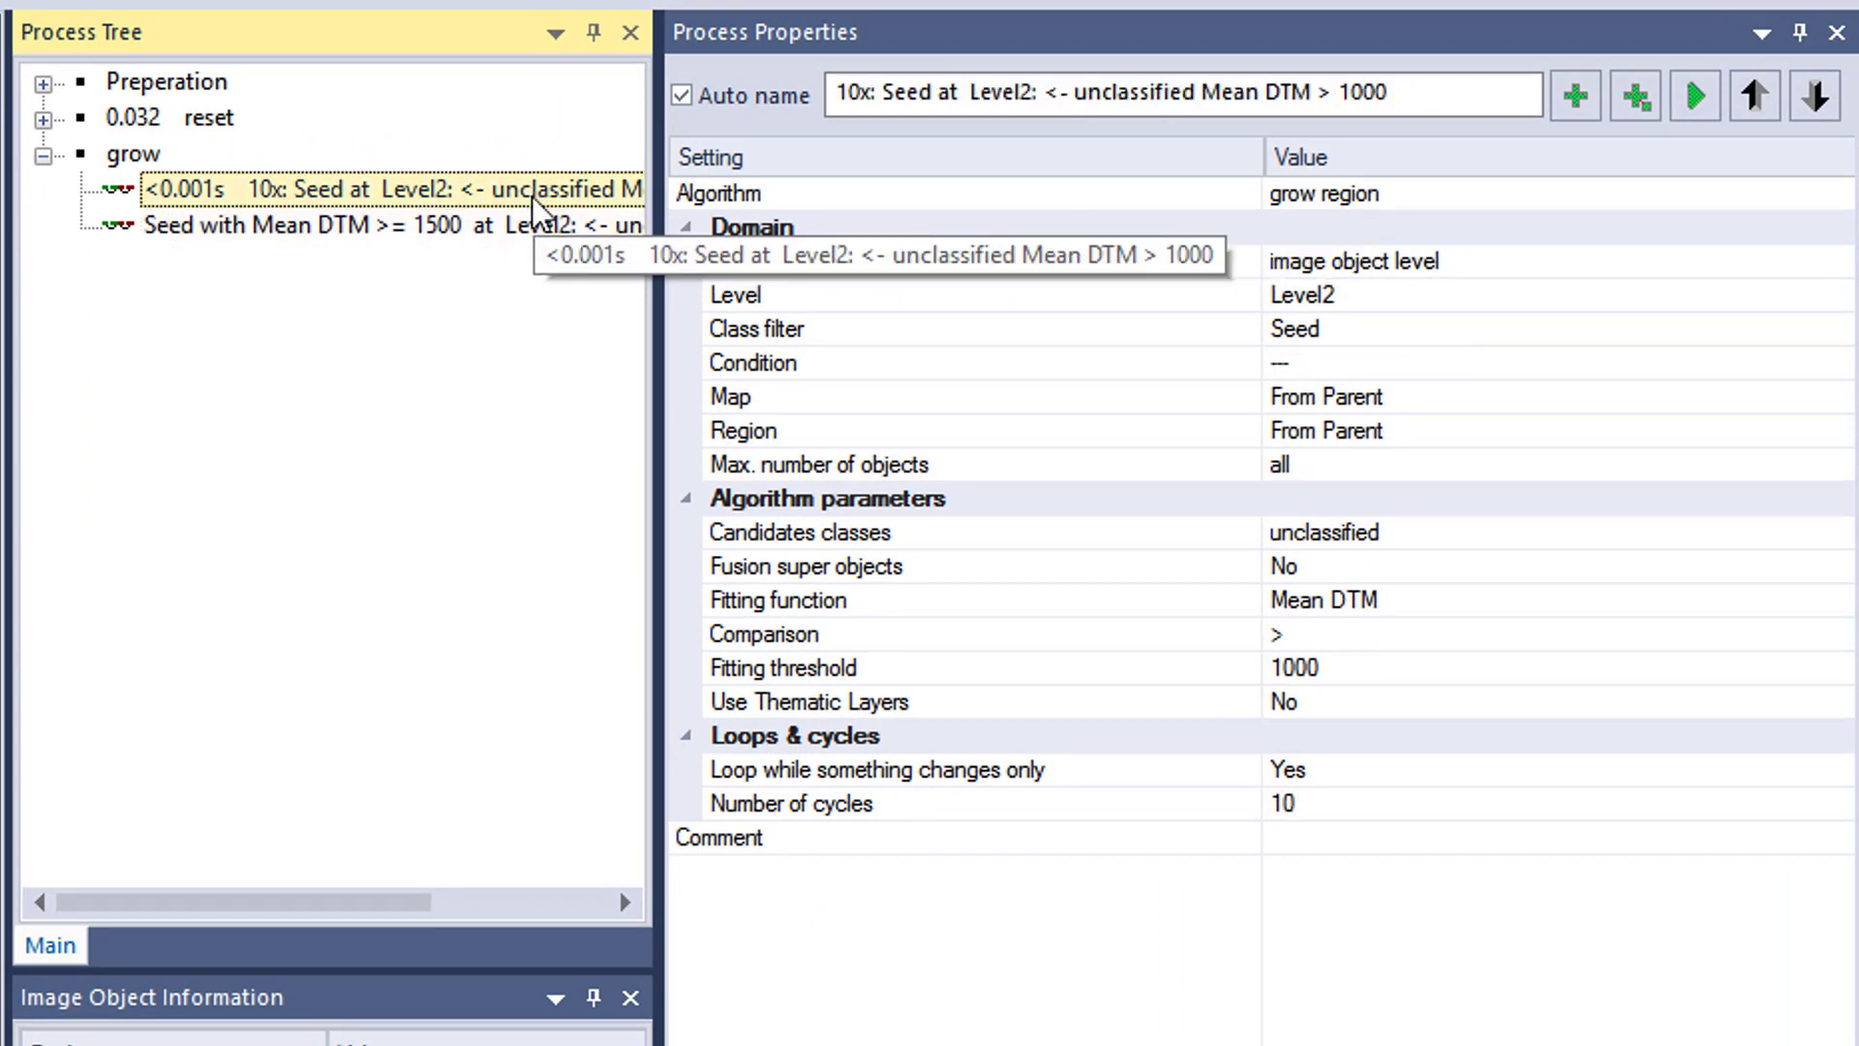
key("Down")
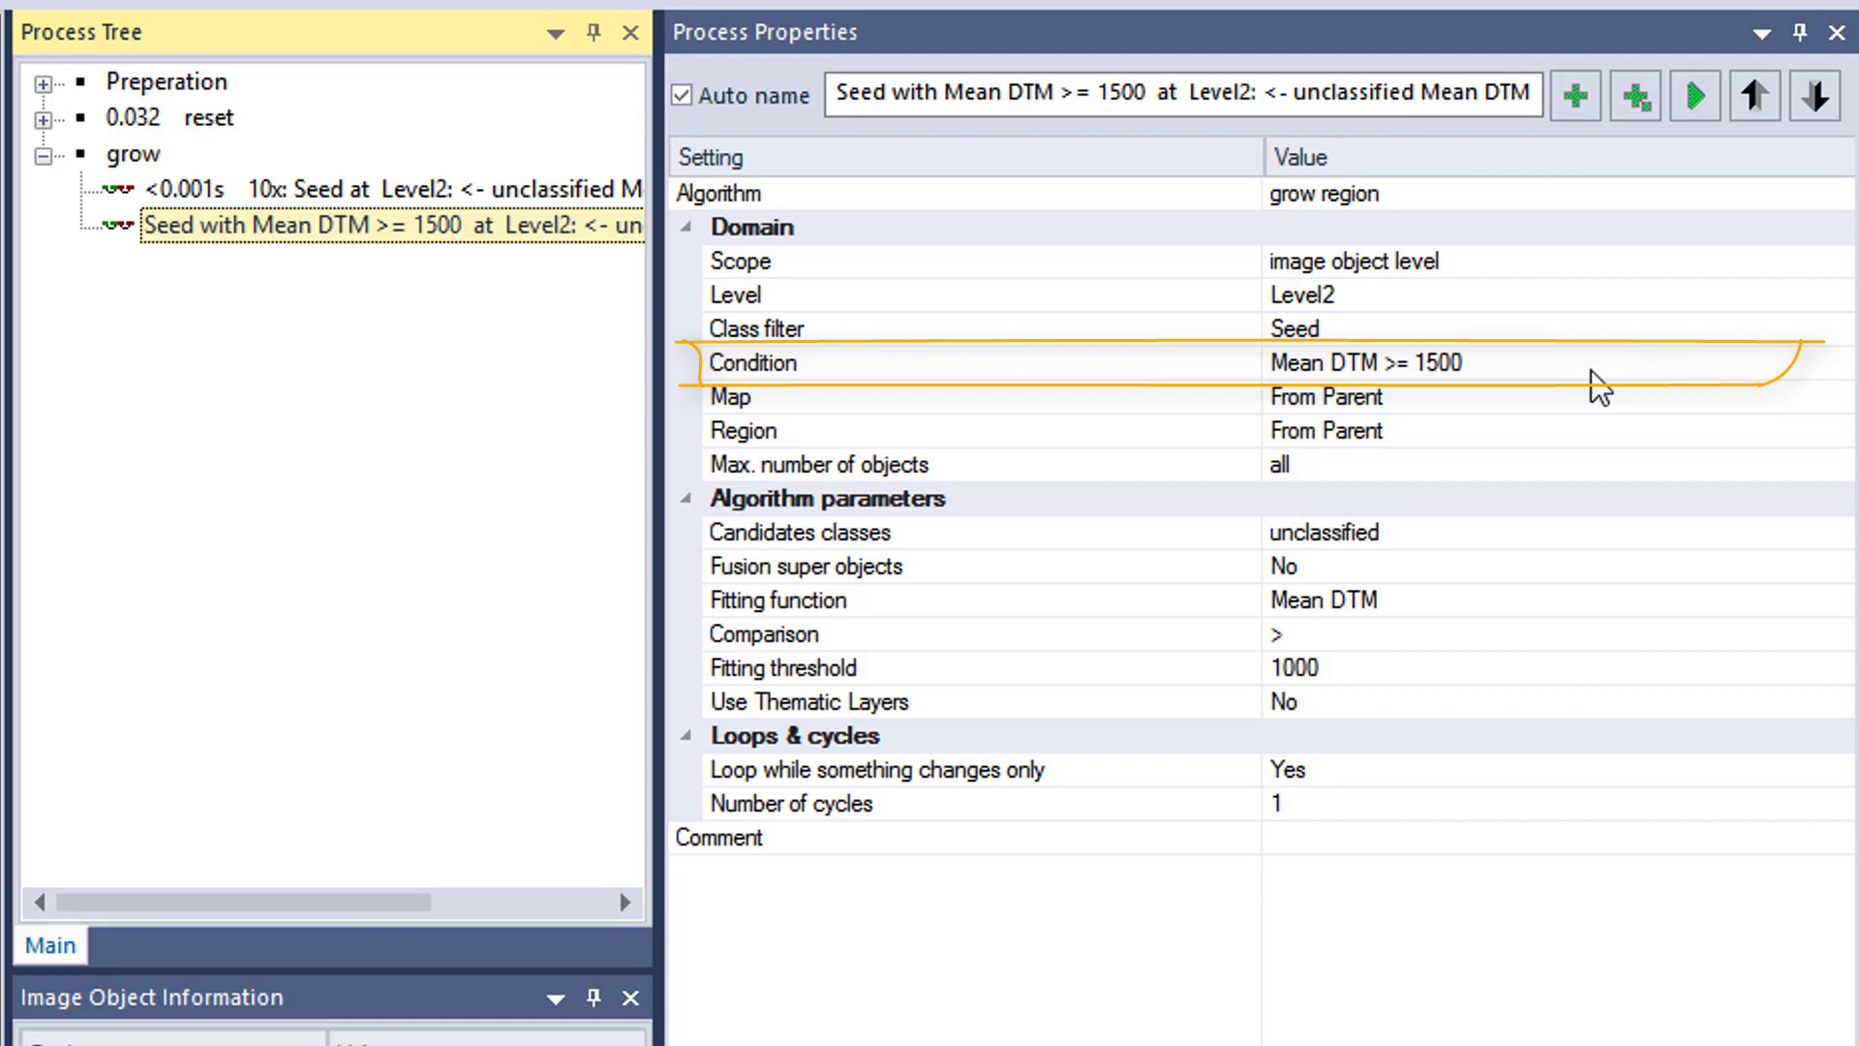
left_click(1696, 96)
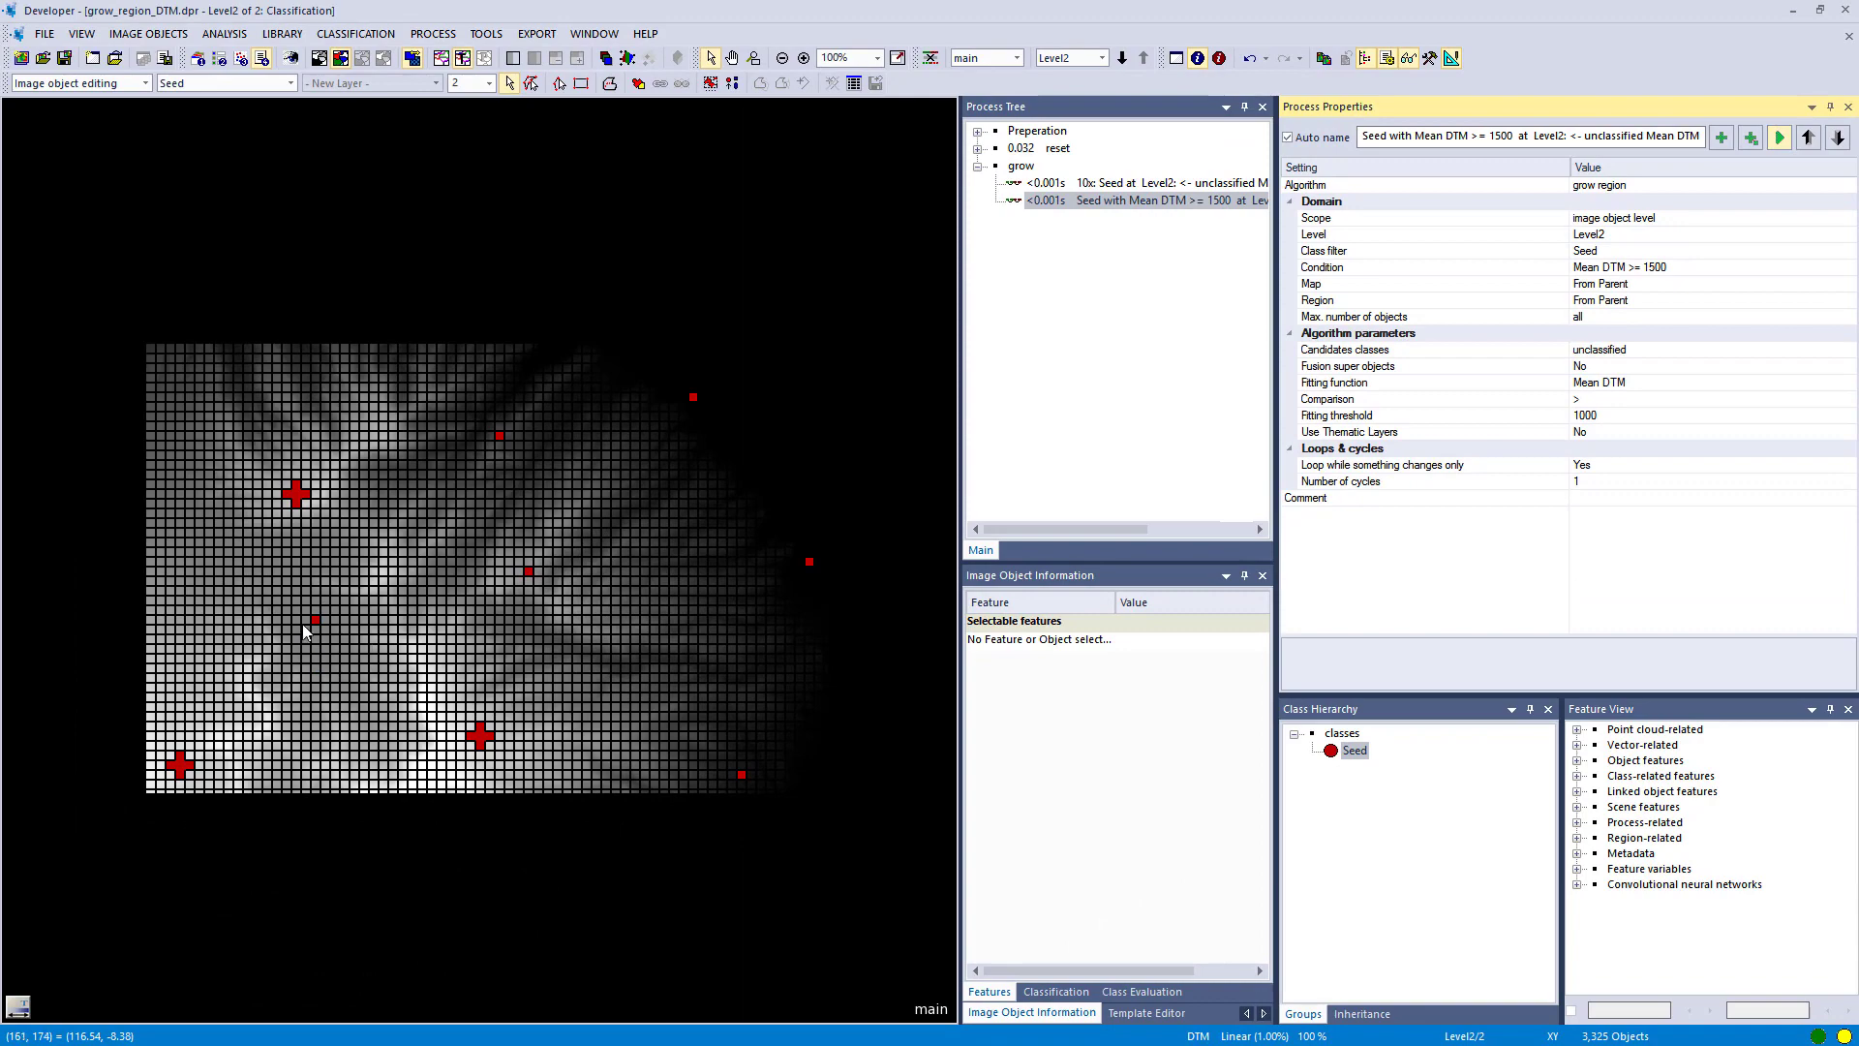
- Rerun the Mean DTM >= 1500 growth, dismiss the empty-domain message, and check the red regions' DTM means
left_click(313, 620)
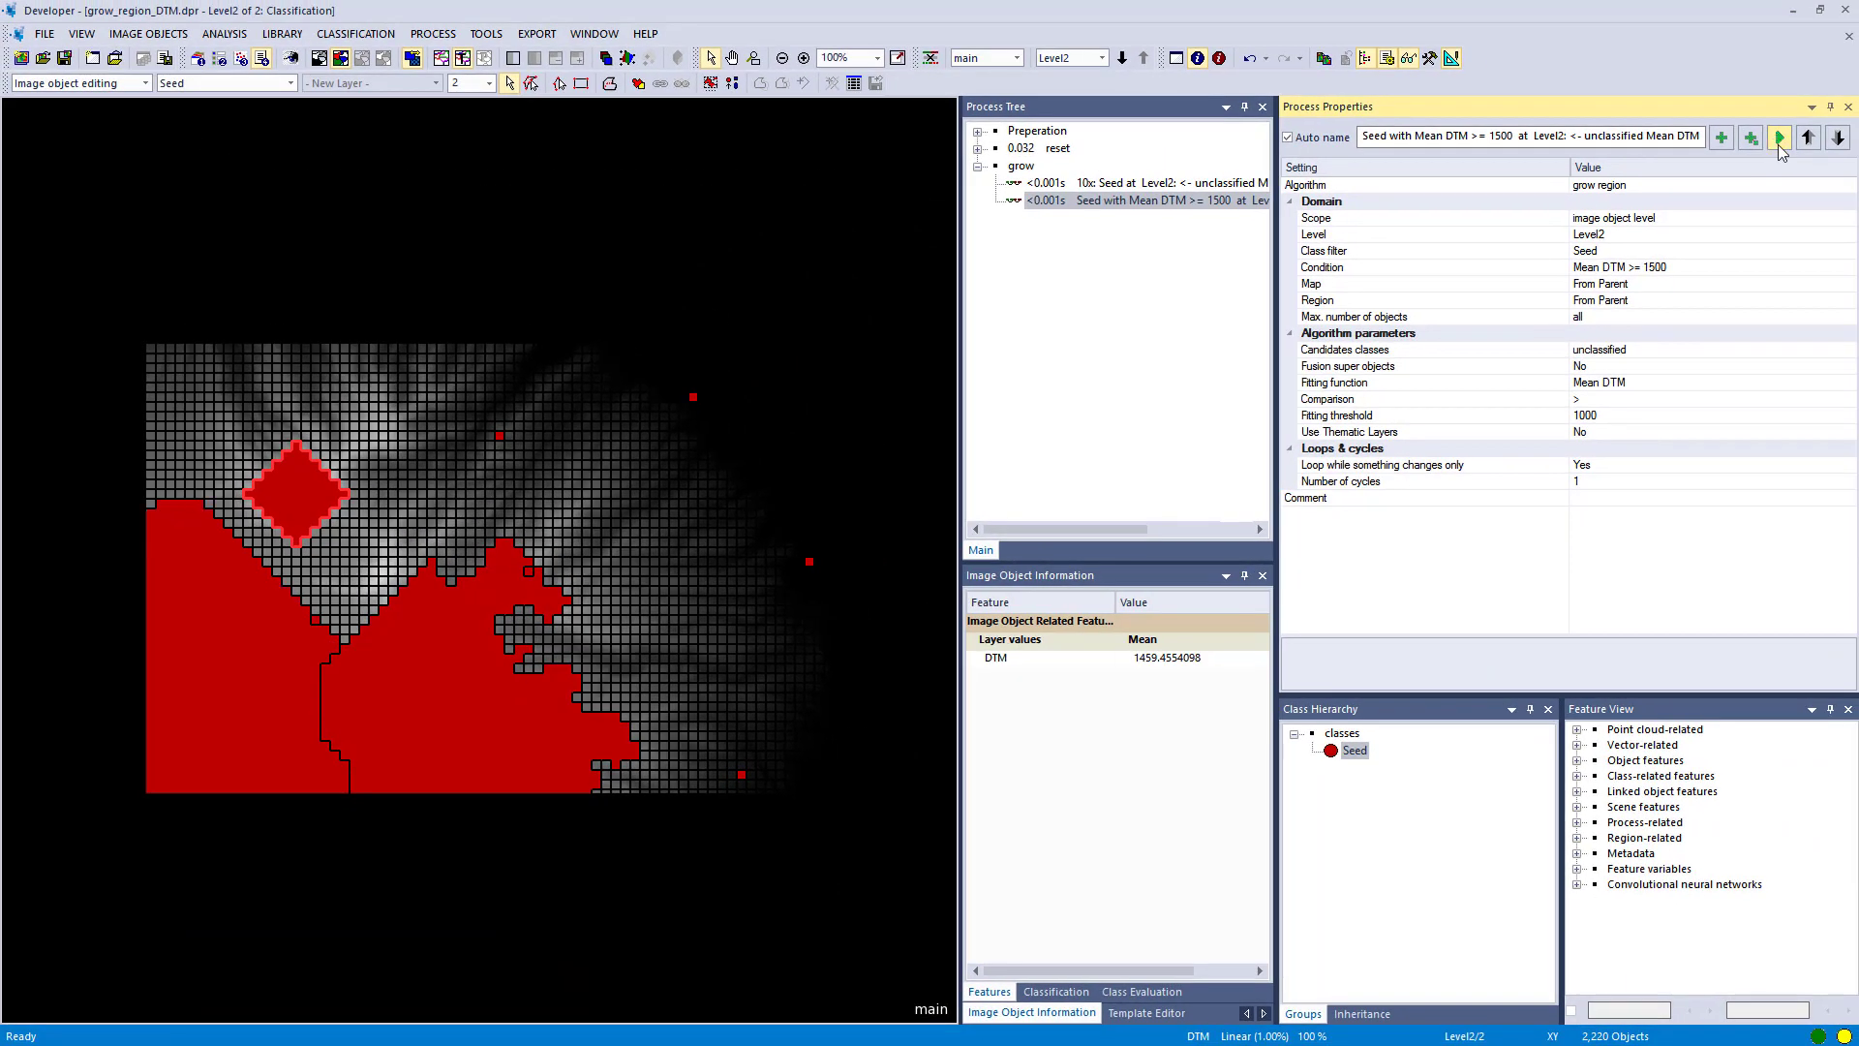
left_click(1779, 139)
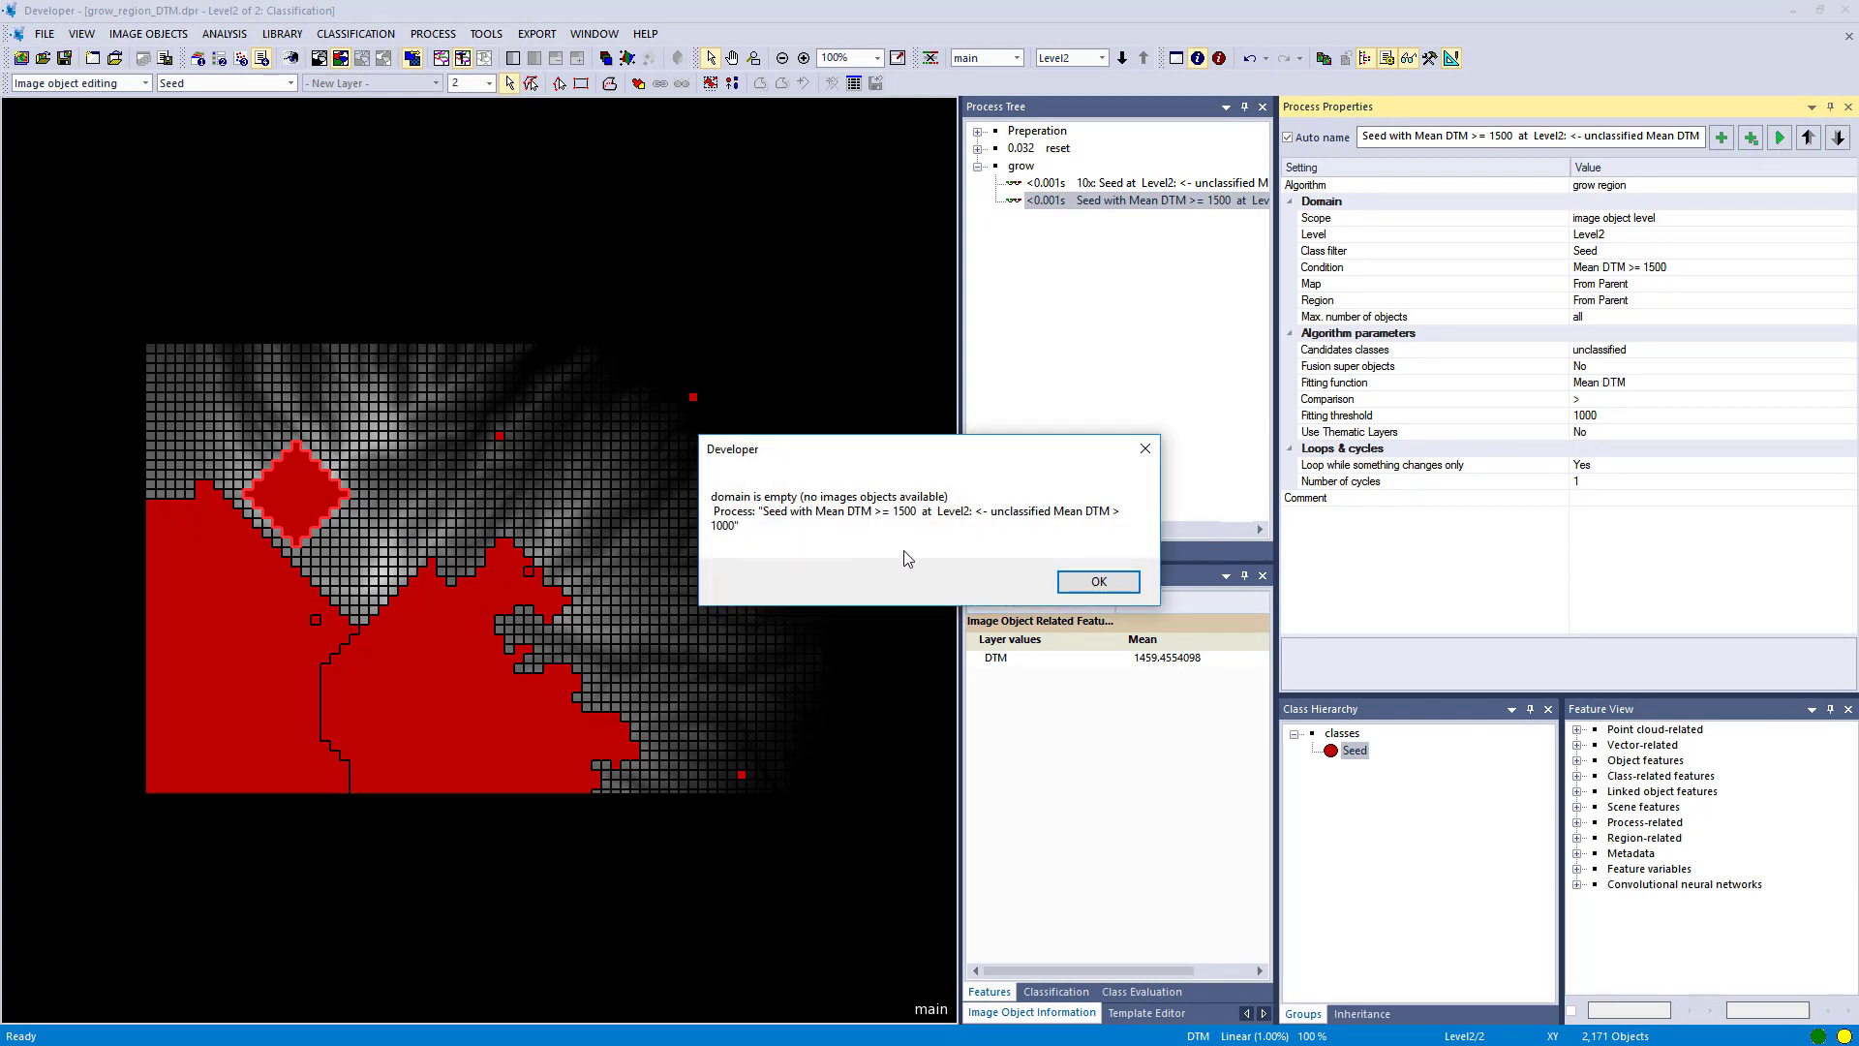
left_click(1076, 581)
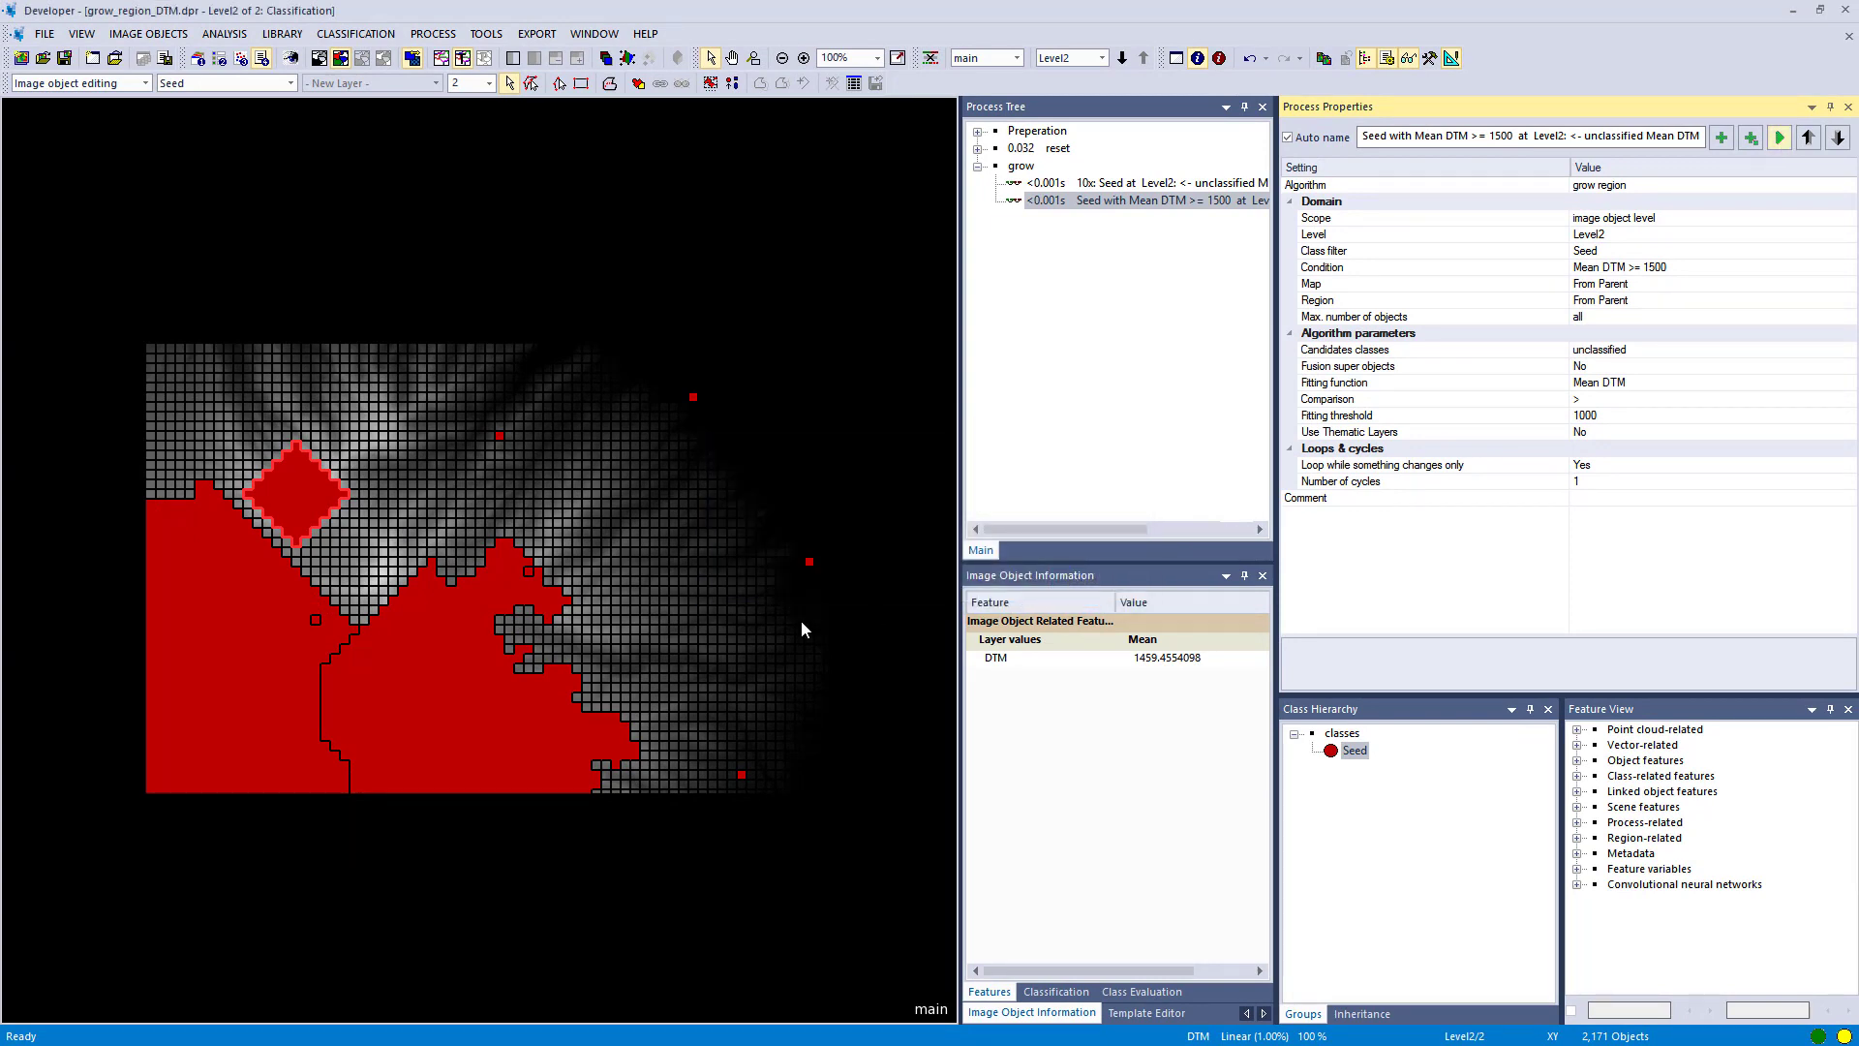
left_click(228, 616)
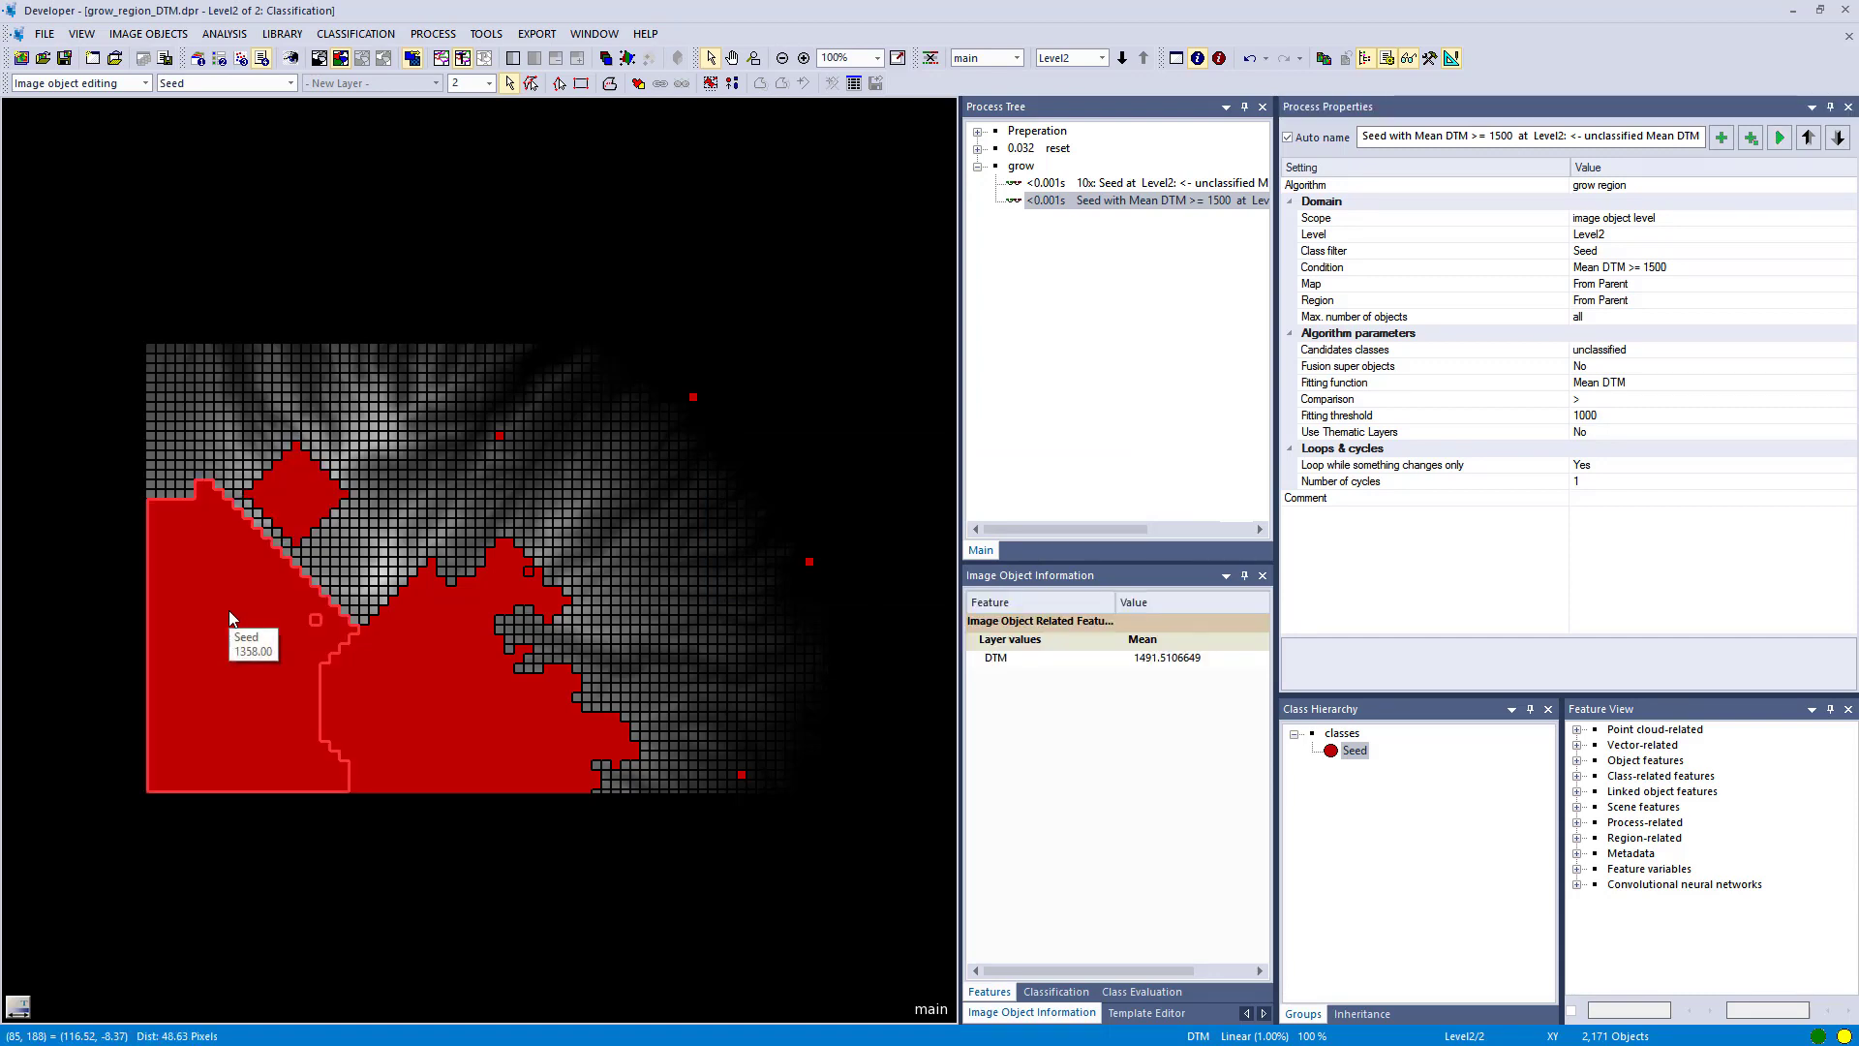
left_click(445, 648)
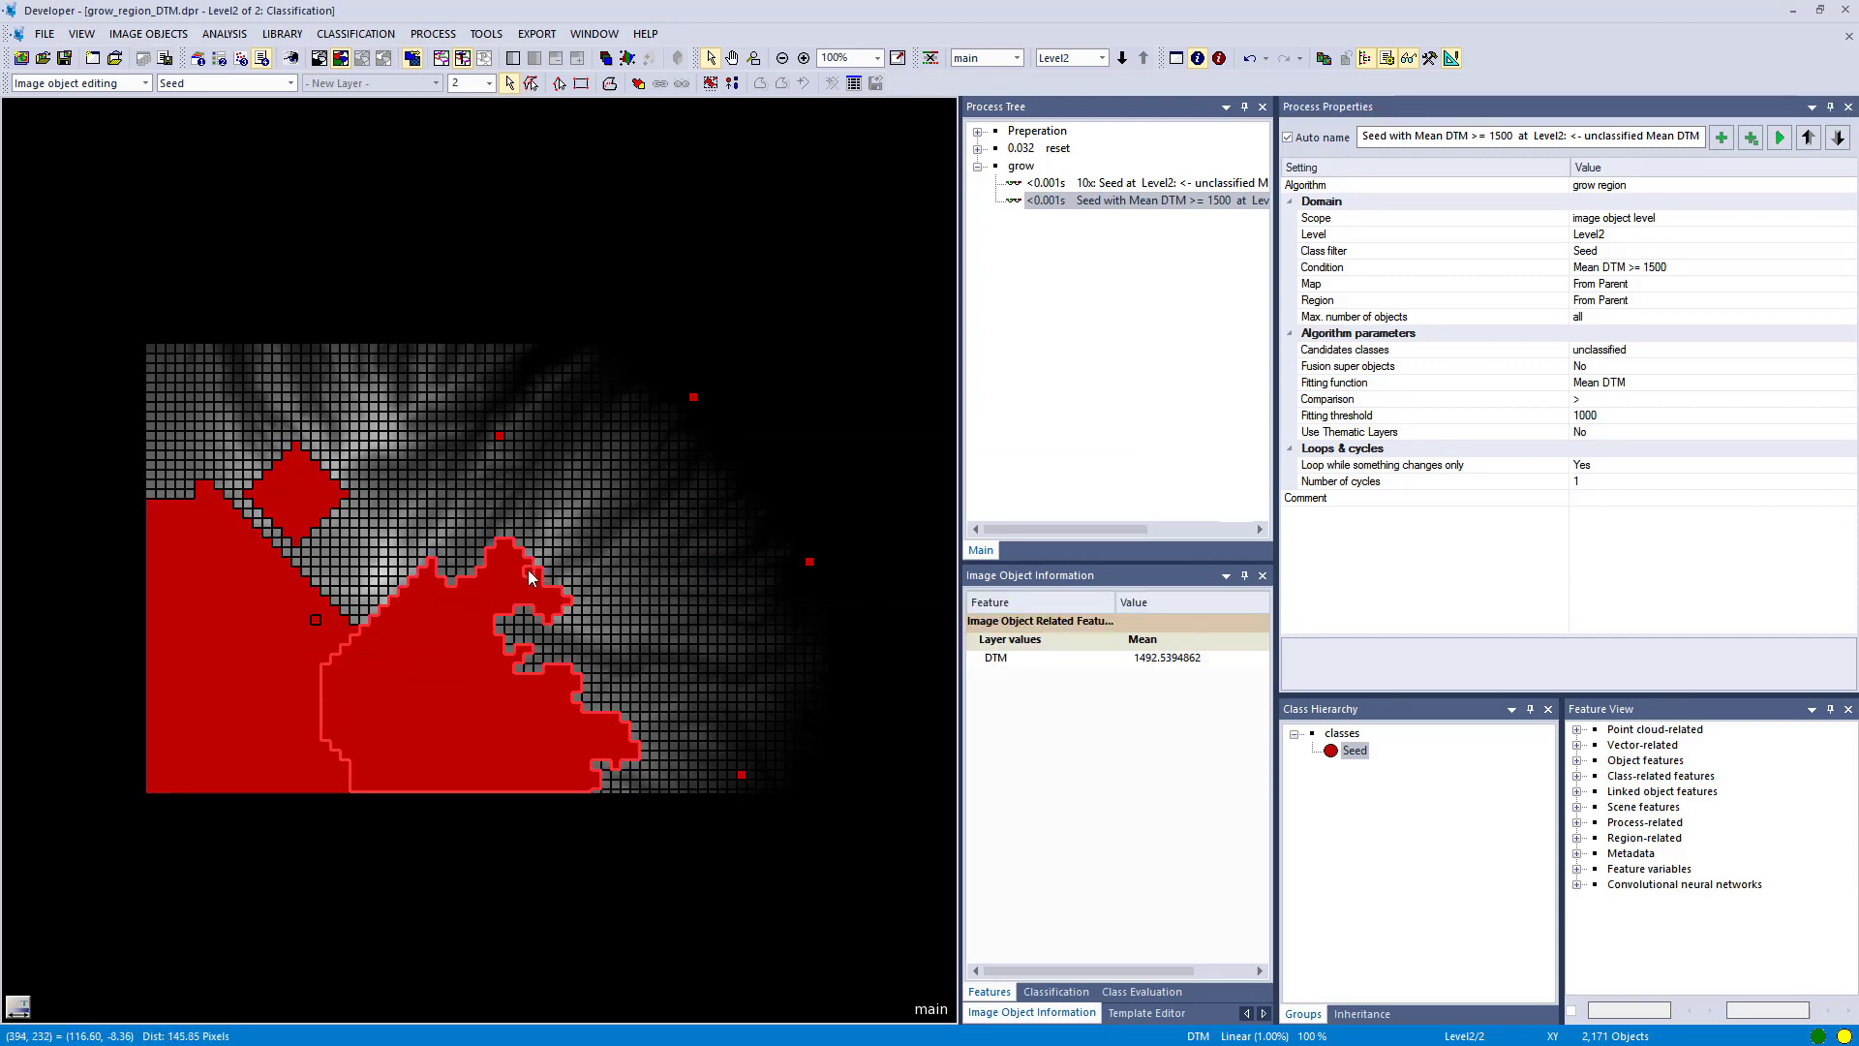